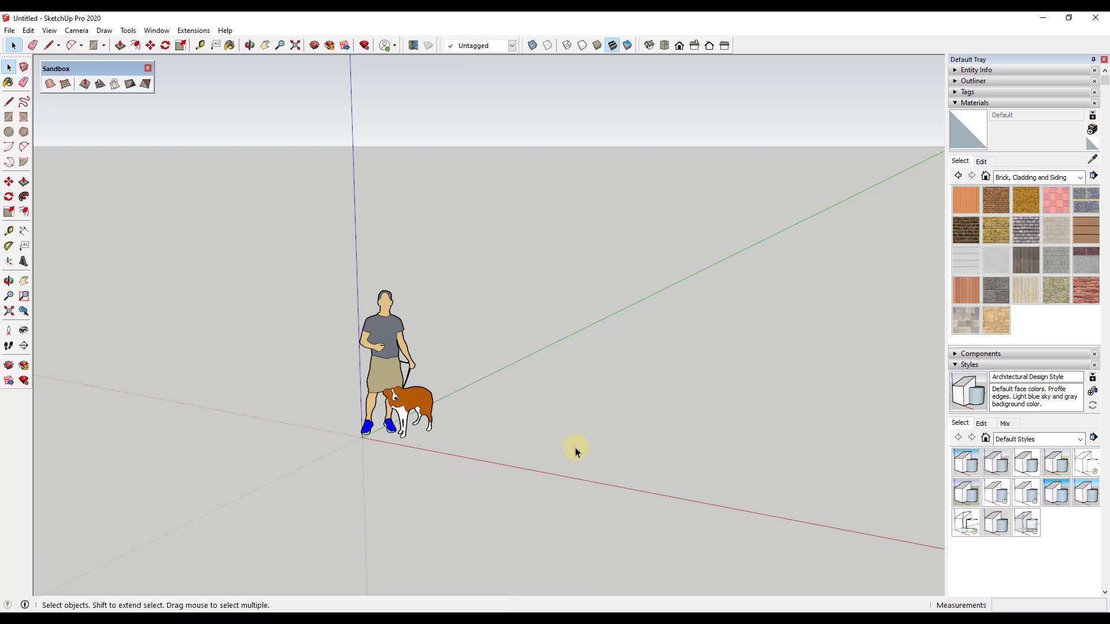
middle_click_drag(575, 452, 615, 461)
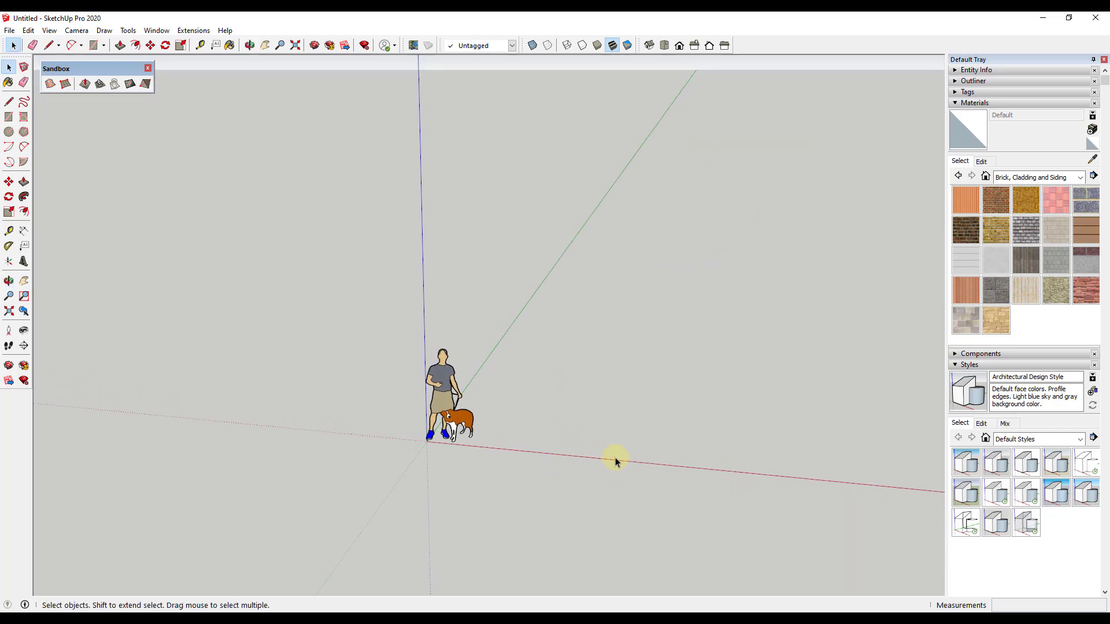
key("a")
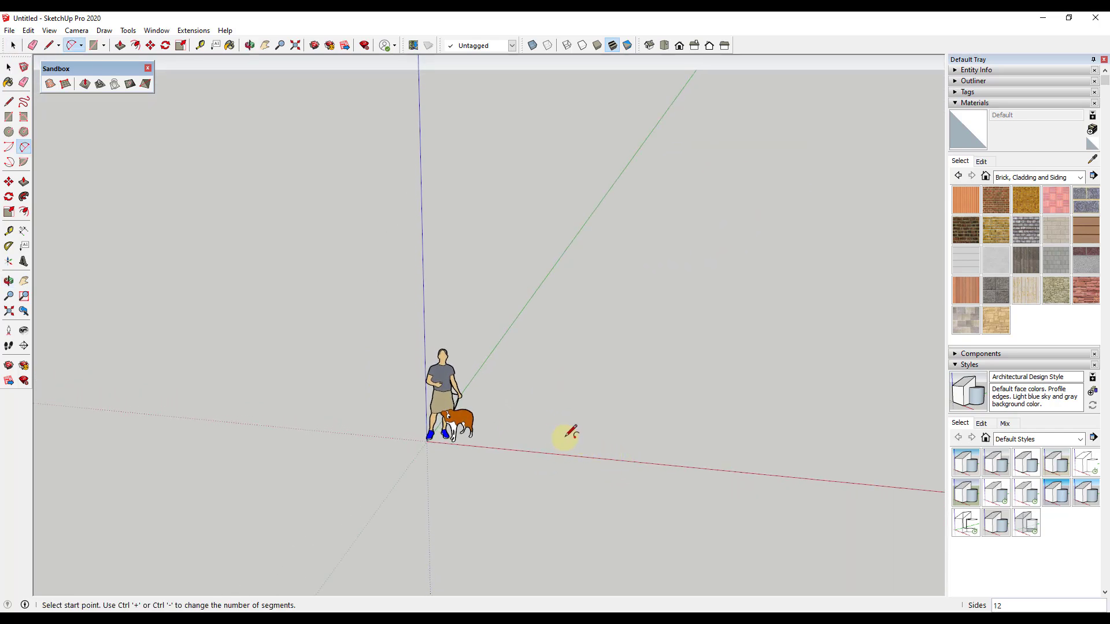
key("l")
left_click(569, 434)
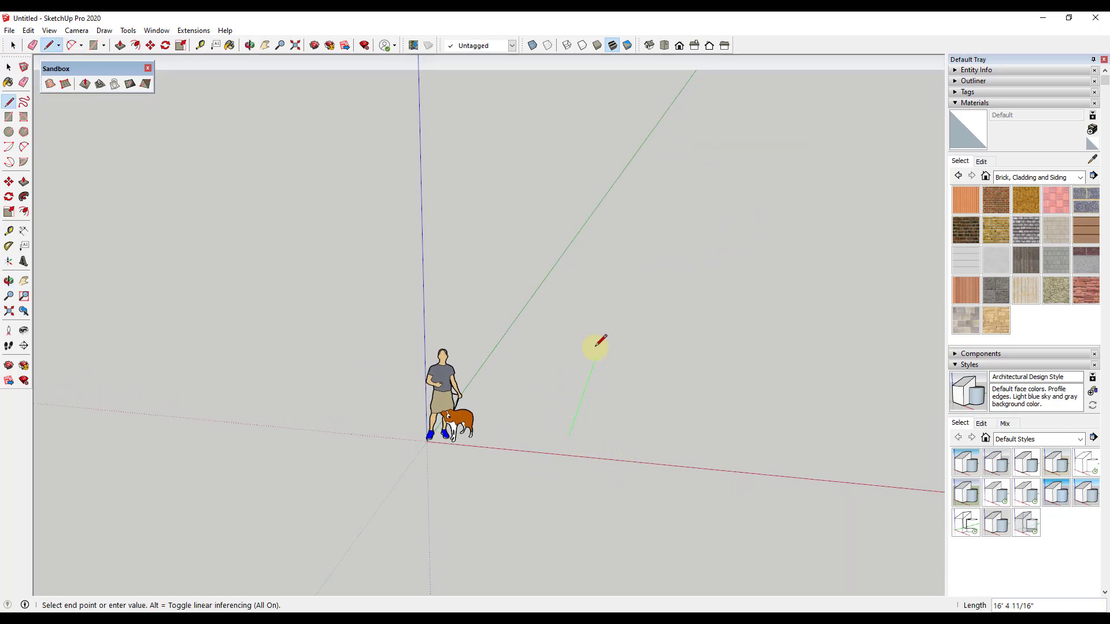
key("space")
Step: Draw a winding curve of four connected 2-point arcs on the ground beside the figure
key("a")
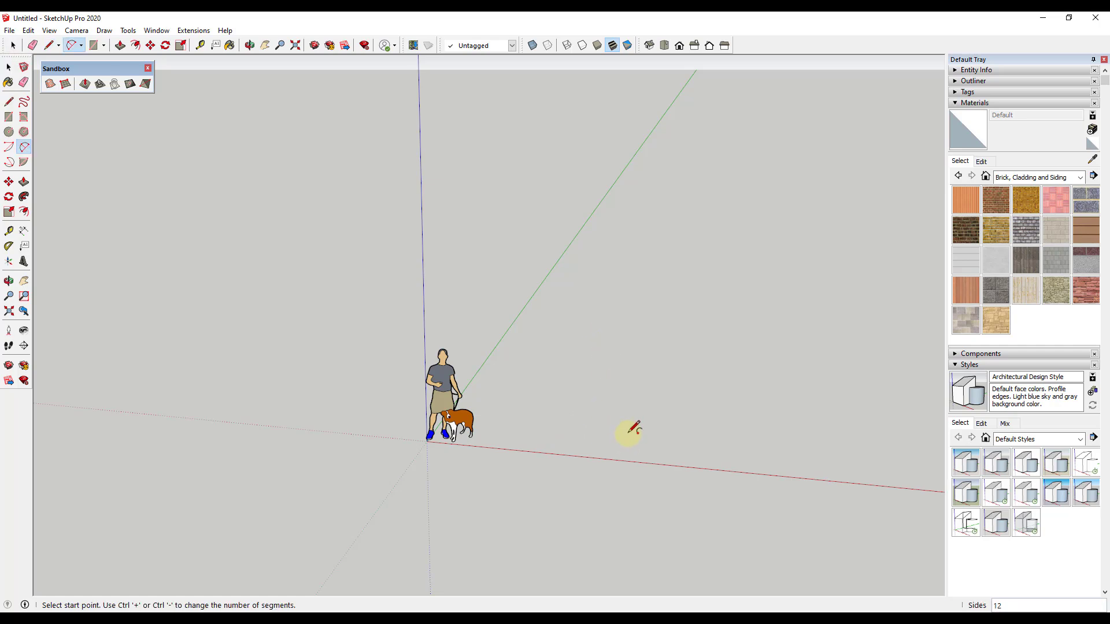
left_click(628, 432)
left_click(617, 345)
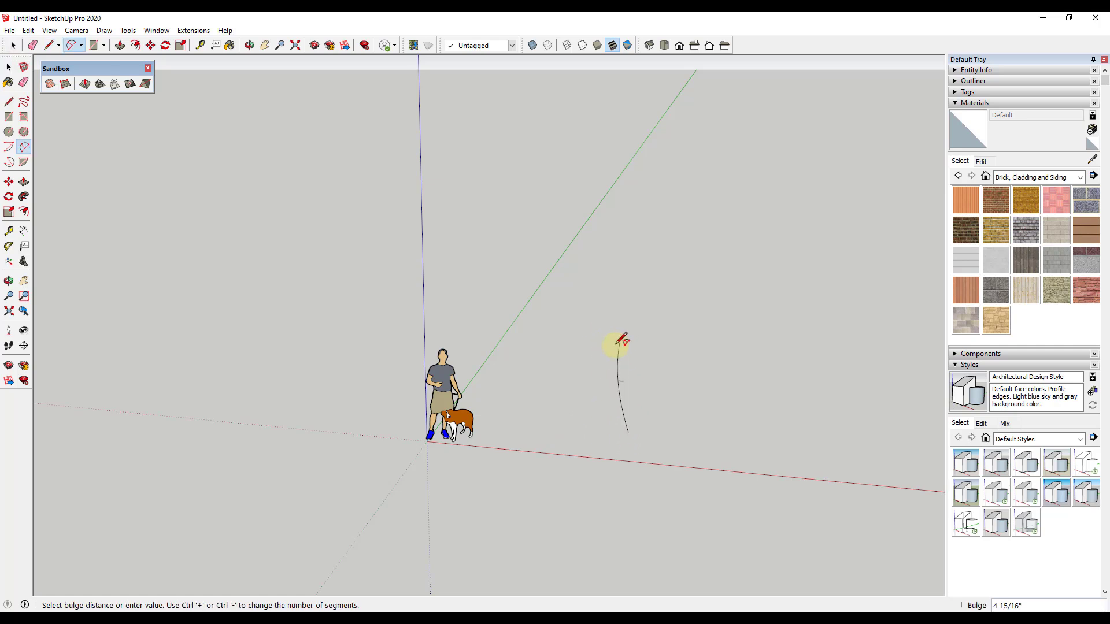
double_click(619, 342)
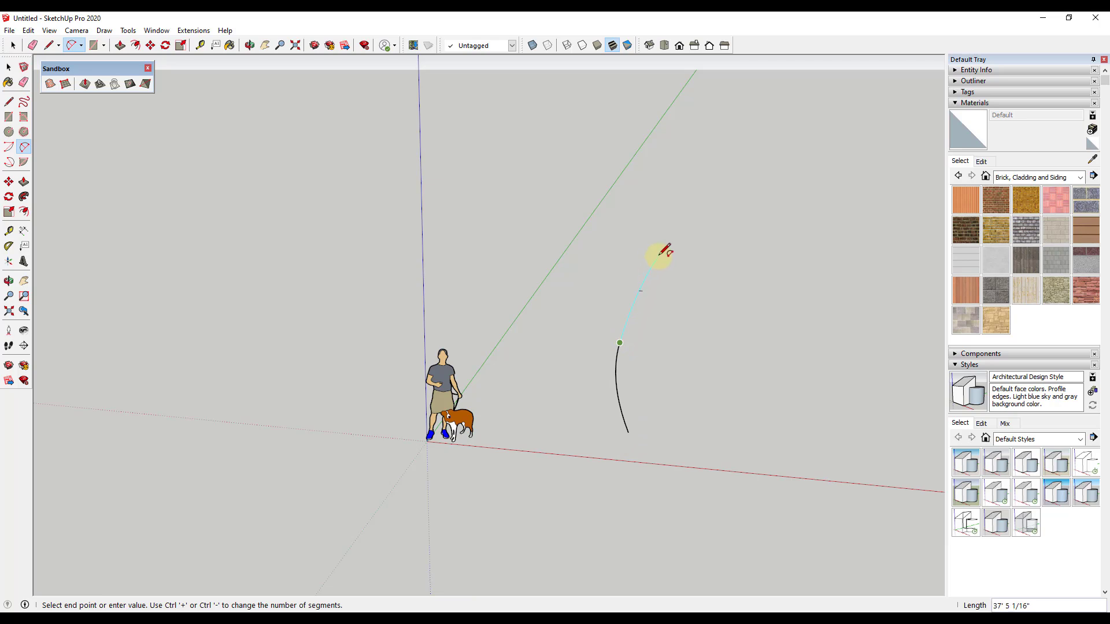
left_click(653, 295)
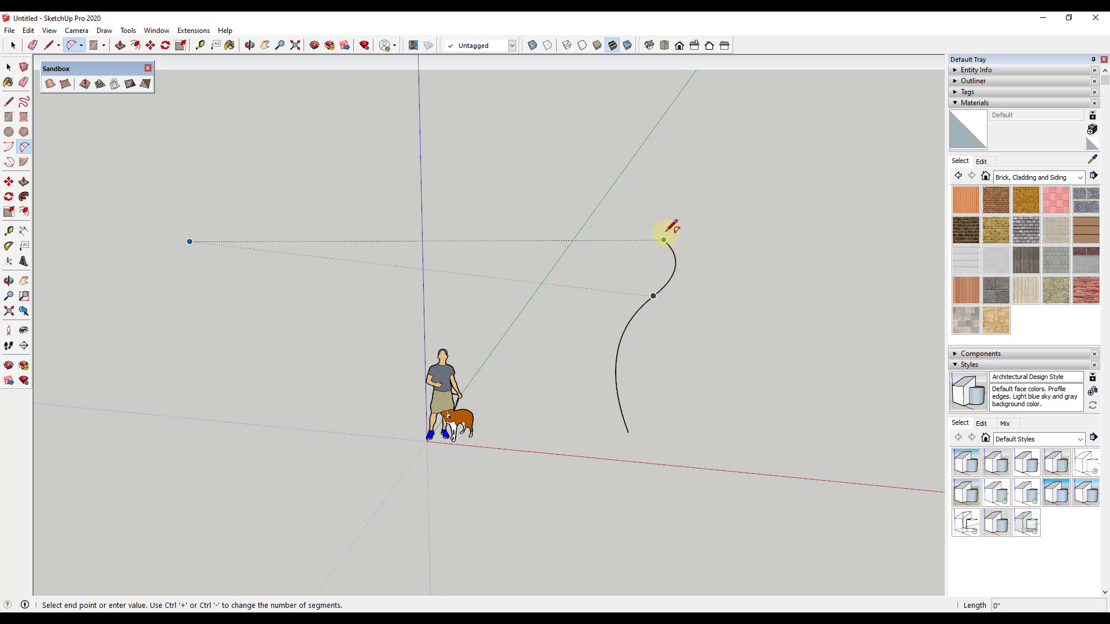
left_click(664, 240)
left_click(677, 185)
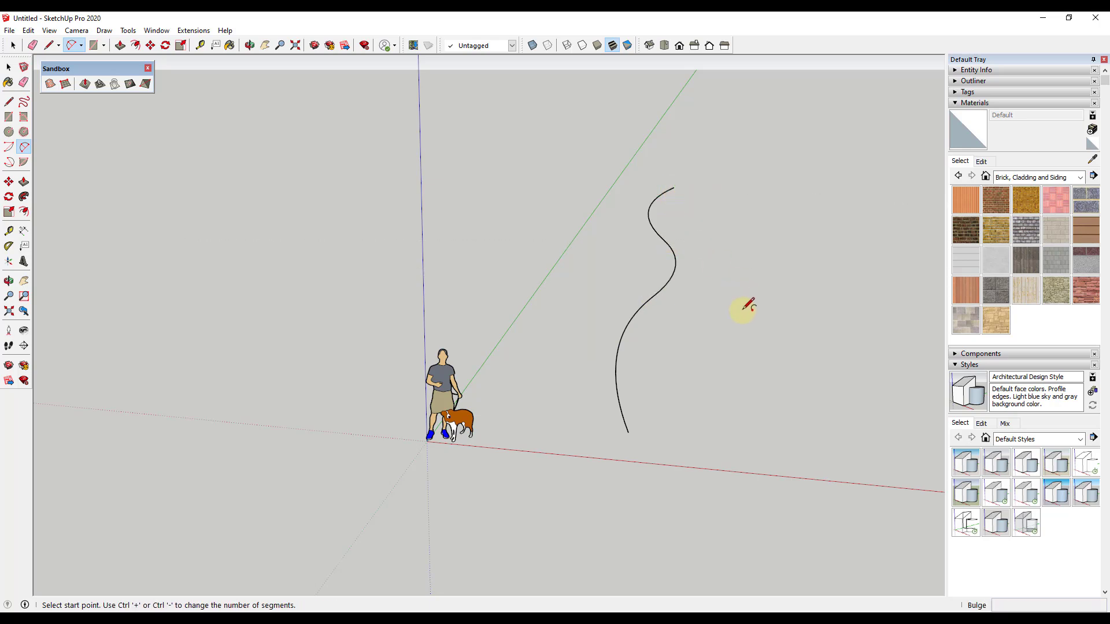
key("space")
Step: Offset the whole winding curve by 10' to its right to form the second edge of the path
middle_click_drag(743, 305, 739, 323)
left_click_drag(569, 180, 691, 414)
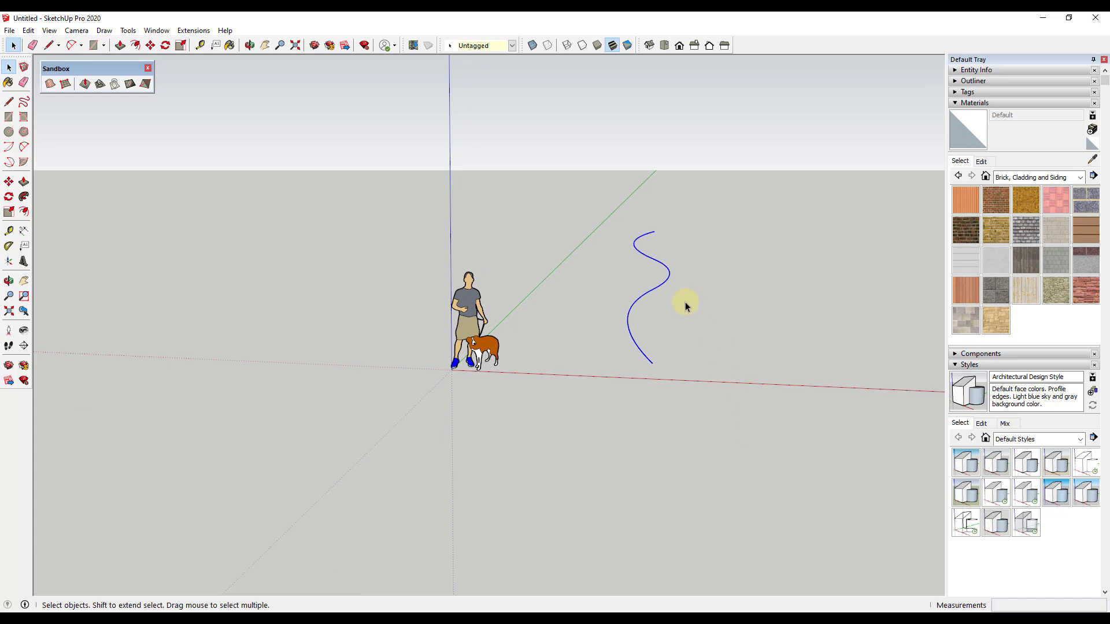
key("f")
left_click(662, 284)
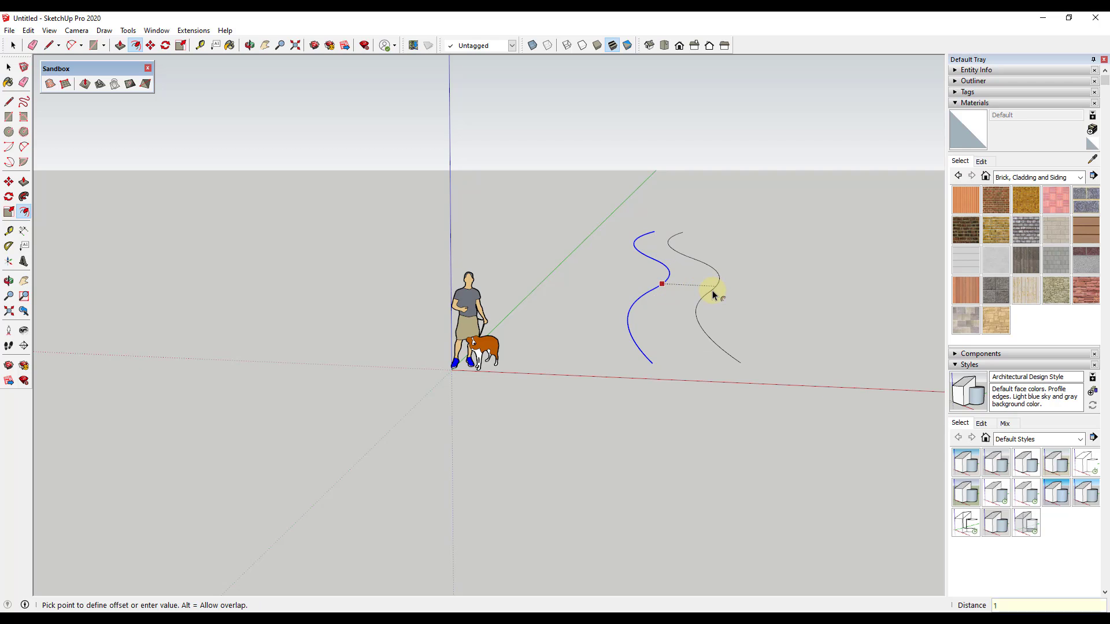
left_click(712, 295)
key("space")
Step: Connect the two curves with a straight line at each end to close the path into a face
middle_click_drag(602, 280, 642, 358)
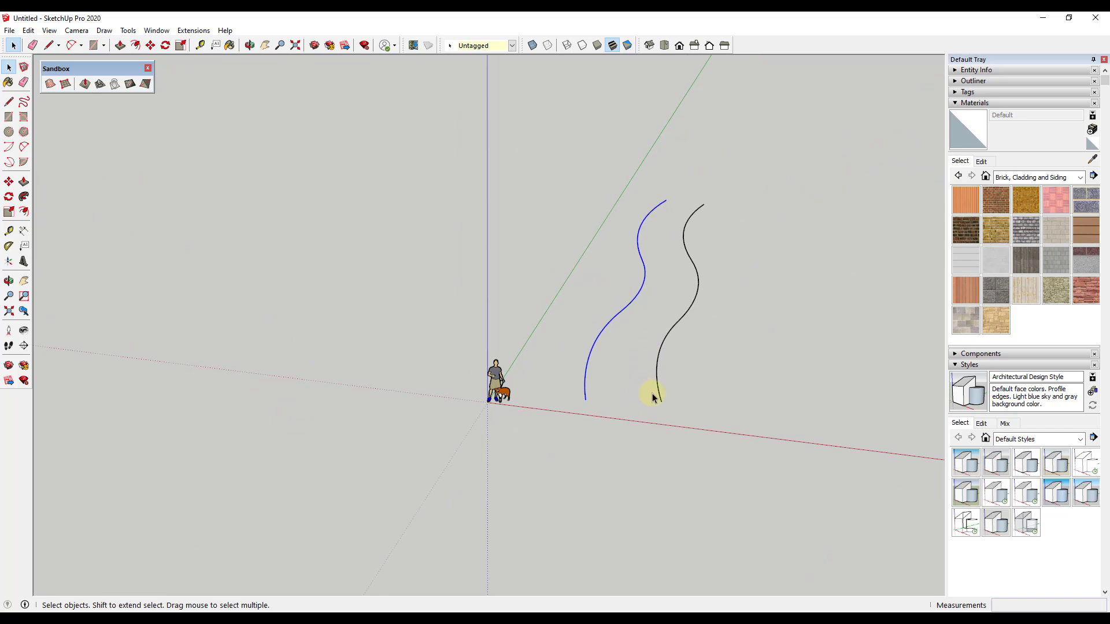
key("l")
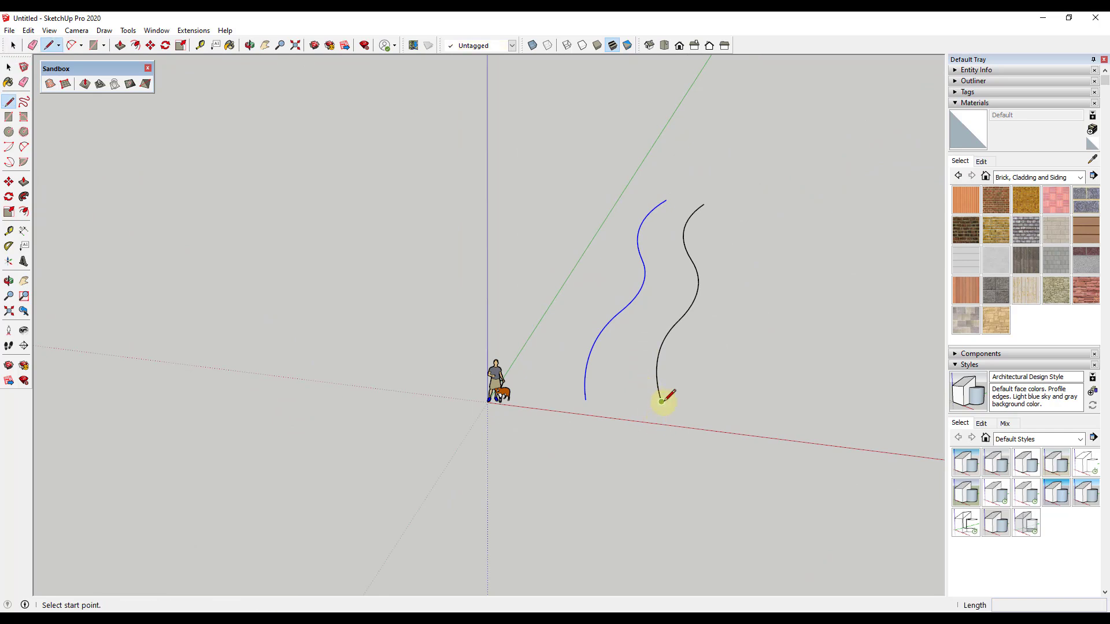
left_click(661, 401)
left_click(585, 400)
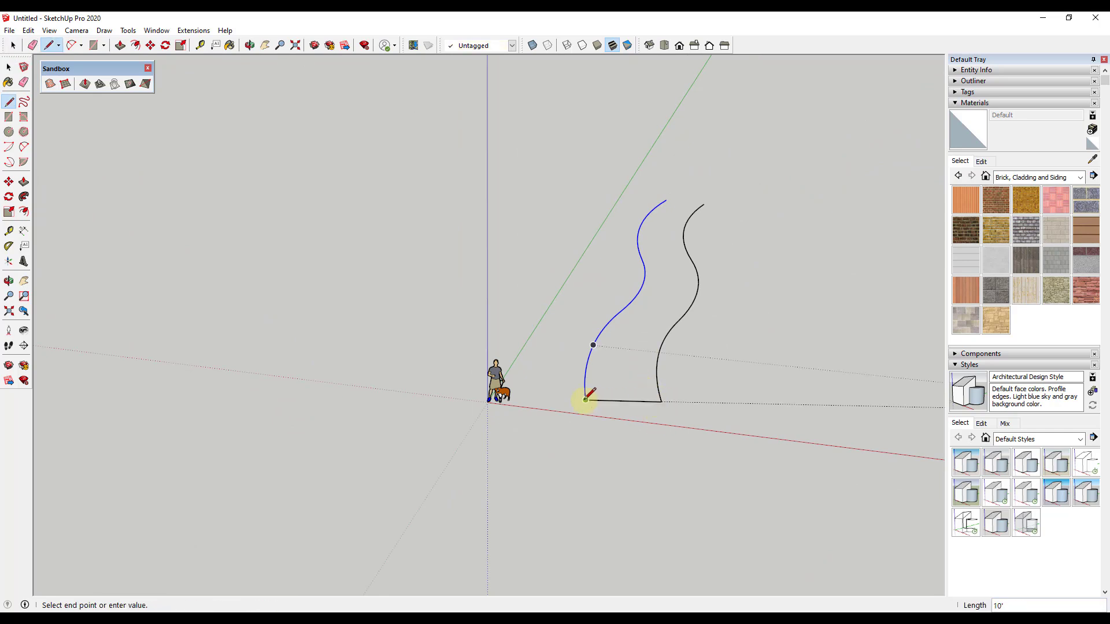
key("space")
key("l")
left_click(703, 204)
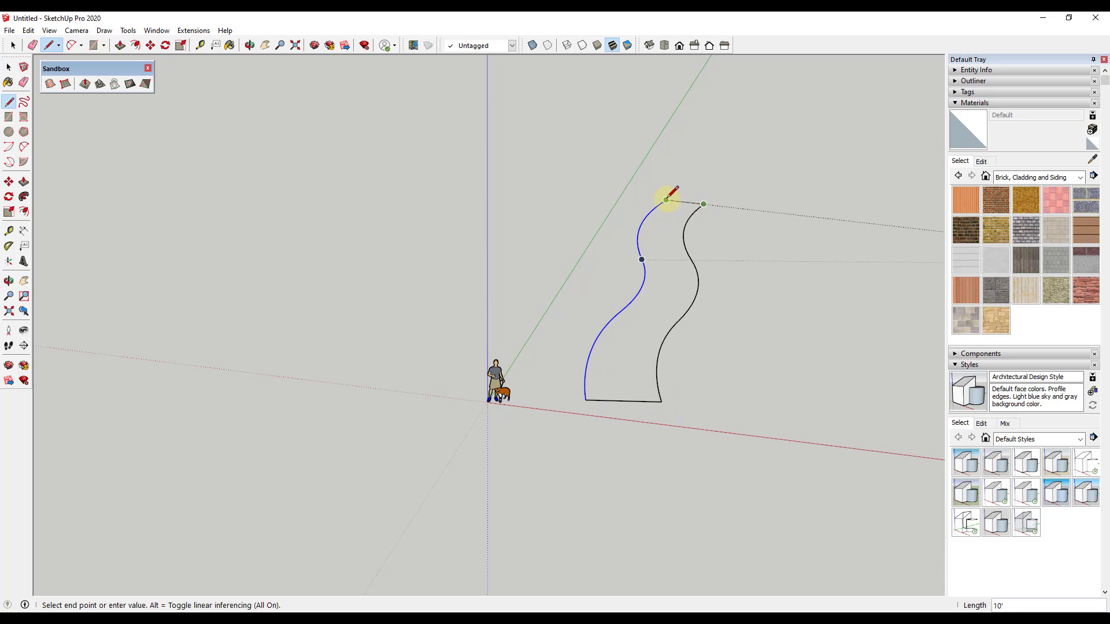
left_click(666, 201)
key("space")
Step: Reverse the path face and paint it with Stone Masonry Multi
right_click(670, 285)
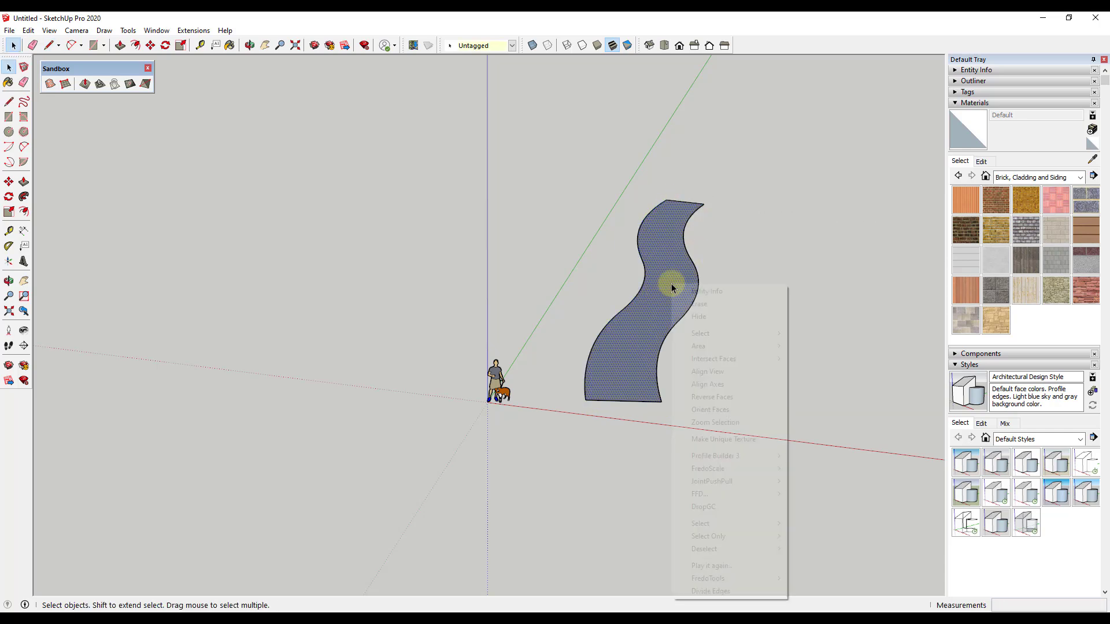
left_click(731, 397)
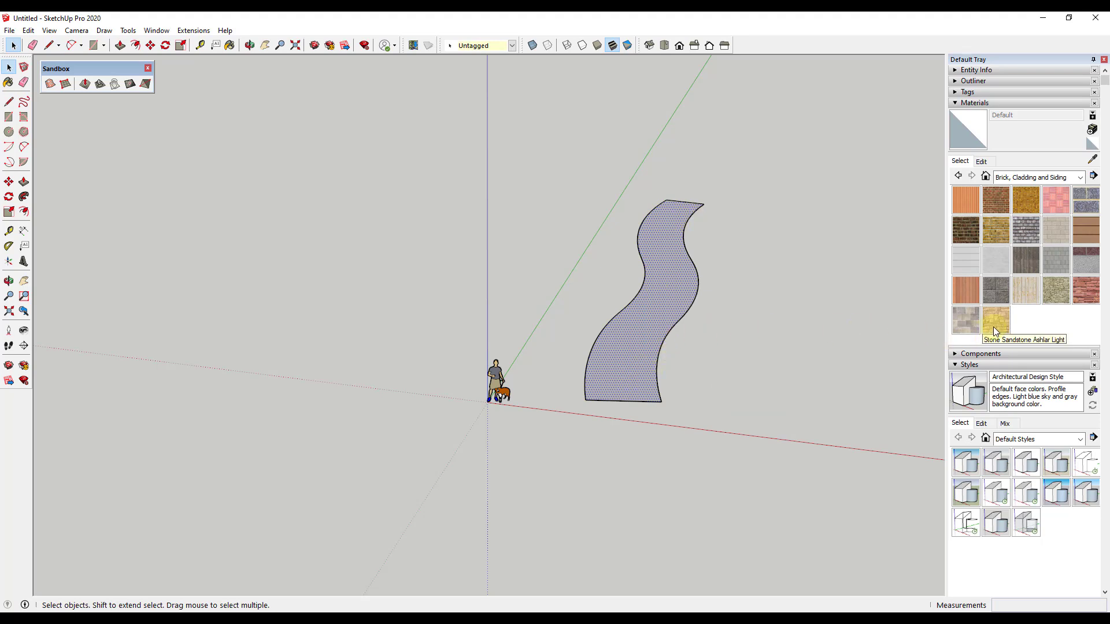
left_click(962, 324)
left_click(657, 310)
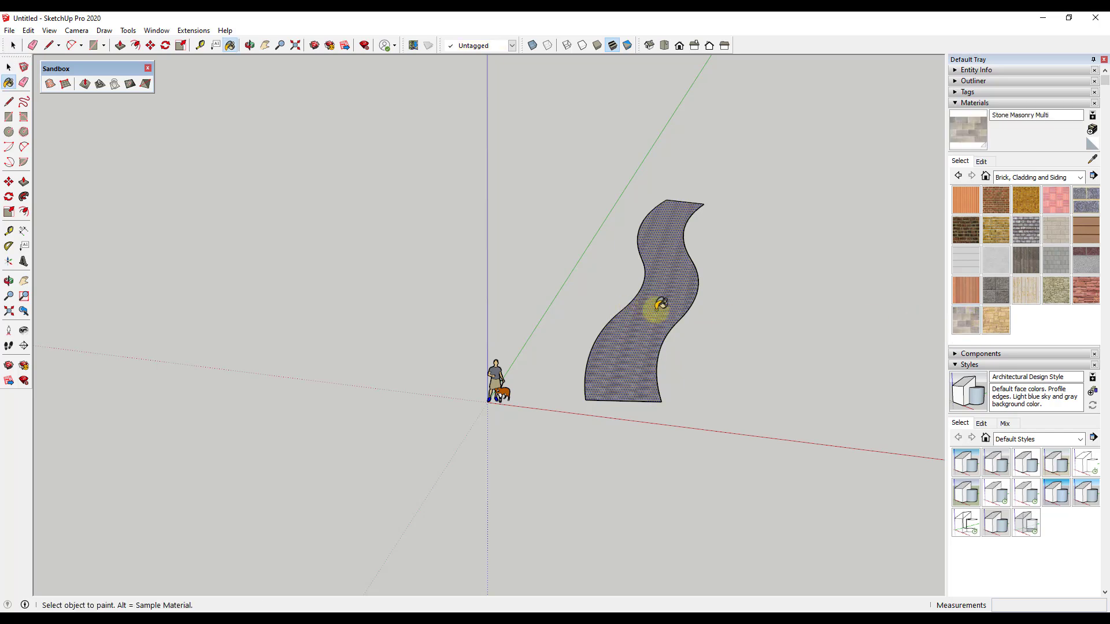
middle_click_drag(656, 310, 653, 458)
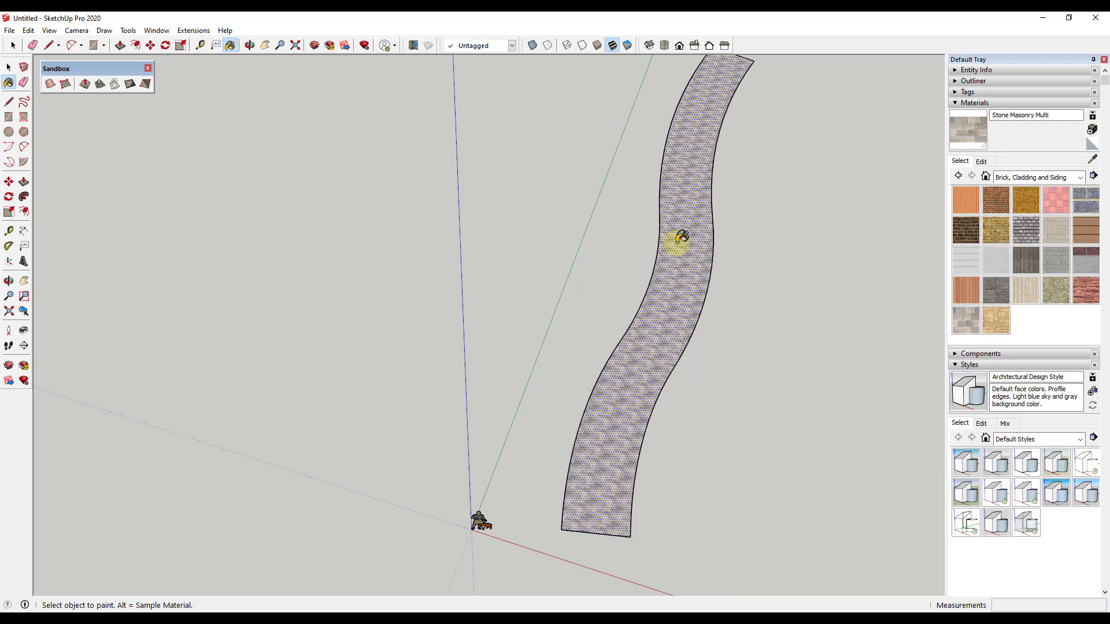
scroll(692, 318, "down", 2)
scroll(711, 290, "down", 2)
scroll(716, 287, "up", 2)
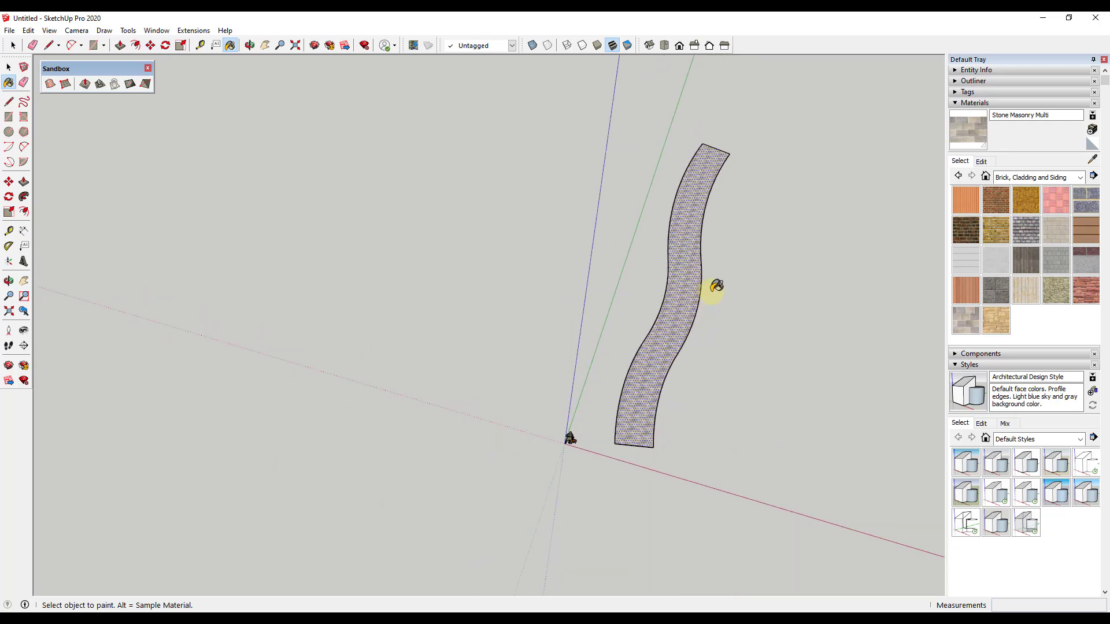
Step: Undo the path's material fill and erase the two end lines, leaving only the two curves
key("space")
key("ctrl+z")
mouse_move(692, 356)
middle_mouse_down()
mouse_move(705, 255)
mouse_move(703, 266)
middle_mouse_up()
key("e")
left_click_drag(648, 407, 685, 205)
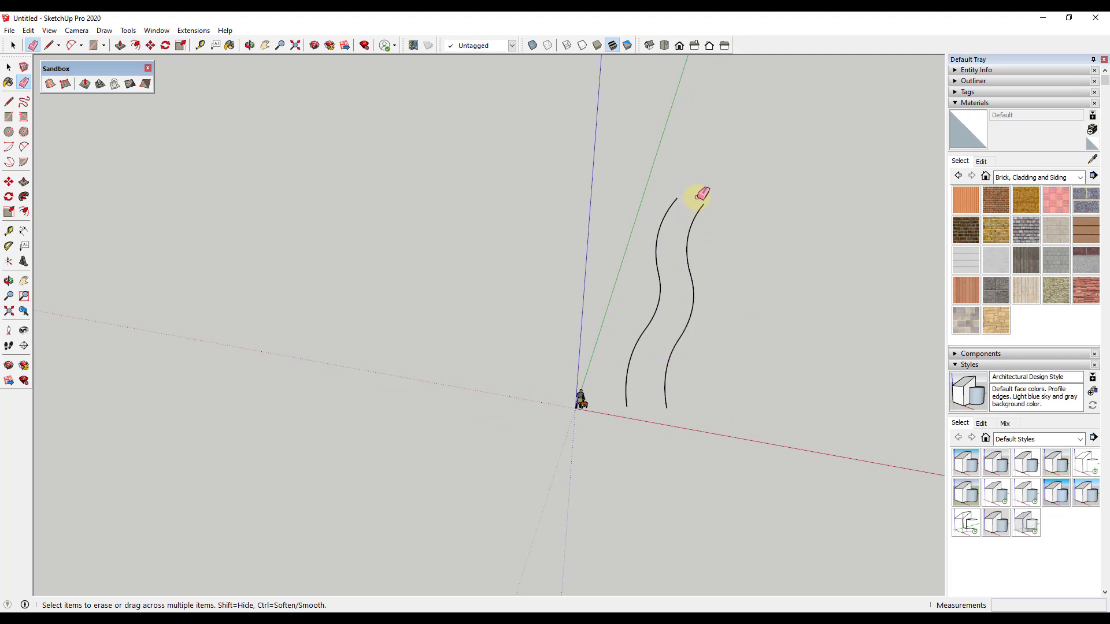
key("space")
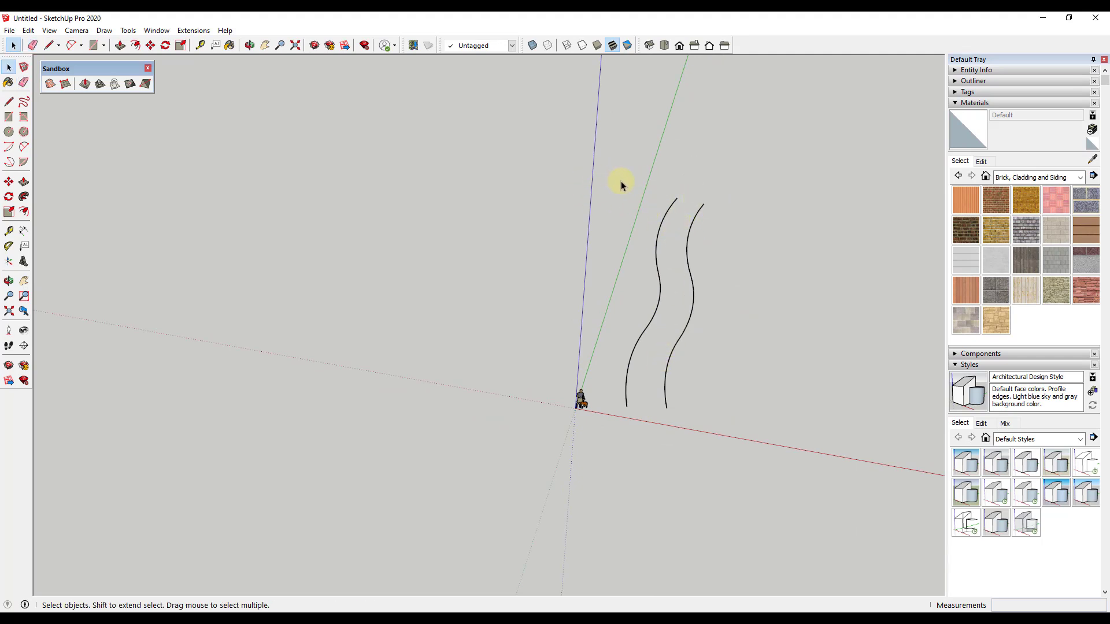
Step: Enable the Curviloft tools and create a Loft by Spline surface between the two curves
right_click(751, 47)
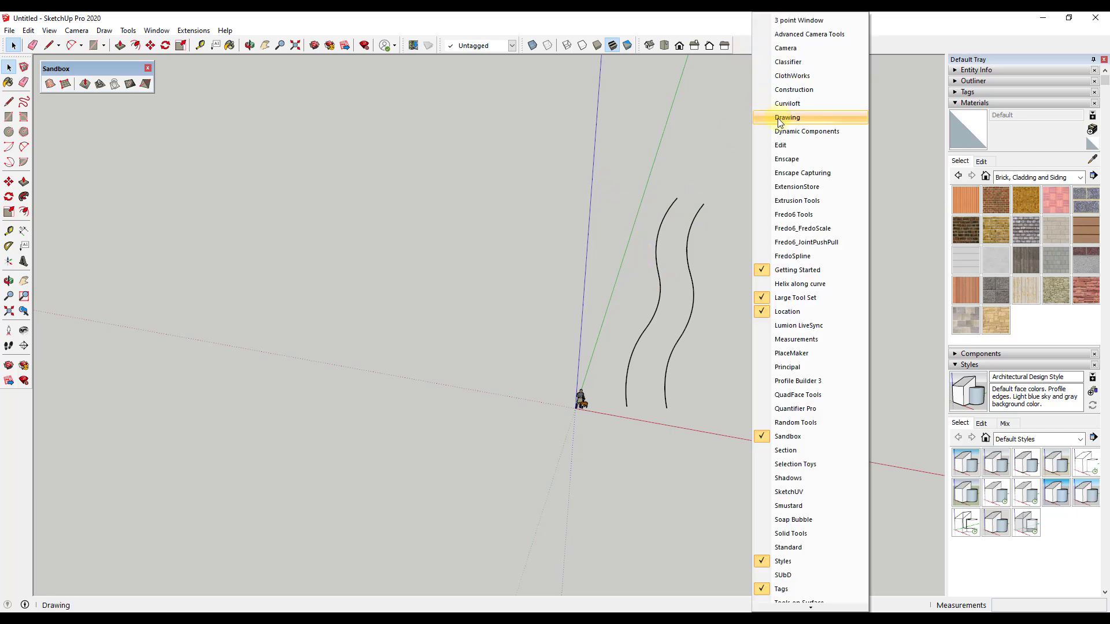
left_click(796, 115)
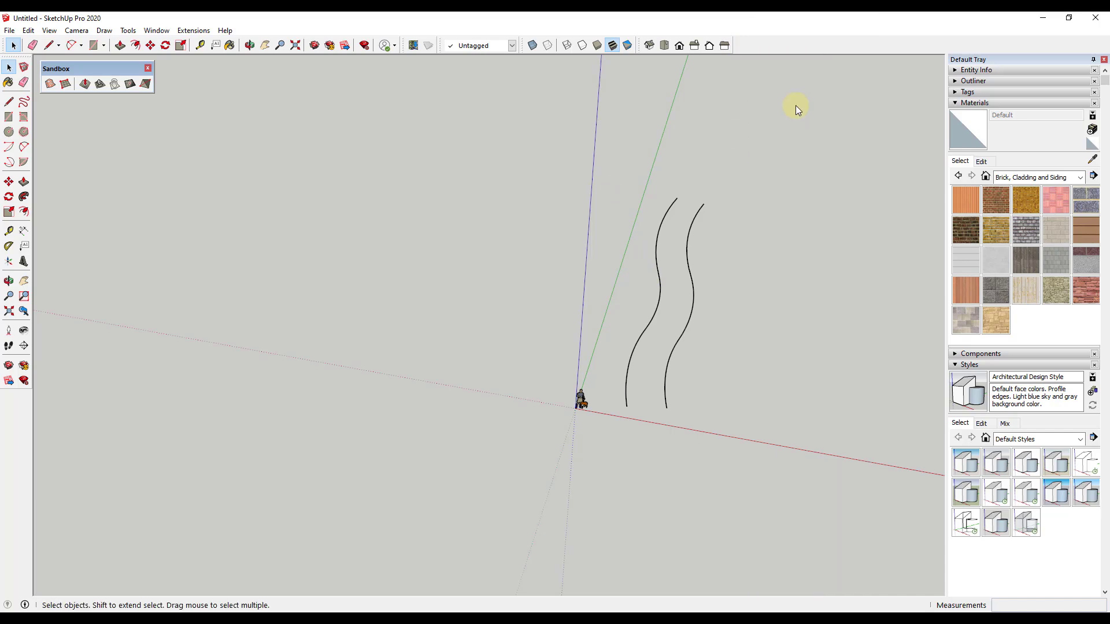
left_click_drag(600, 156, 736, 436)
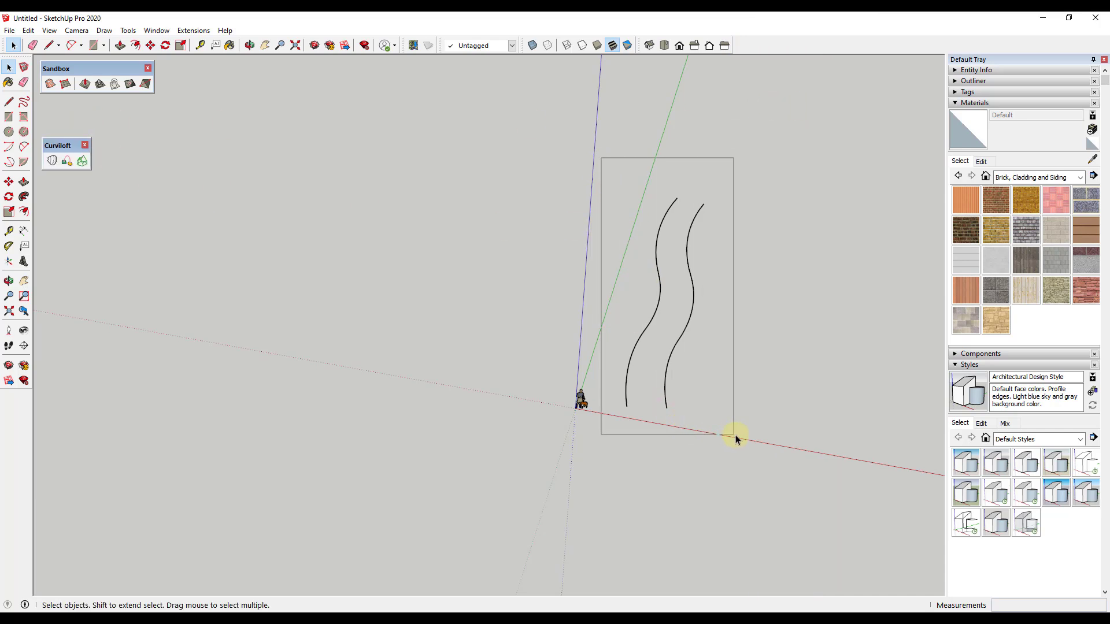
left_click(52, 161)
middle_click_drag(174, 164, 757, 325)
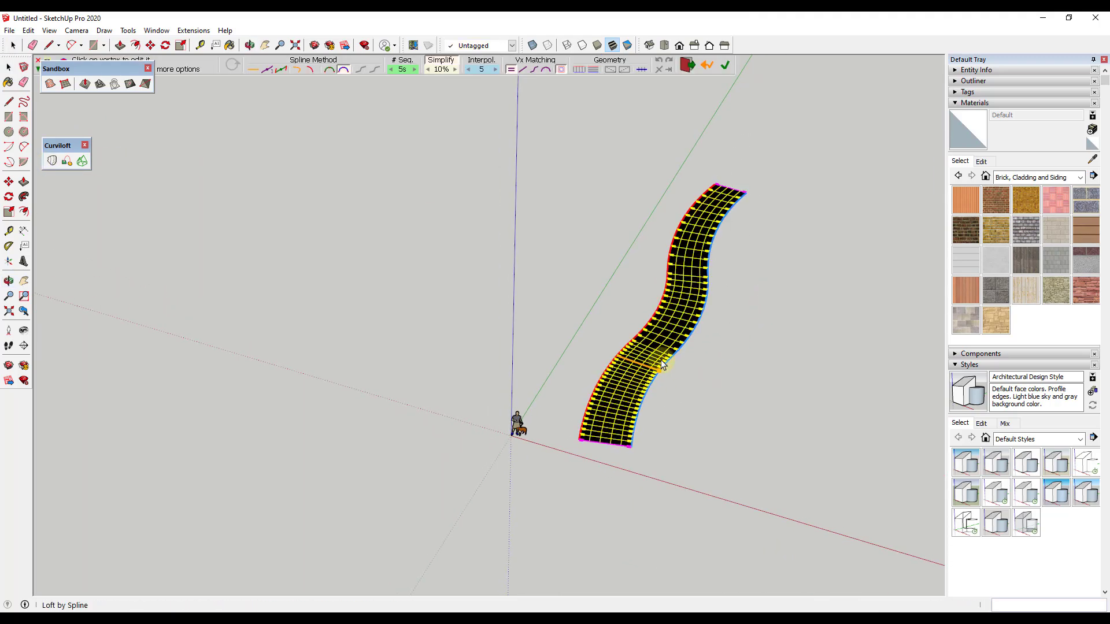
left_click(727, 360)
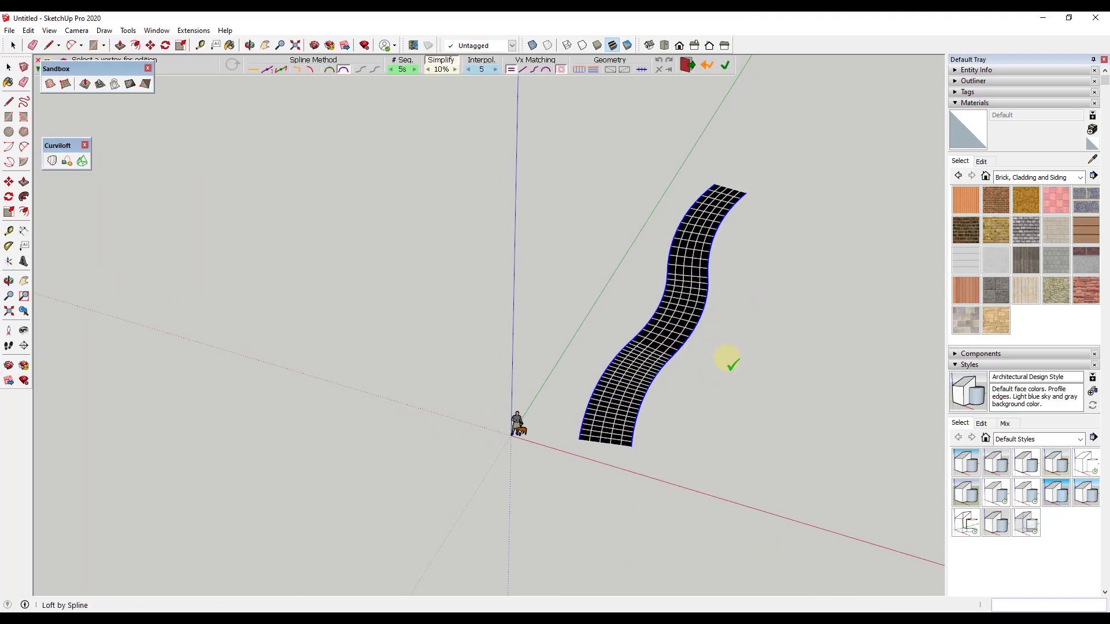
left_click(779, 393)
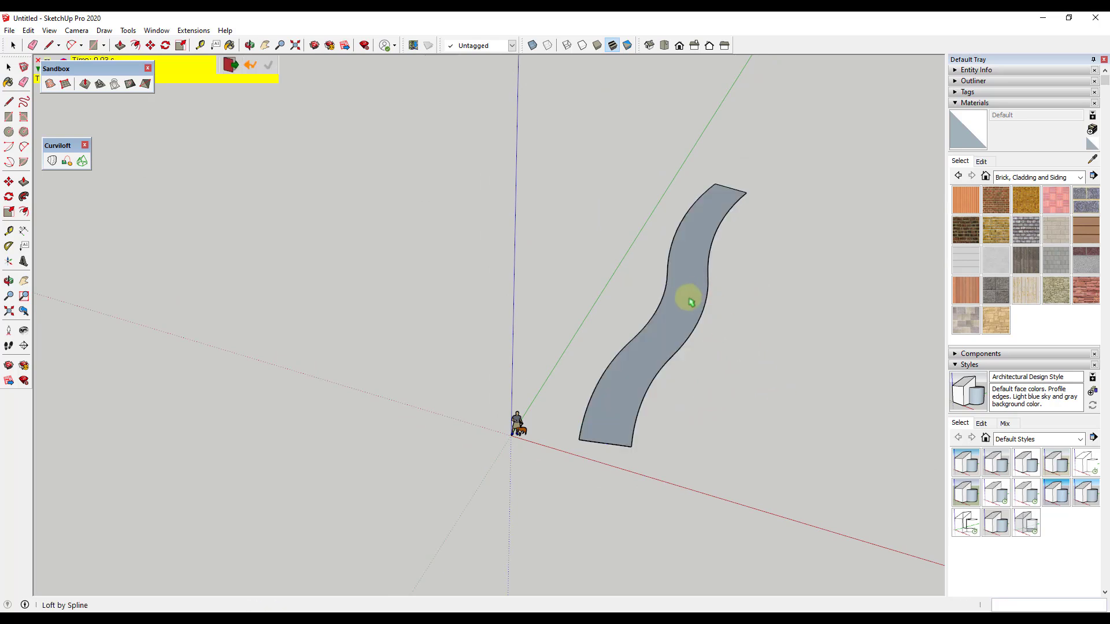
Step: Open the lofted path group for editing and reverse its faces
middle_click_drag(689, 297, 654, 275)
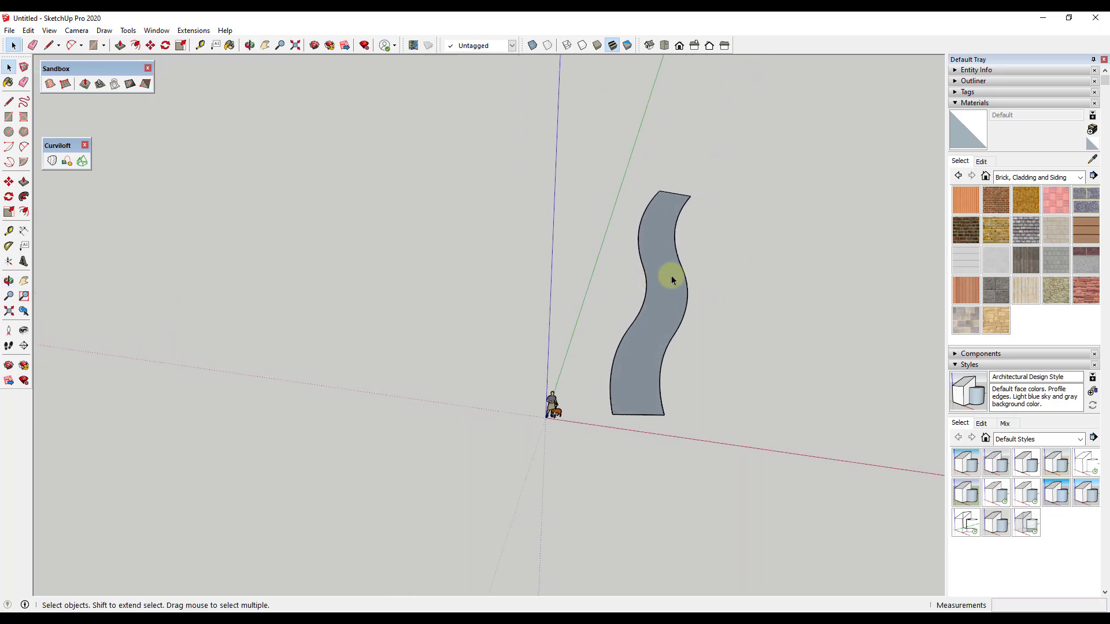
right_click(669, 280)
left_click(655, 283)
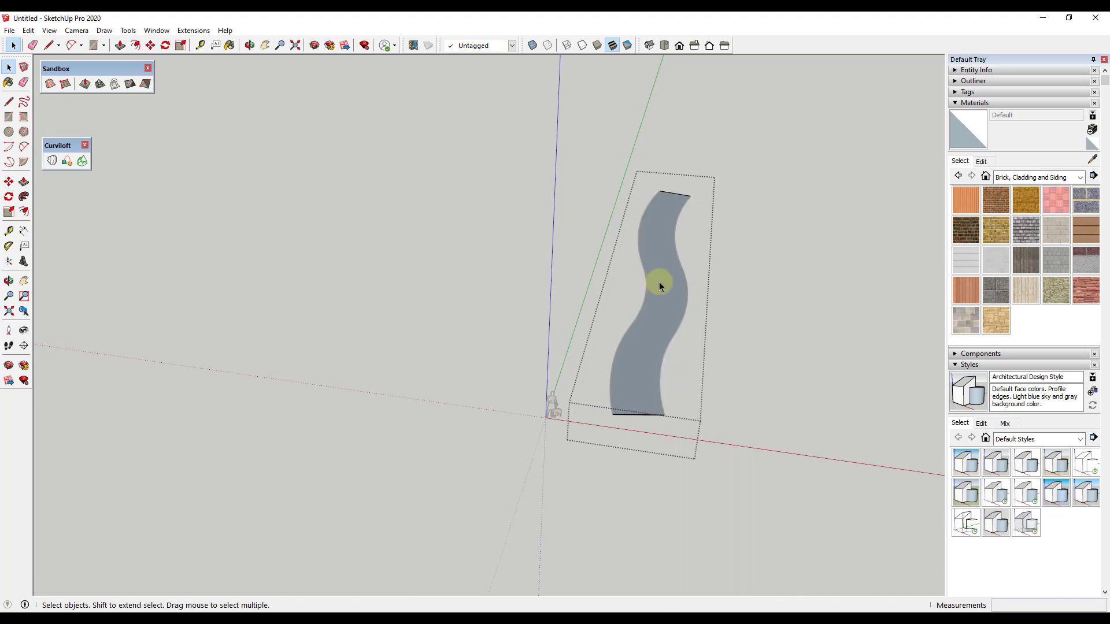
right_click(659, 282)
left_click(706, 394)
scroll(741, 300, "up", 3)
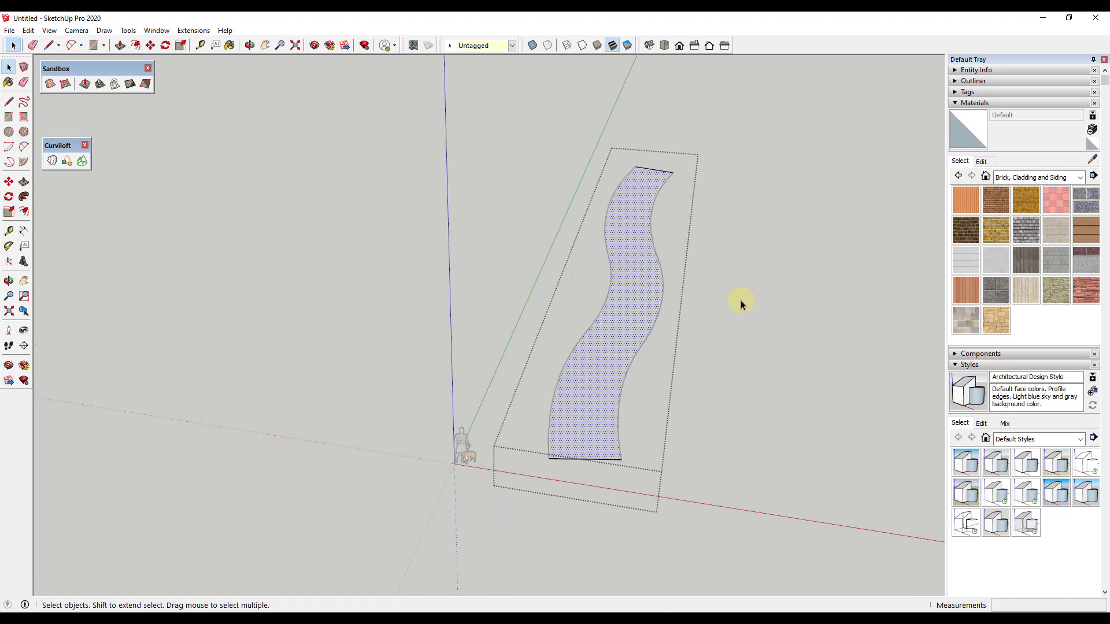
Step: Turn on the display of hidden geometry to show the path's mesh
middle_click_drag(741, 300, 668, 273)
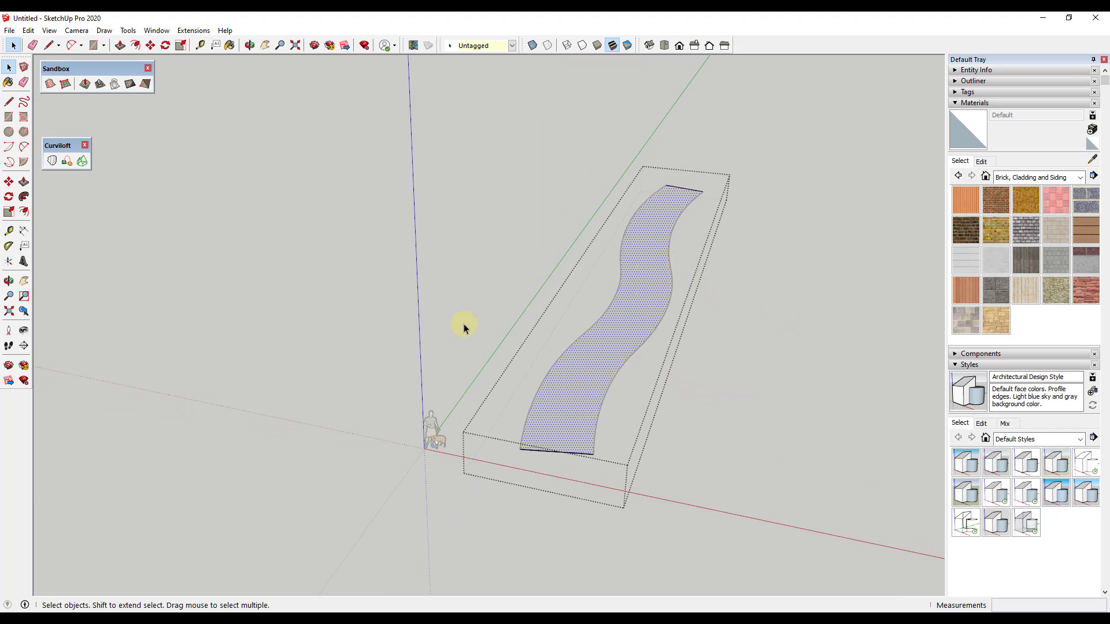
left_click(76, 30)
mouse_move(49, 30)
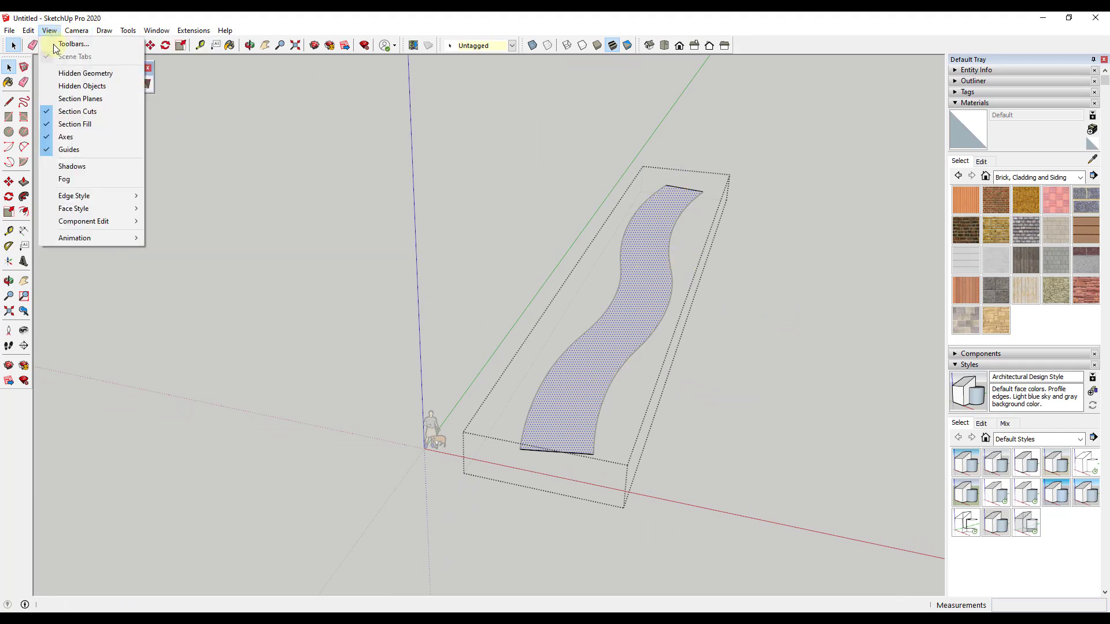
left_click(93, 74)
middle_click_drag(718, 198, 688, 212)
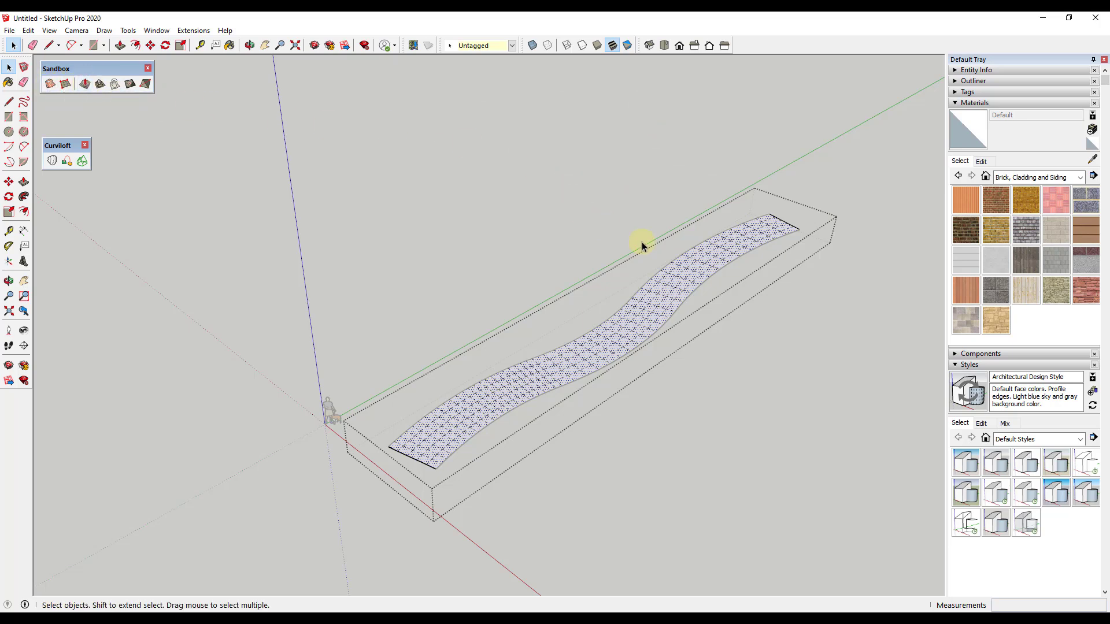
Step: Raise the far end of the winding path mesh with two upward Smoove adjustments
left_click(712, 289)
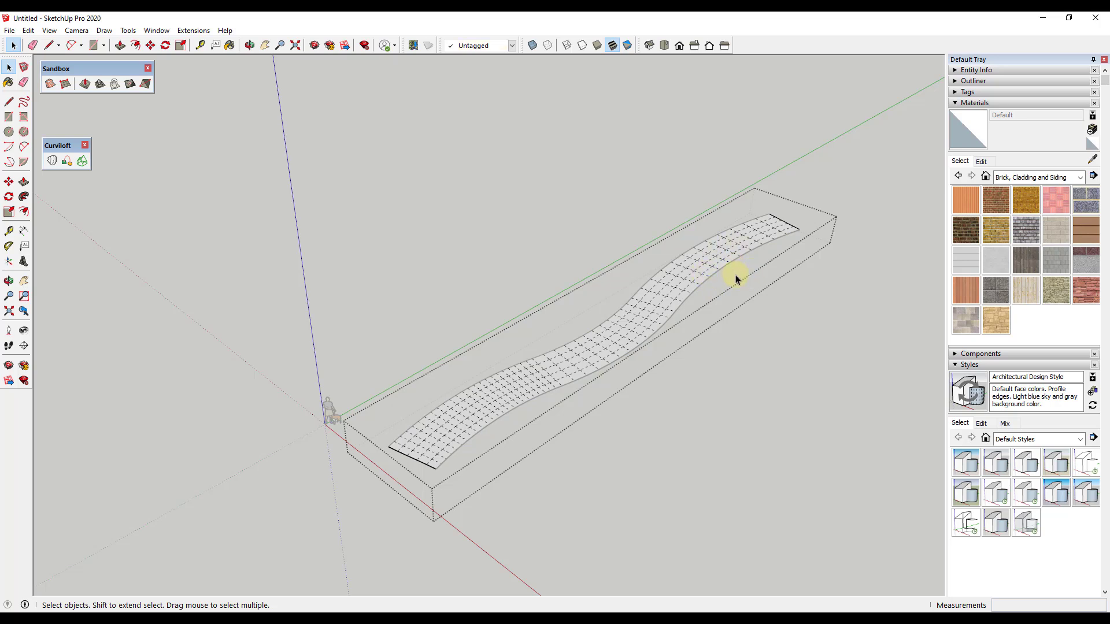
left_click(84, 84)
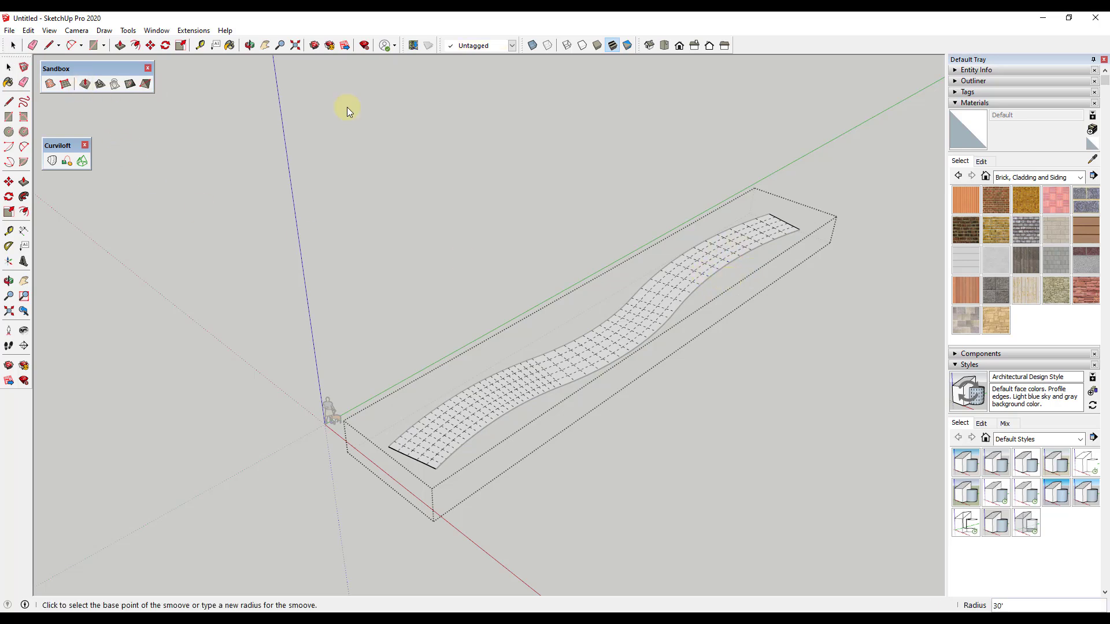
left_click(753, 239)
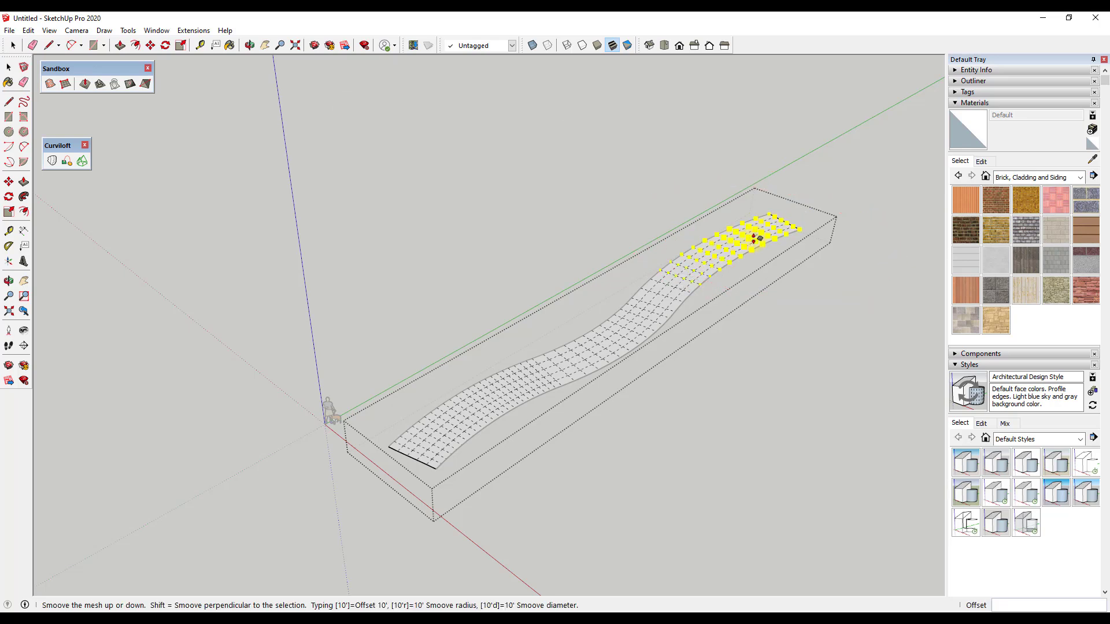
left_click(765, 228)
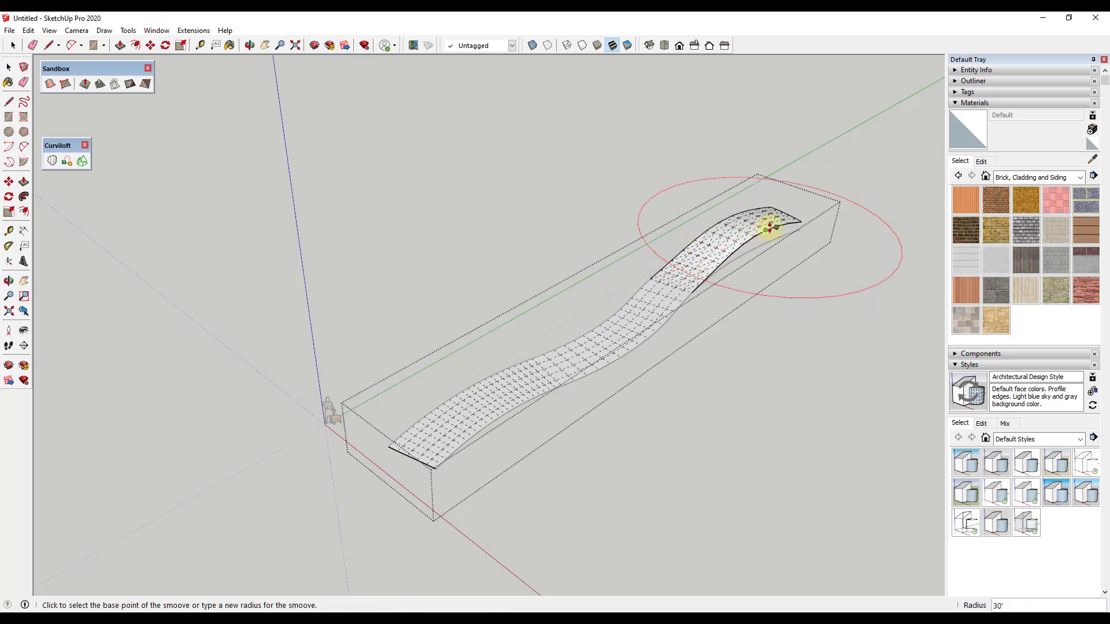
left_click(803, 221)
left_click(787, 218)
Step: Smoove the path mesh upward at three points working along its middle towards the near end
left_click(701, 255)
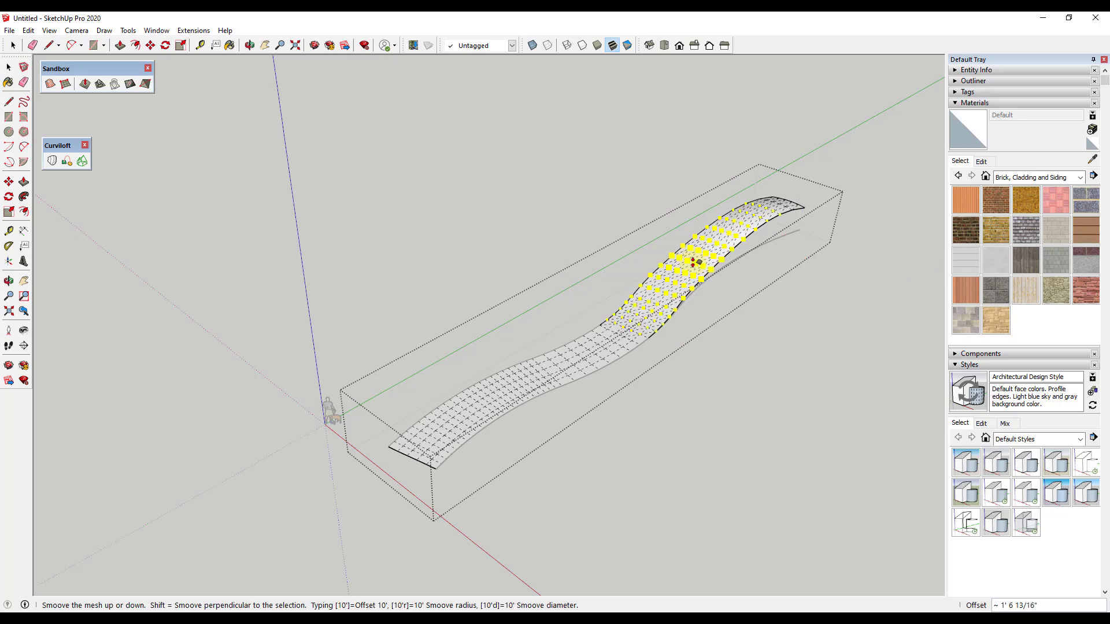
left_click(697, 253)
left_click(640, 315)
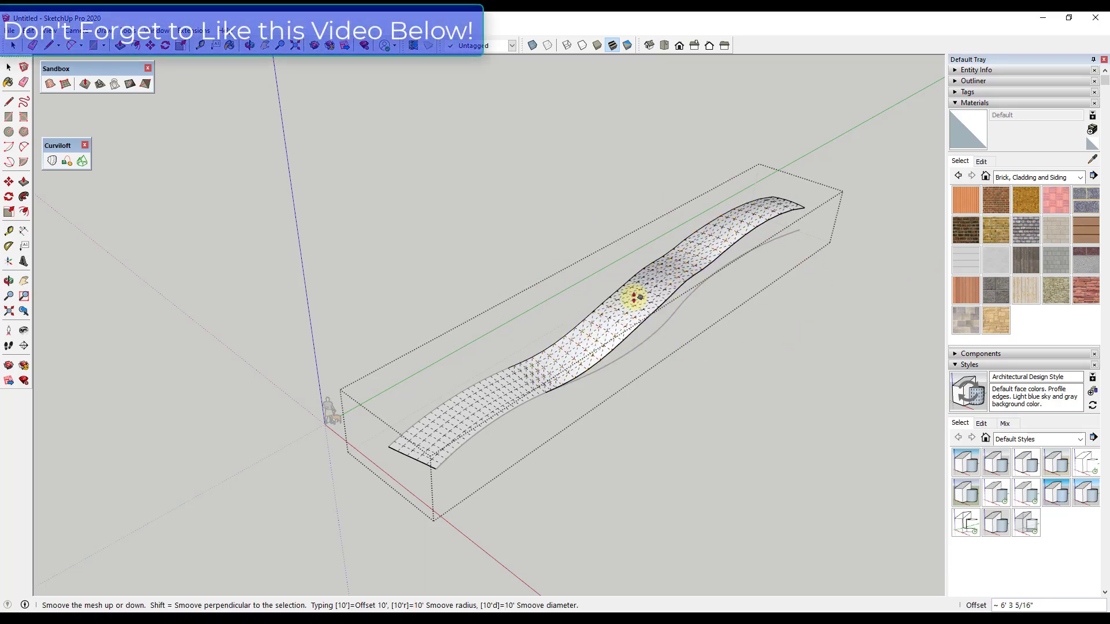
left_click(640, 292)
left_click(548, 366)
left_click(546, 359)
Step: Smoove the near end of the path and slightly lower the hump just beyond it
left_click(435, 421)
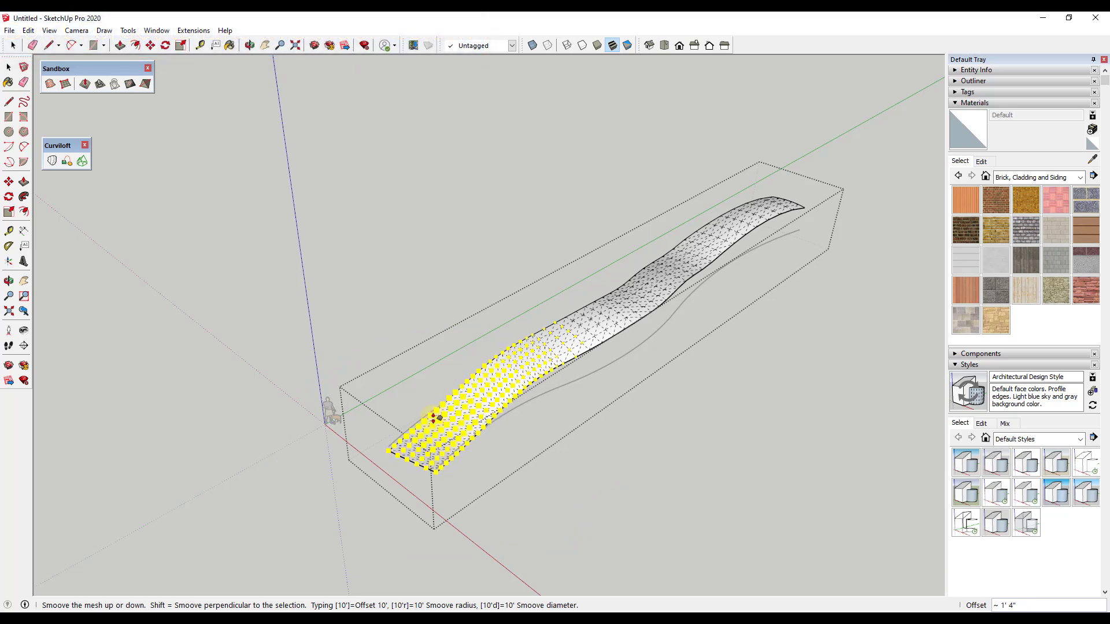
left_click(434, 422)
left_click(535, 367)
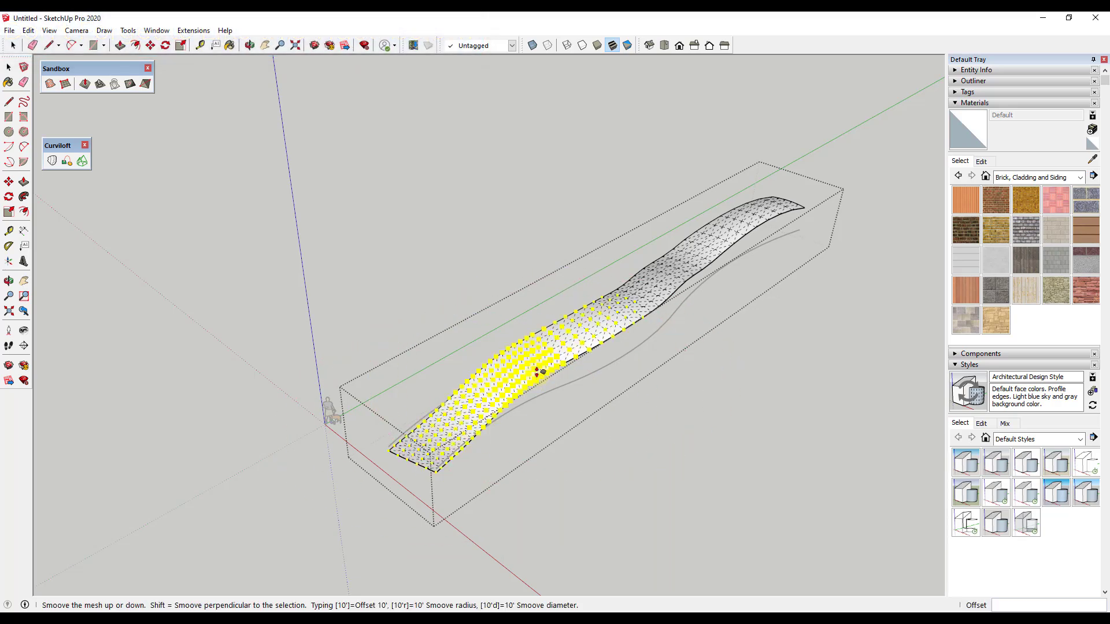
left_click(532, 375)
Step: Copy the smooved path group about 57' along the red axis, beside the original
middle_click_drag(532, 375, 585, 373)
scroll(599, 215, "up", 3)
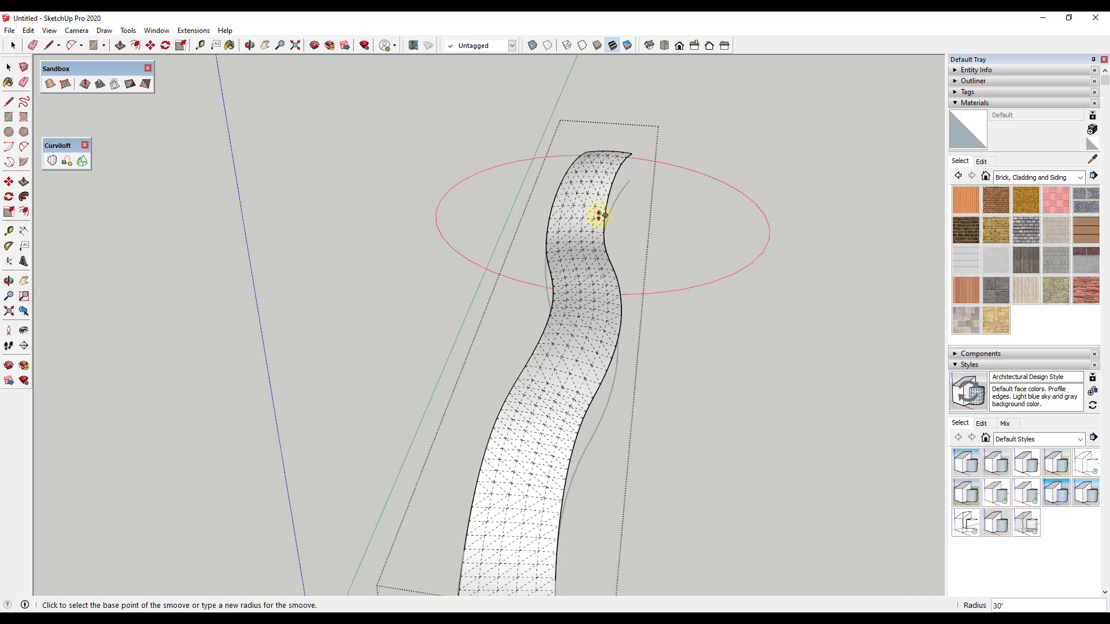
middle_click_drag(636, 167, 439, 365)
scroll(632, 279, "down", 3)
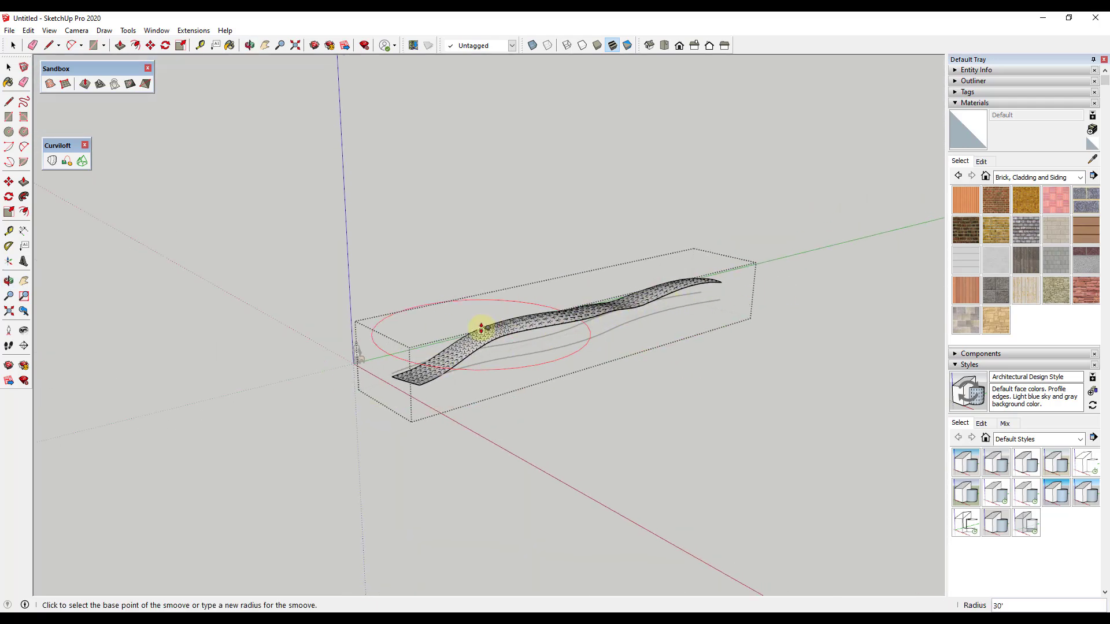
middle_click_drag(483, 322, 611, 373)
key("space")
left_click(520, 354)
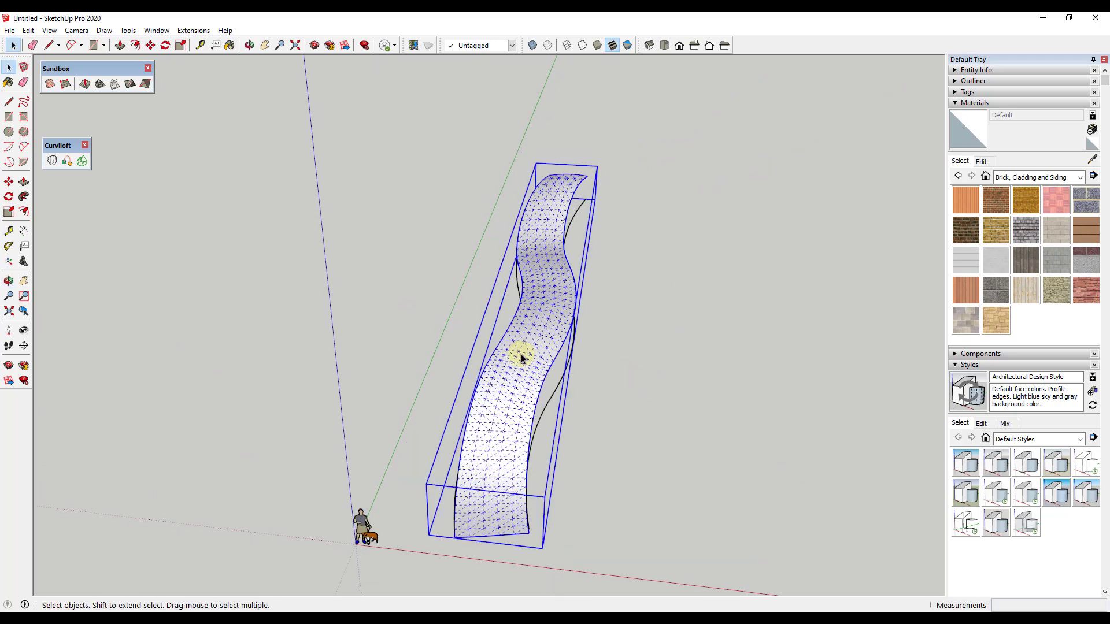
scroll(520, 351, "down", 3)
key("m")
key("ctrl")
left_click(513, 376)
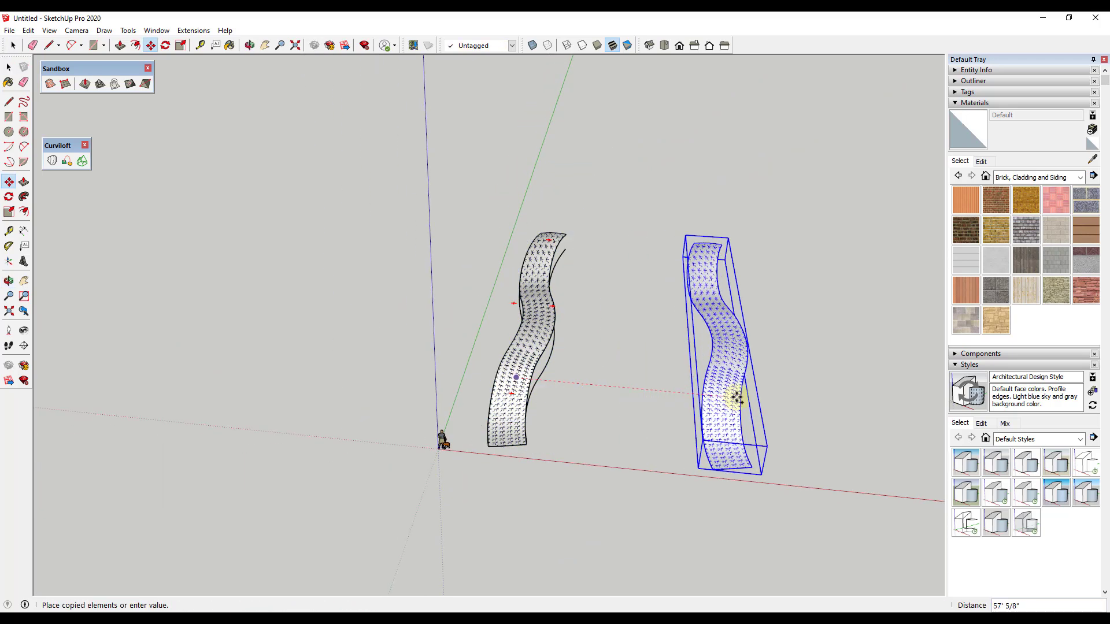
left_click(751, 404)
Step: Open the copied path group and examine its sloping surface from several angles
middle_click_drag(560, 349, 534, 290)
scroll(380, 313, "up", 3)
key("space")
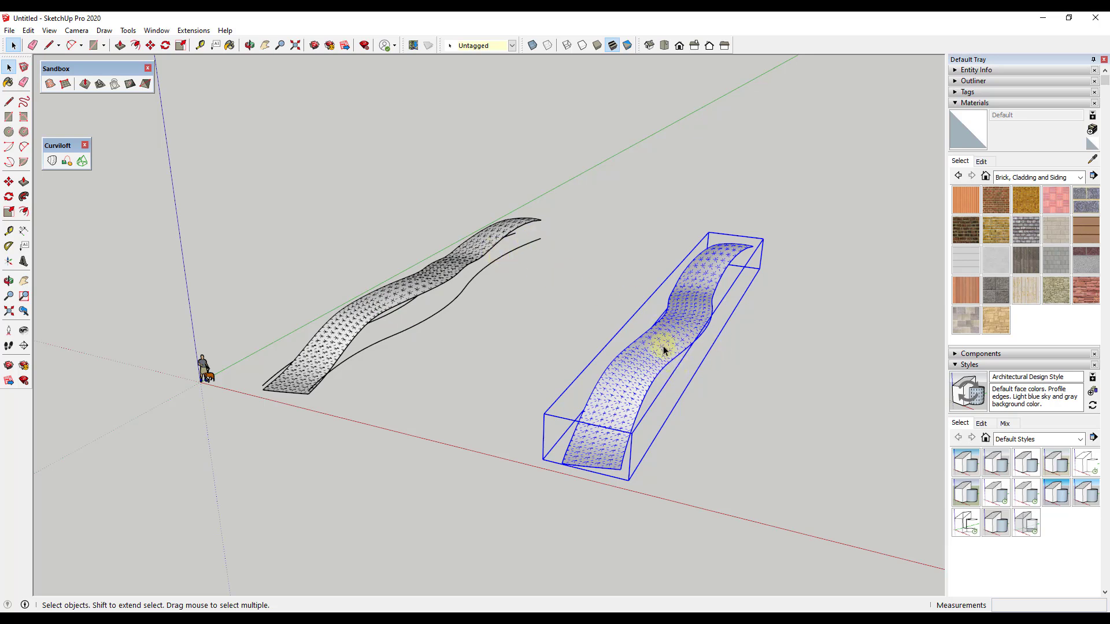
double_click(694, 319)
middle_click_drag(695, 319, 637, 294)
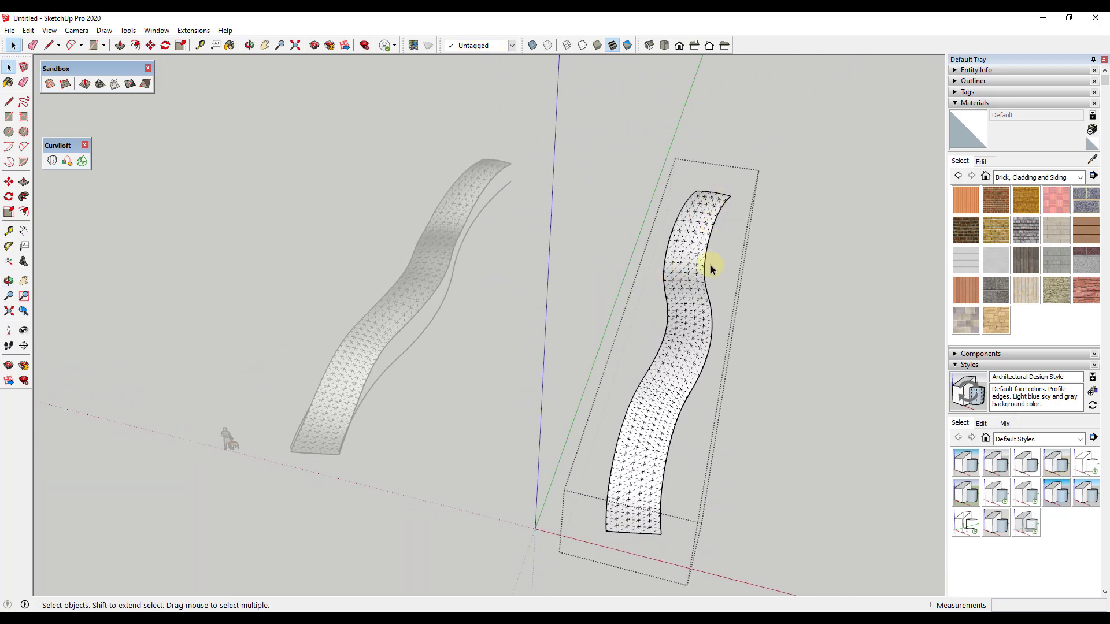
middle_click_drag(711, 267, 640, 301)
middle_click_drag(469, 313, 446, 314)
Step: Select the flat curve along the original path's side nearest the copy and offset it outward by 8"
left_click(438, 325)
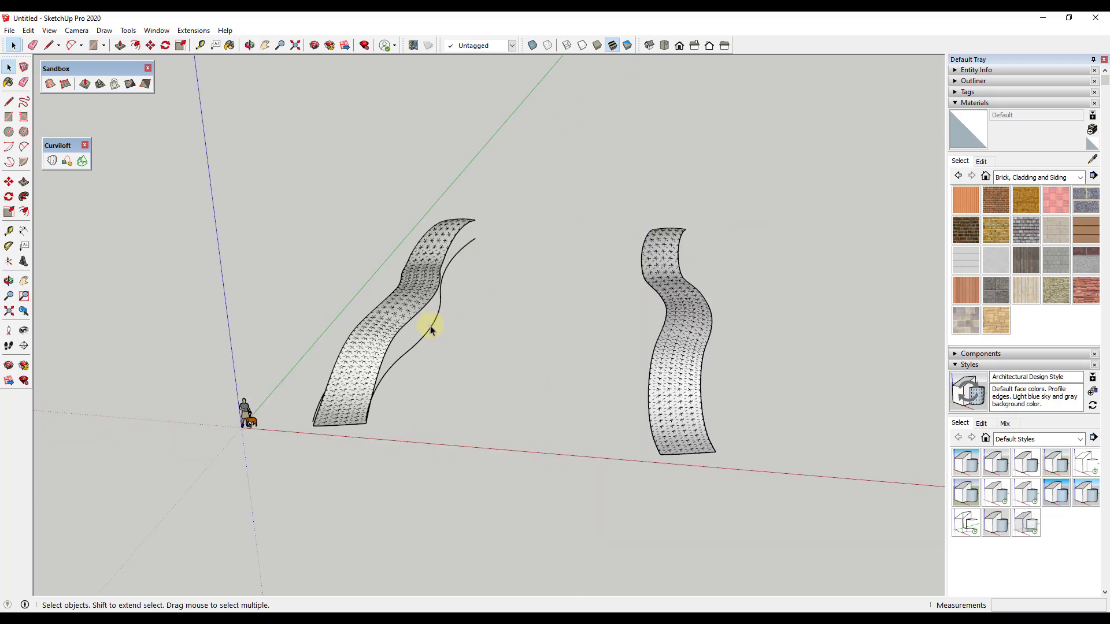
middle_click_drag(403, 248, 422, 234)
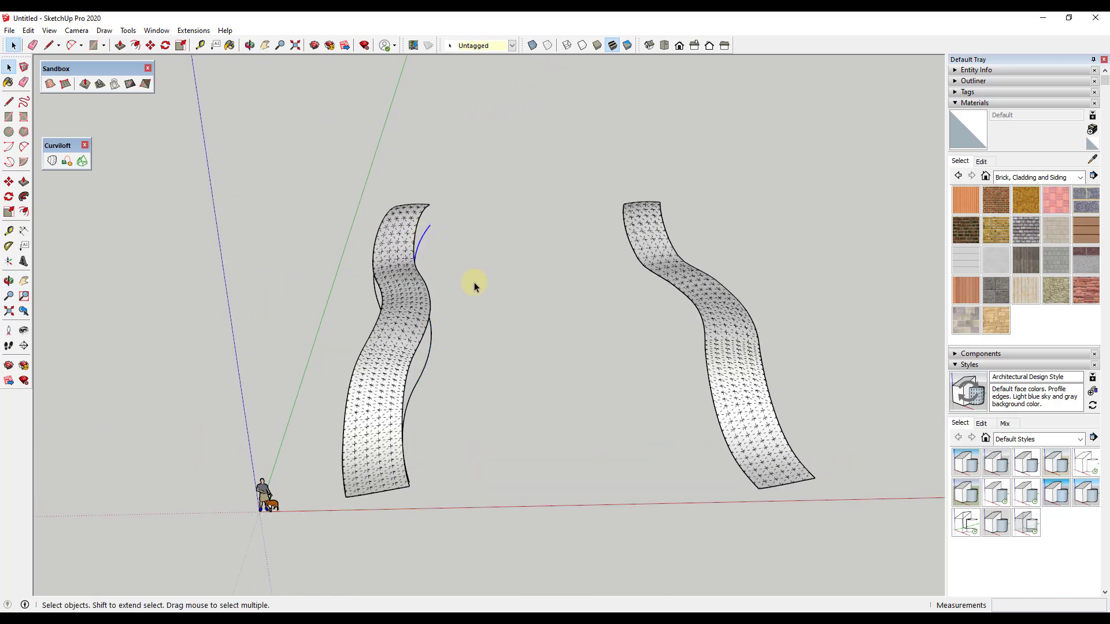
middle_click_drag(474, 286, 479, 272)
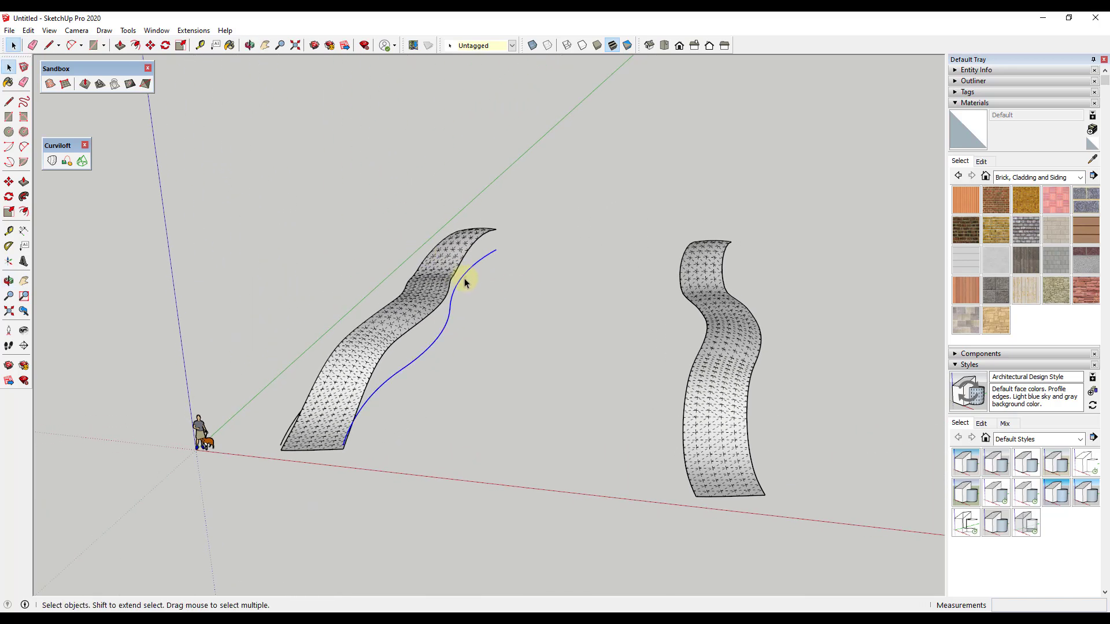
key("f")
left_click(459, 281)
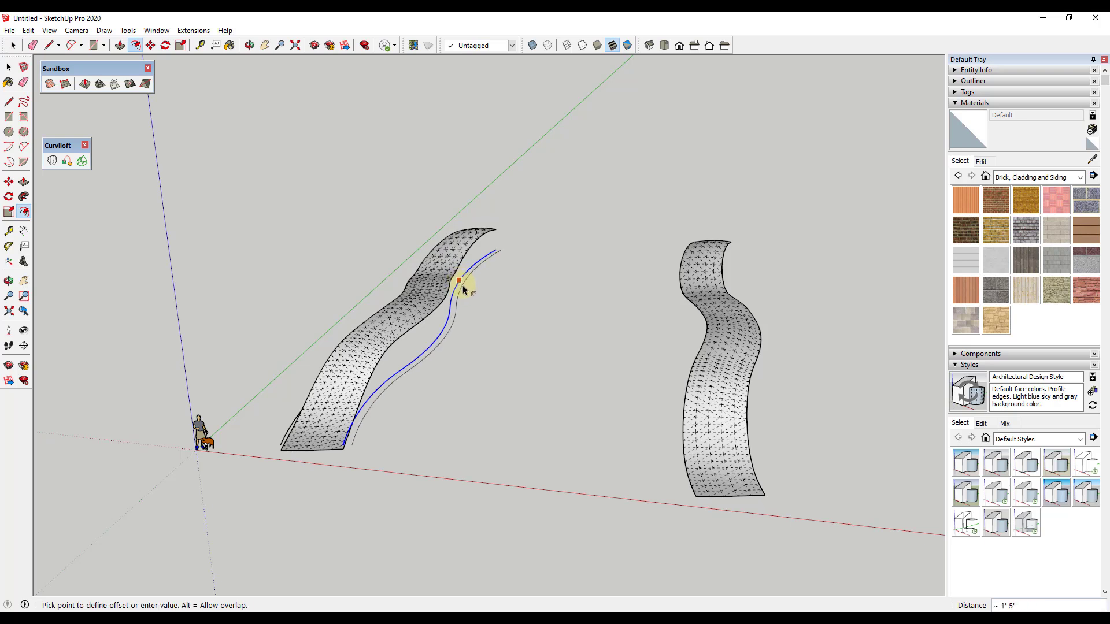
key("Return")
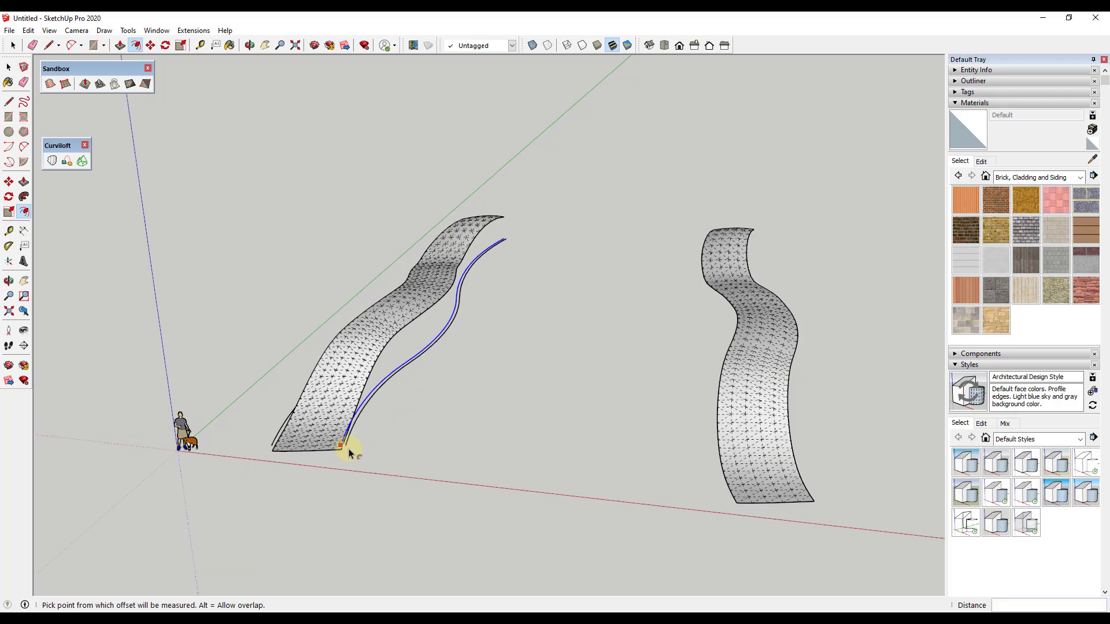
Step: Draw an 8" line joining the near ends of the flat curve and its offset
middle_click_drag(348, 448, 422, 372)
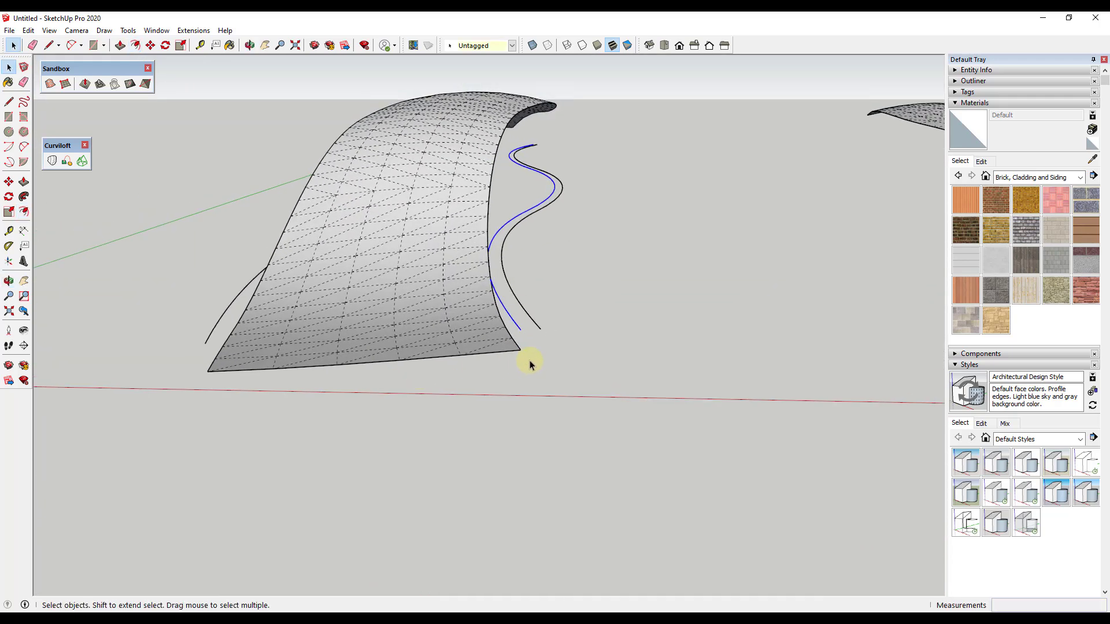
key("l")
left_click(540, 329)
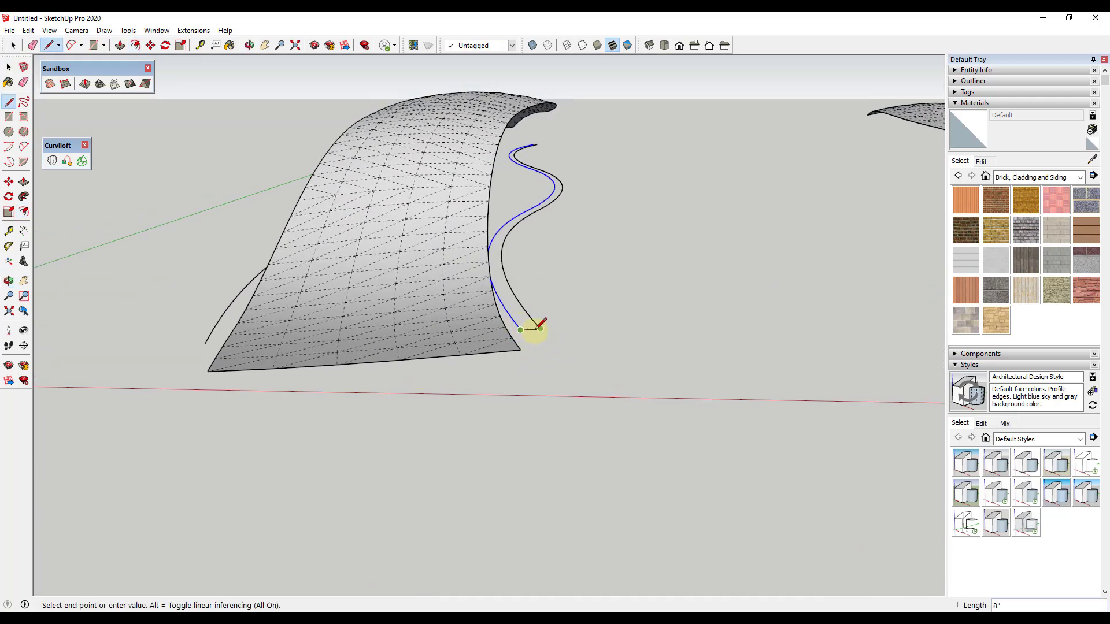
key("space")
Step: Close the far end between the flat curve and its offset with a line to form a narrow face
scroll(587, 164, "down", 5)
middle_click_drag(587, 163, 619, 223)
scroll(662, 98, "up", 4)
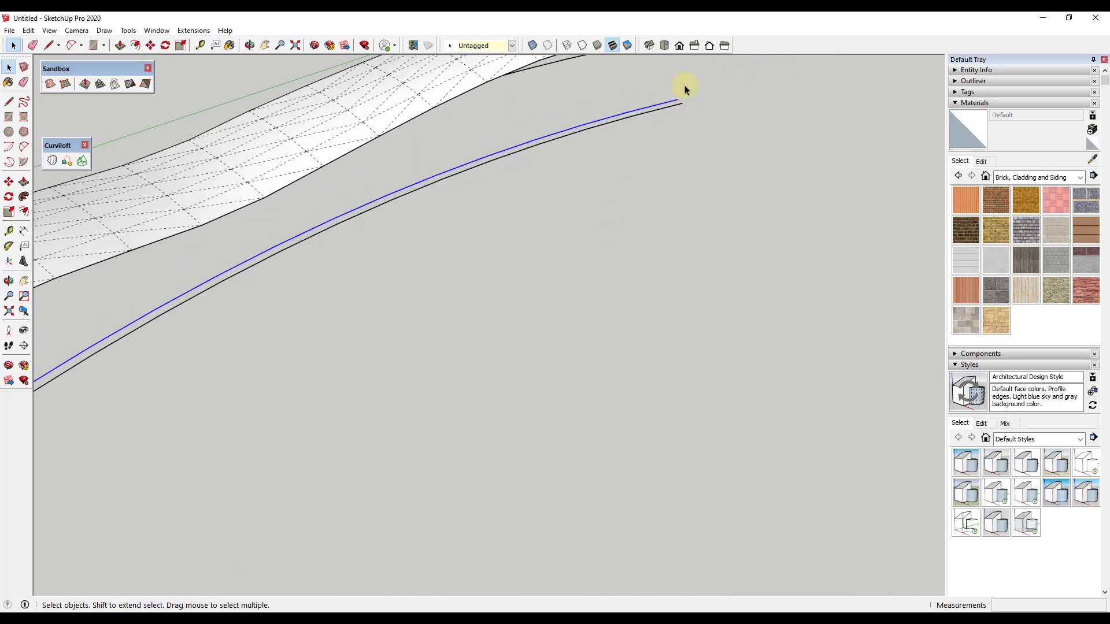
key("l")
left_click(681, 102)
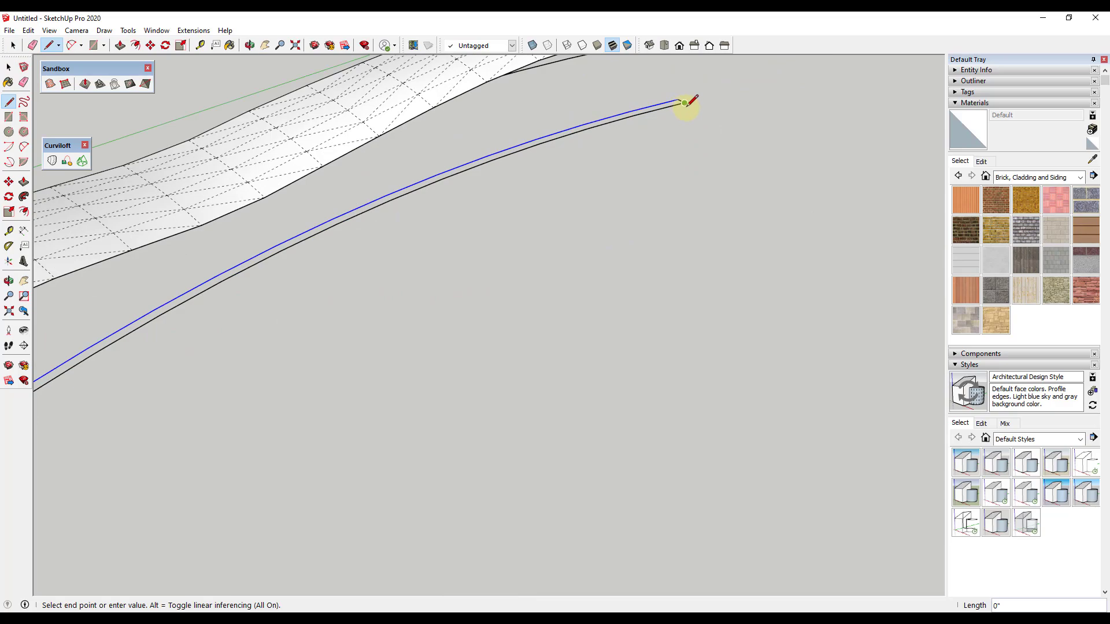
key("Escape")
left_click(682, 102)
key("Escape")
scroll(682, 99, "down", 5)
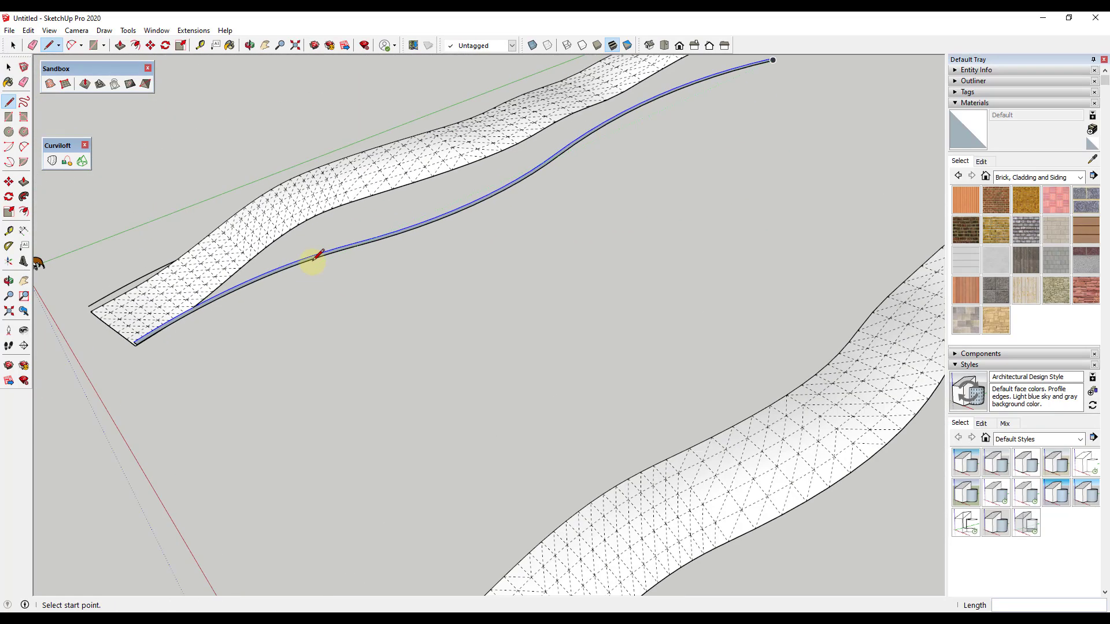
Step: Push/Pull the narrow curved face upward into a wall rising beside the original path
middle_click_drag(316, 254, 470, 181)
key("space")
key("p")
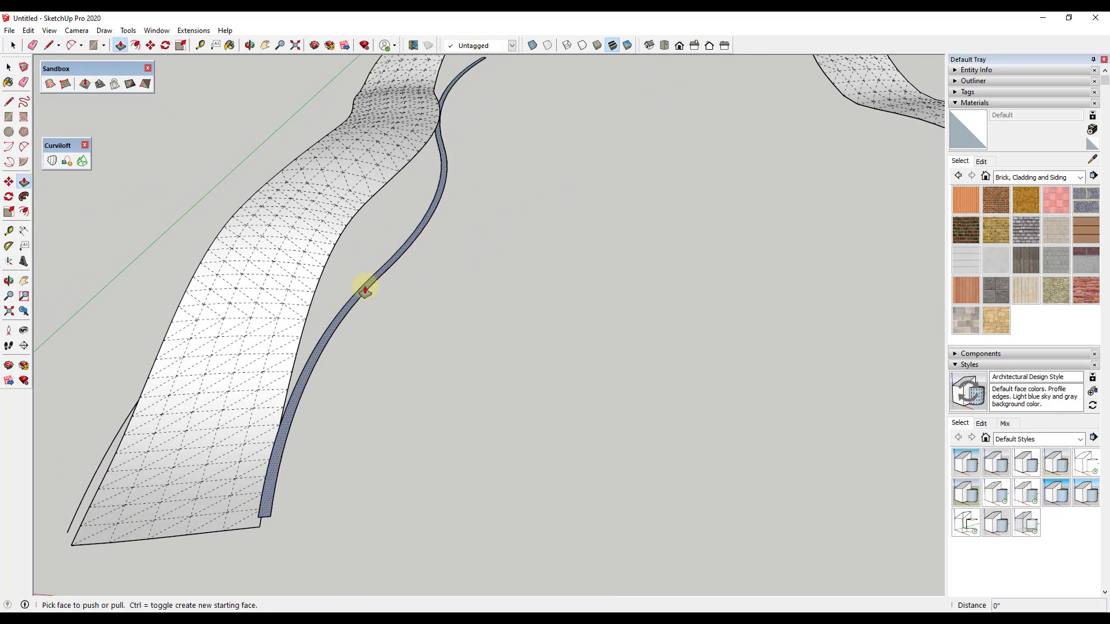
left_click(365, 289)
left_click(384, 193)
Step: Extend the curved wall's underside downward by about 1' 2 7/8" with Push/Pull from the front view
middle_click_drag(384, 193, 330, 124)
key("F3")
left_click(300, 281)
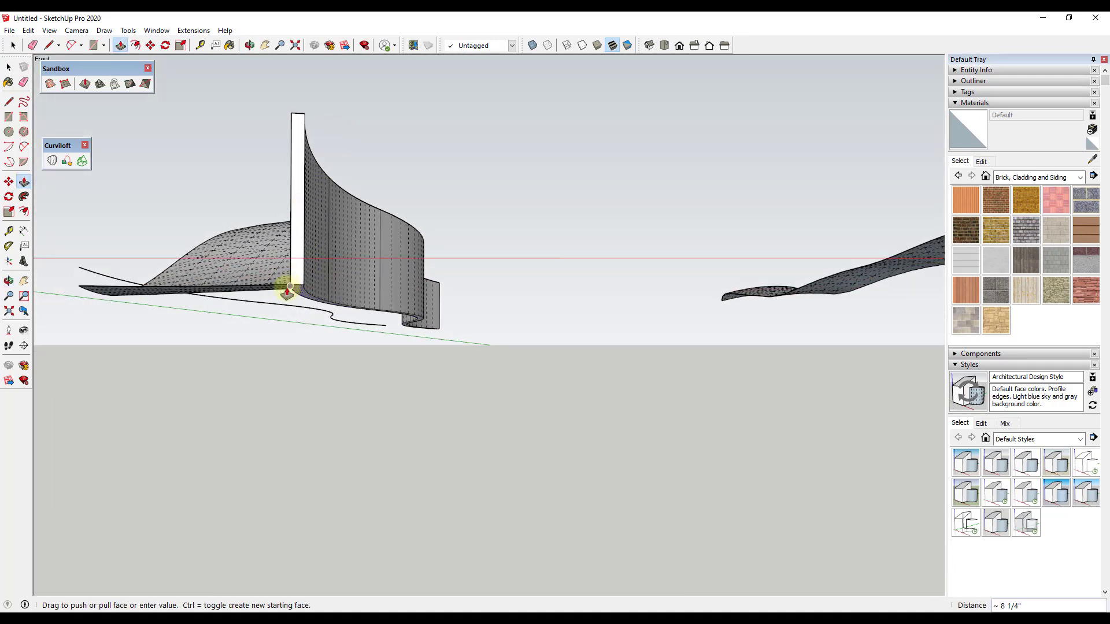
left_click(282, 301)
Step: Turn off the display of hidden geometry to show both paths as smooth surfaces
middle_click_drag(317, 227, 761, 273)
left_click_drag(761, 272, 339, 260)
key("p")
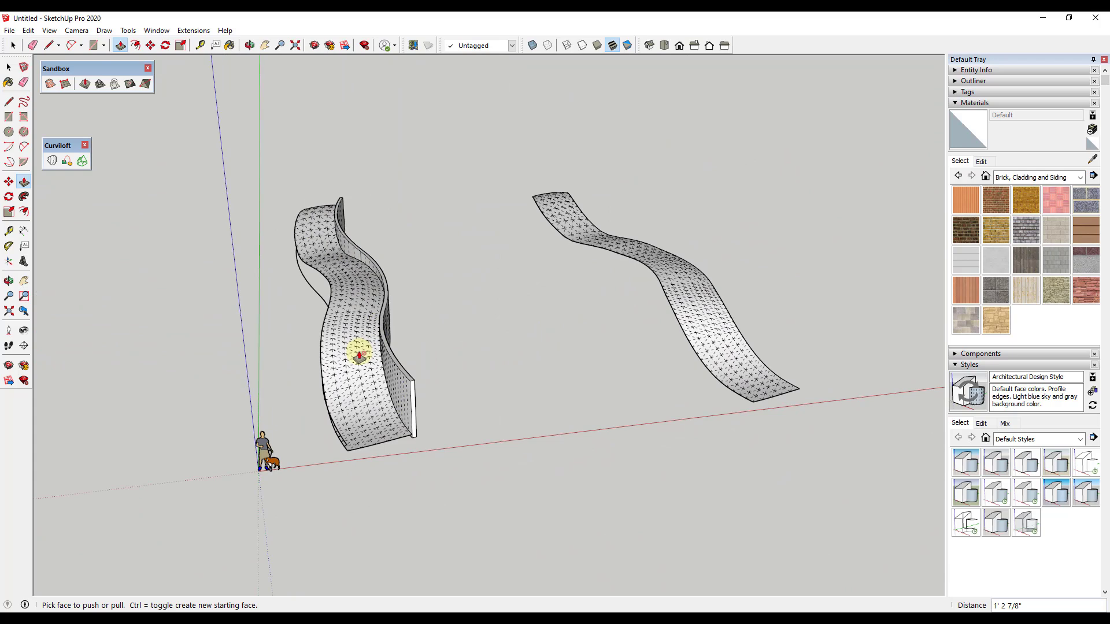
middle_click_drag(393, 258, 579, 364)
key("space")
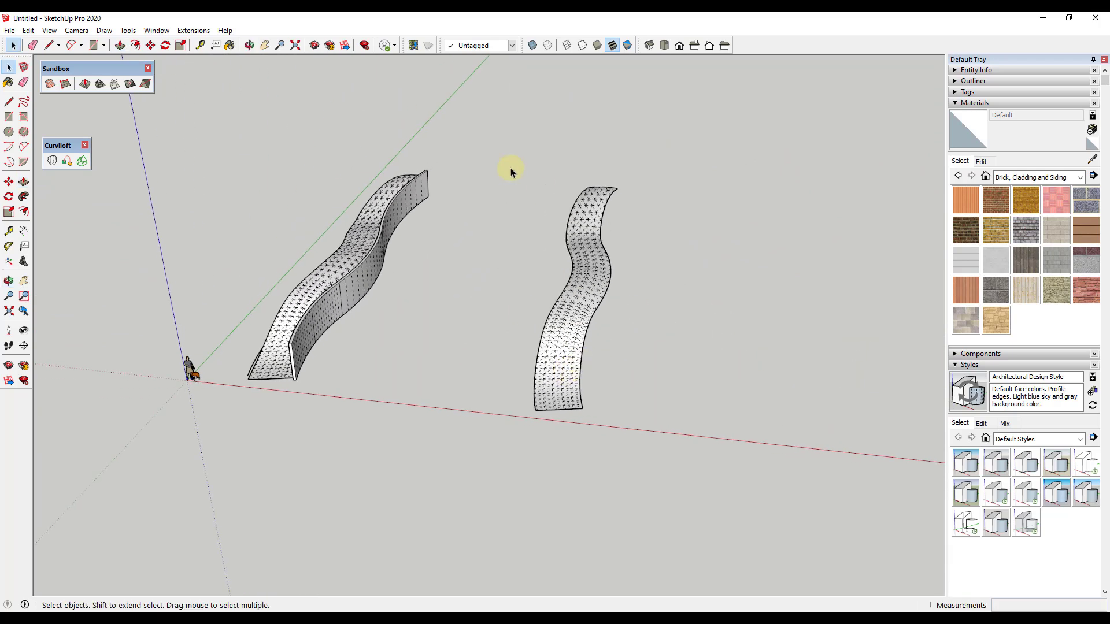
left_click(49, 30)
left_click(82, 73)
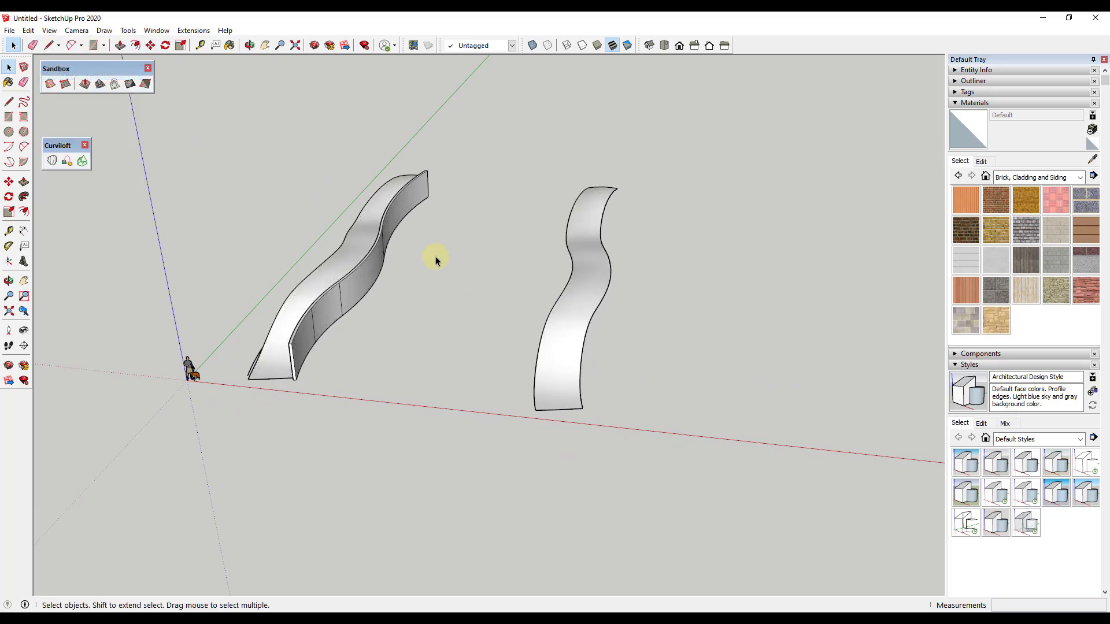
Step: Open the copied path group for editing and select its long edge farthest from the original in top view
double_click(594, 292)
middle_click_drag(594, 292, 628, 321)
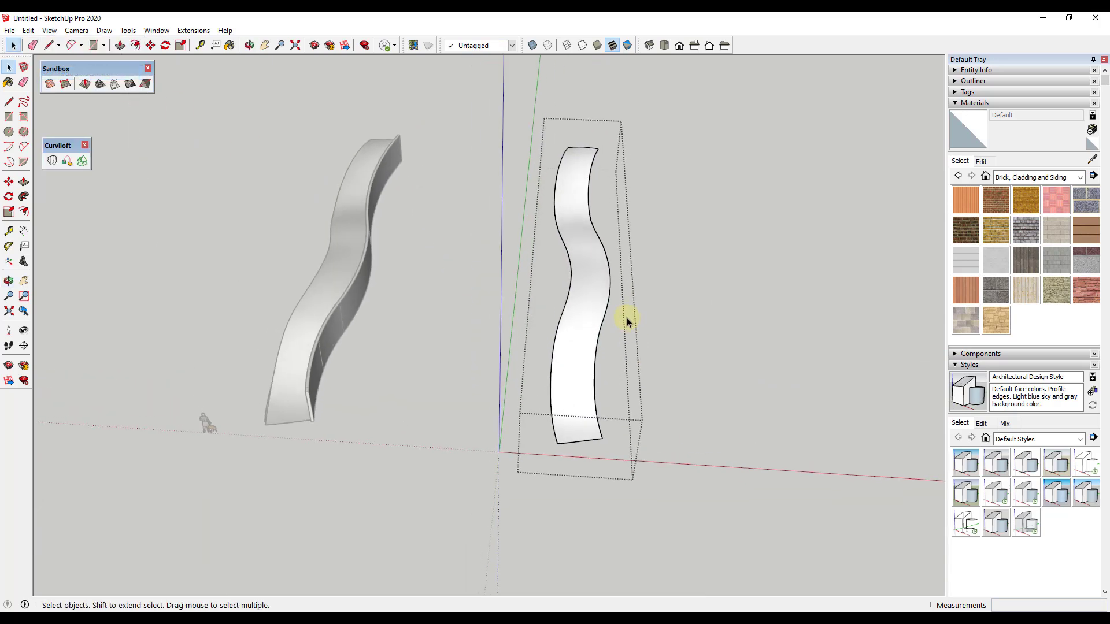
left_click(665, 45)
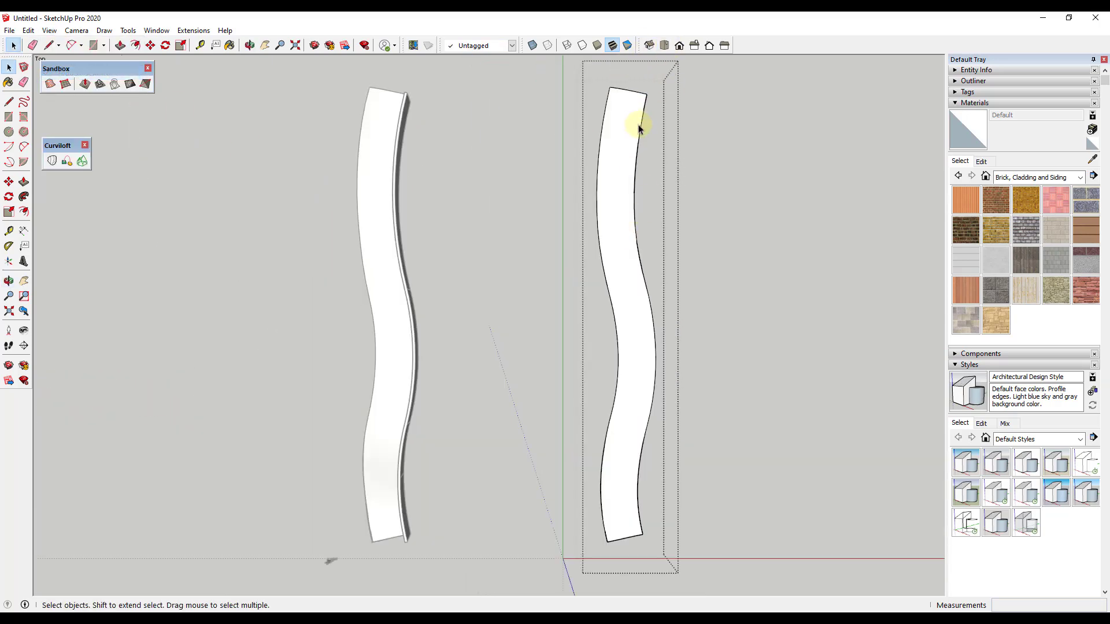
left_click_drag(618, 91, 623, 424)
scroll(676, 112, "up", 3)
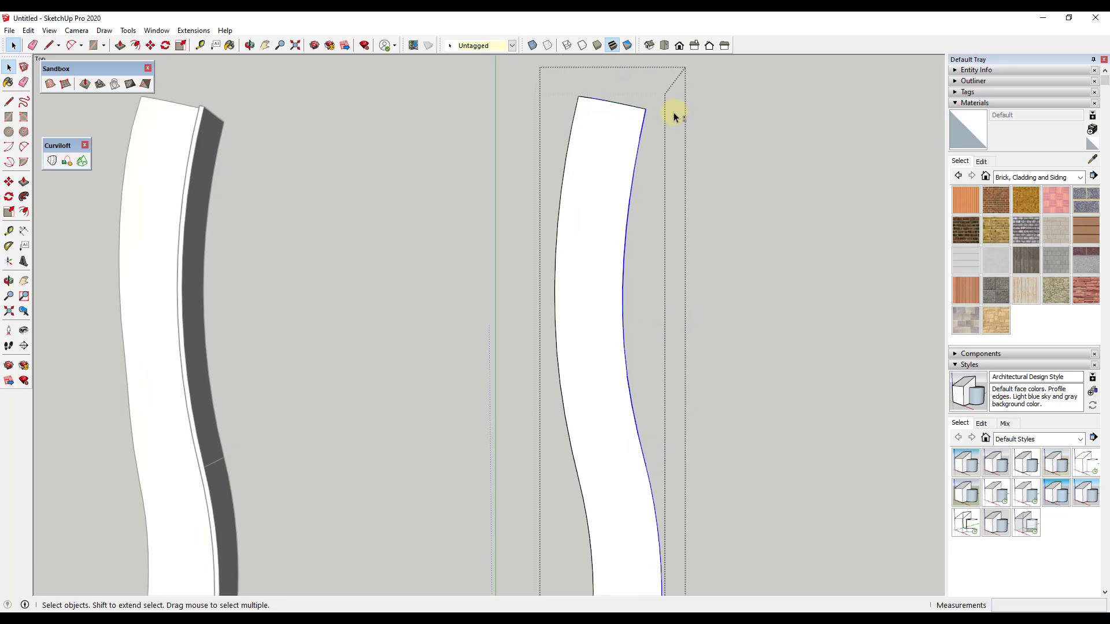
scroll(617, 105, "down", 6)
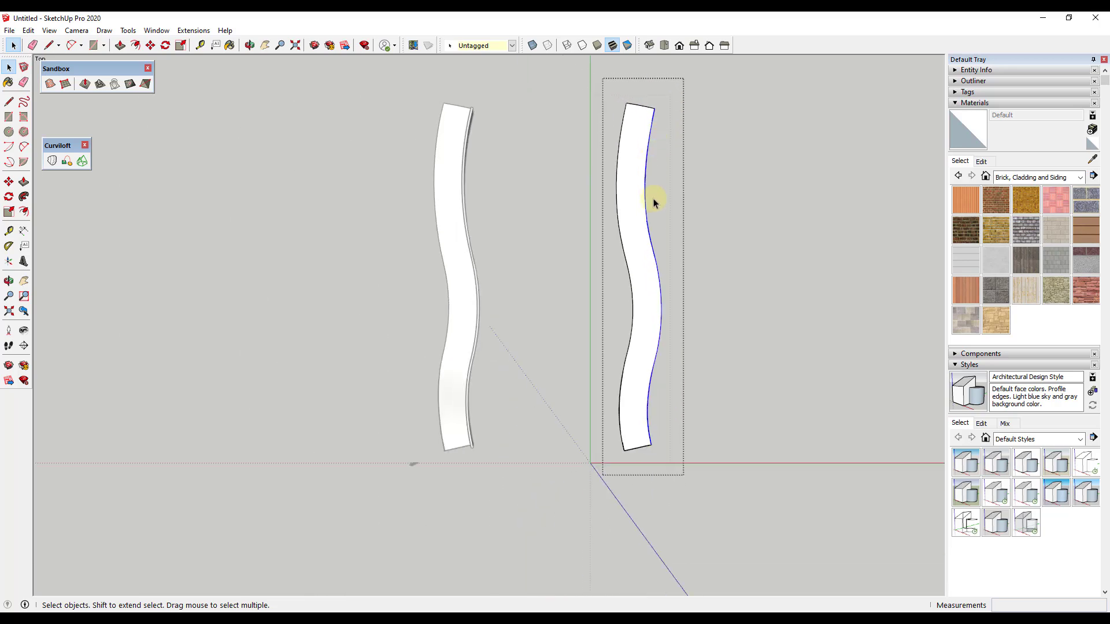
Step: Display the Tools on Surface extension's toolset while keeping the copied path's long edge selected
middle_click_drag(696, 486, 564, 109)
scroll(696, 297, "up", 5)
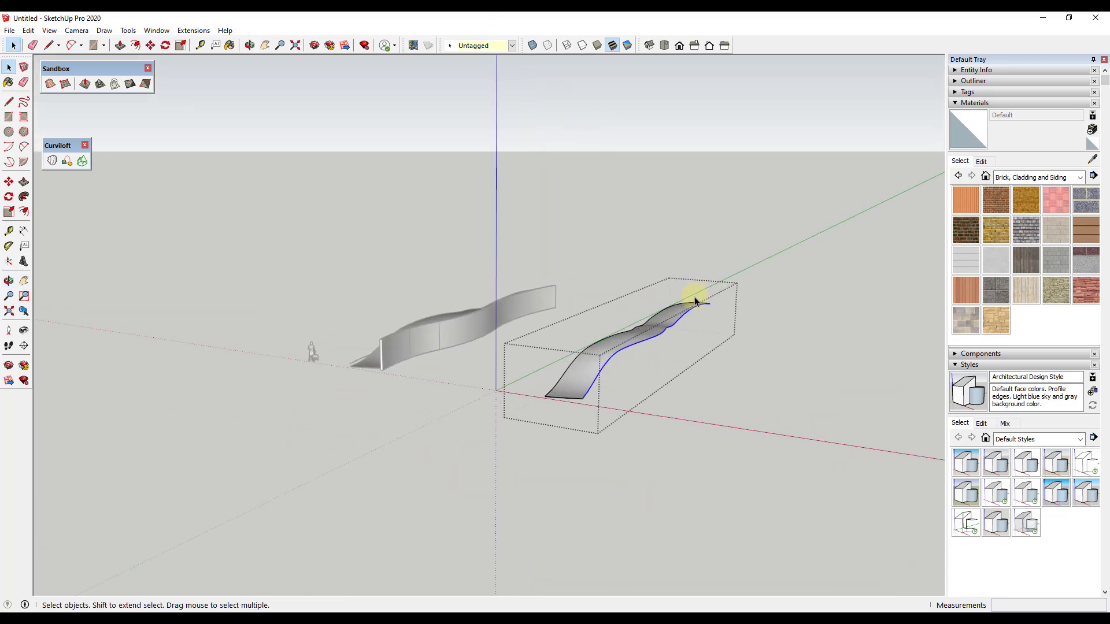
right_click(764, 50)
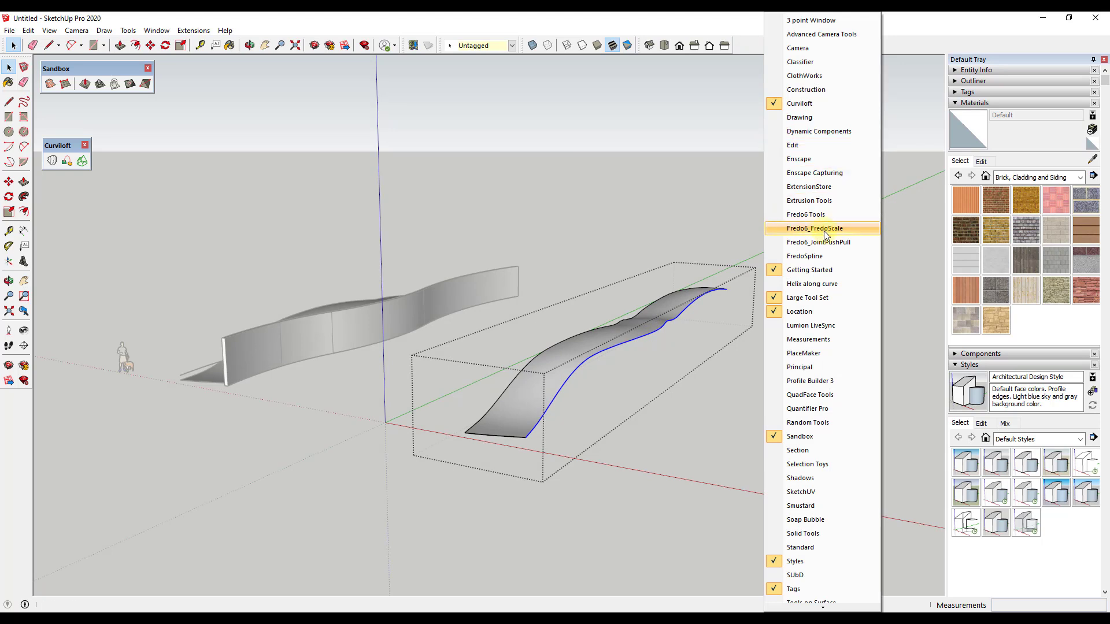
scroll(839, 391, "down", 4)
left_click(815, 466)
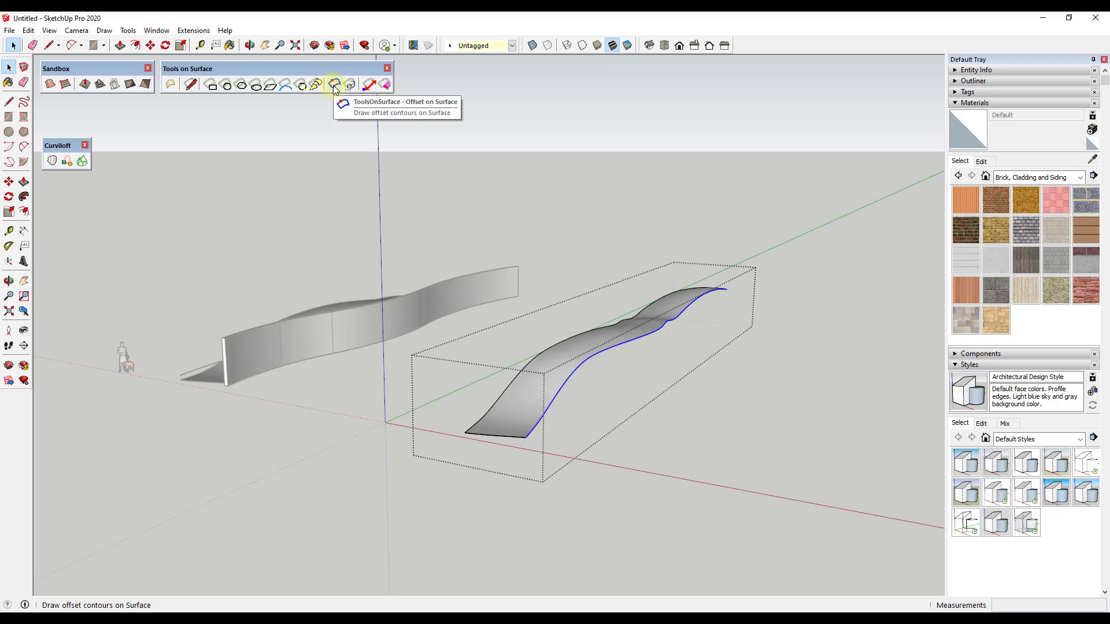
Step: Offset the copied path's selected long edge outward by 6" with Offset on Surface to form a narrow border strip
middle_click_drag(553, 291, 599, 384)
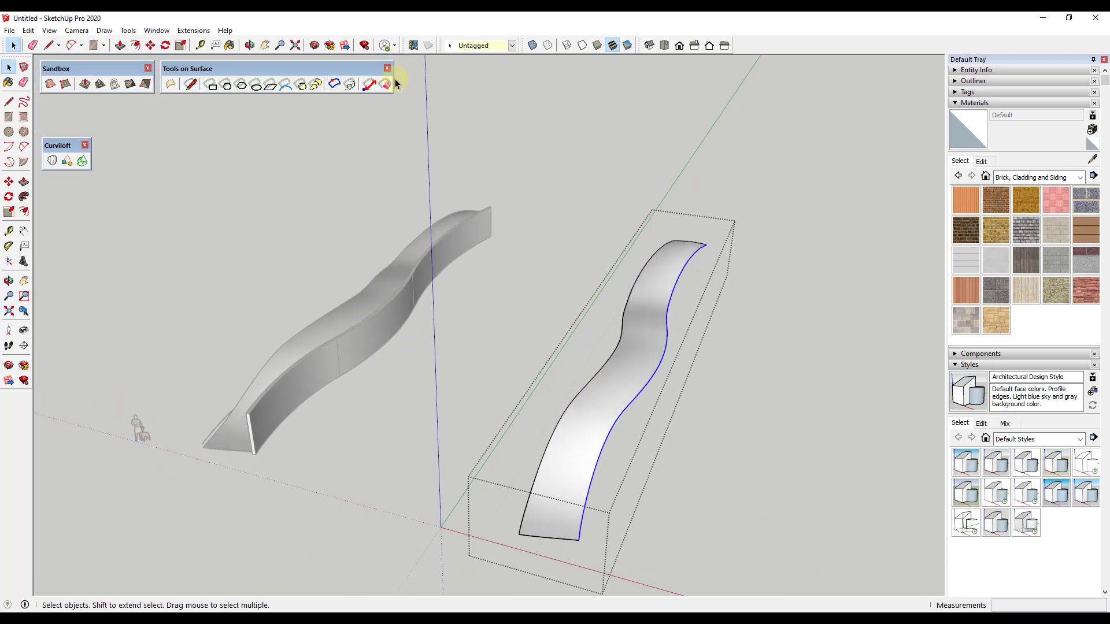
left_click(333, 83)
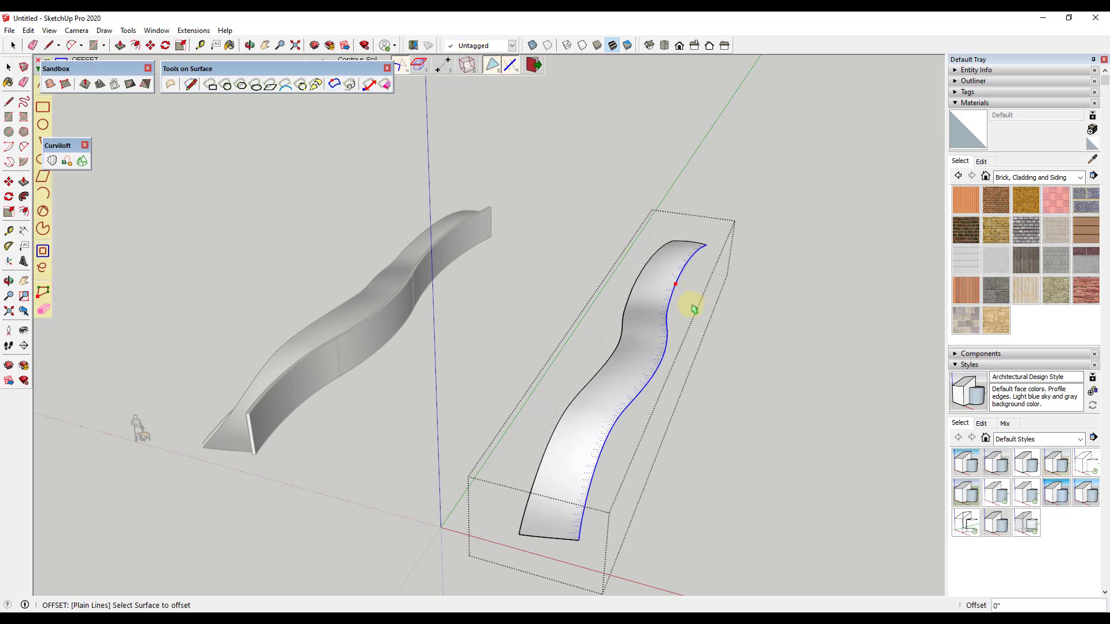
left_click(671, 301)
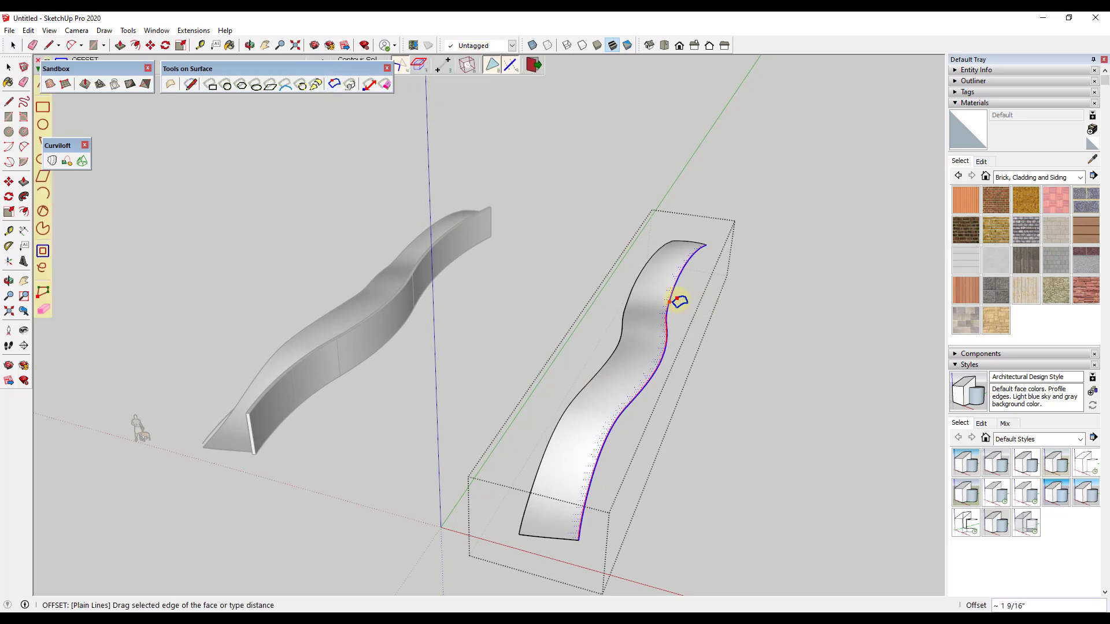
scroll(681, 303, "up", 10)
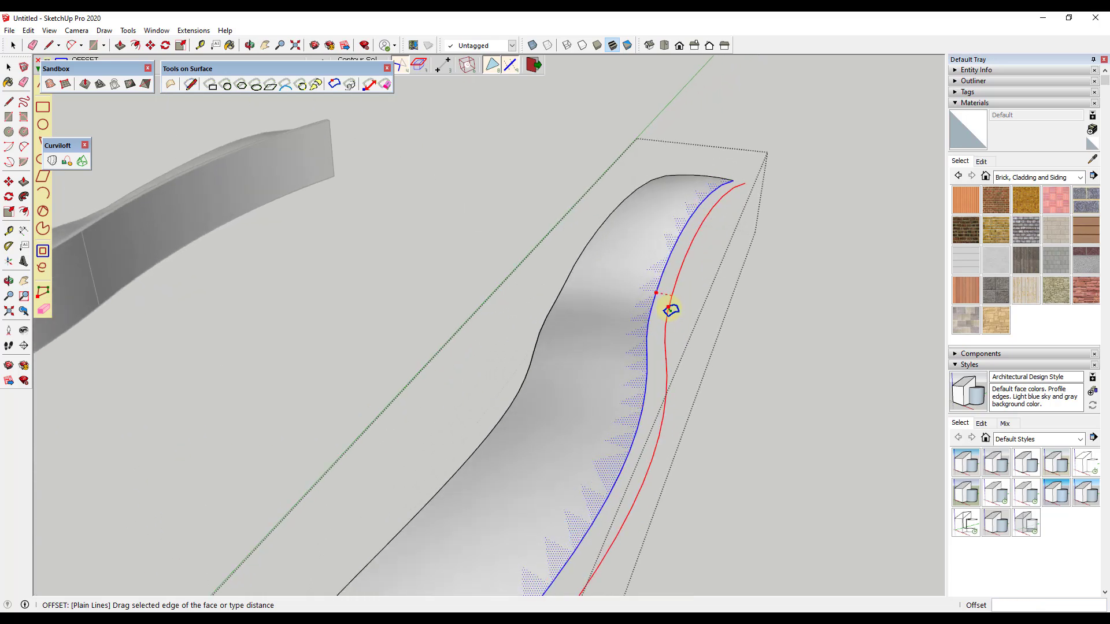
scroll(668, 310, "up", 4)
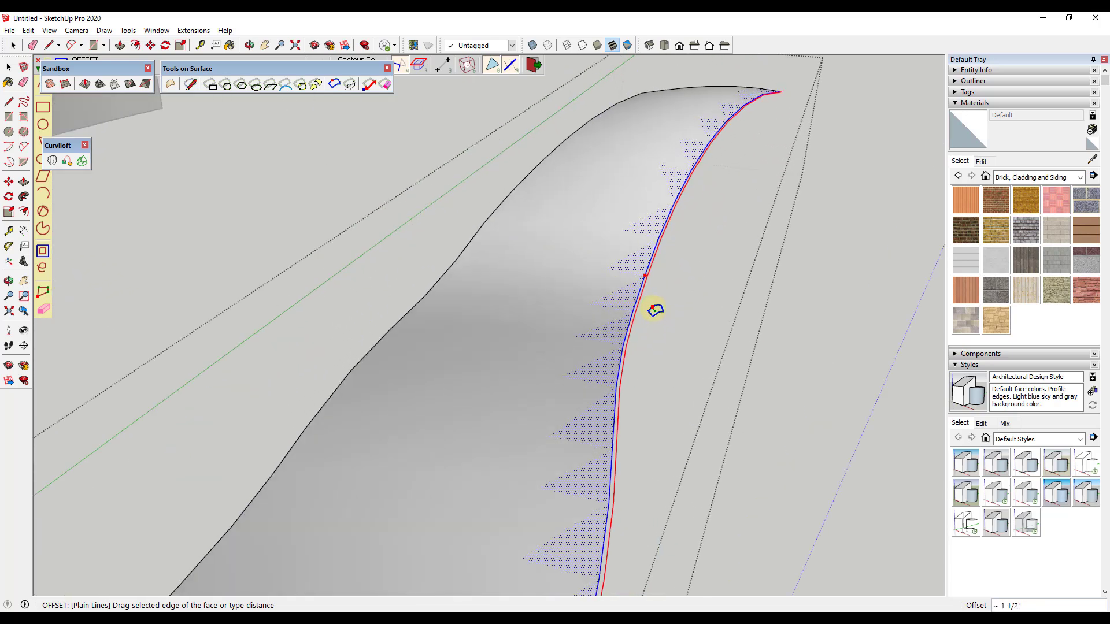
scroll(654, 311, "up", 4)
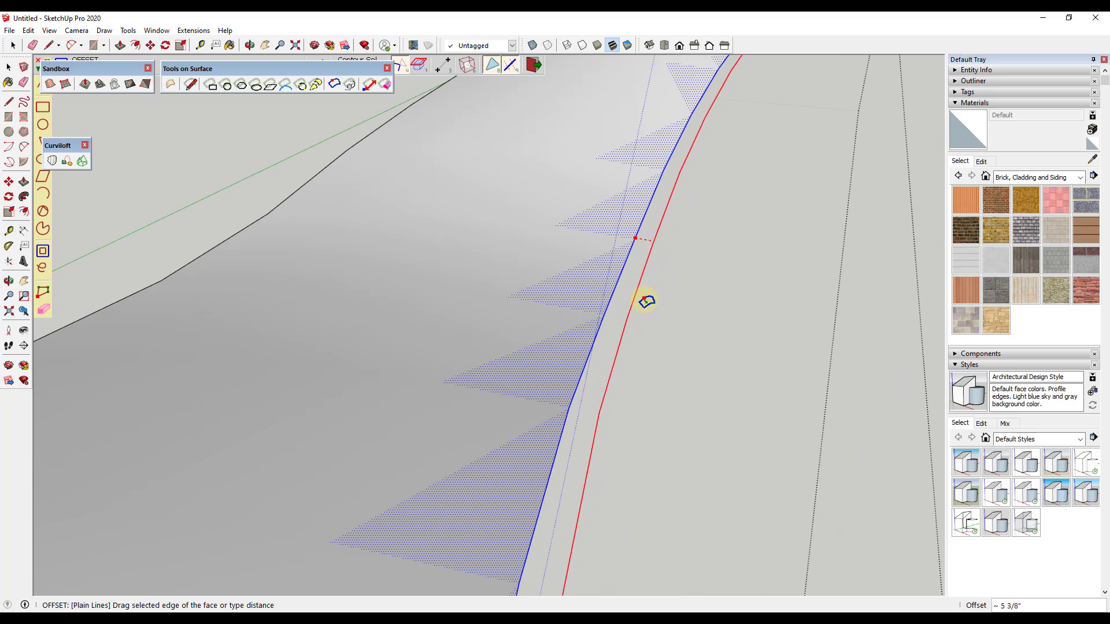
type("6")
key("Return")
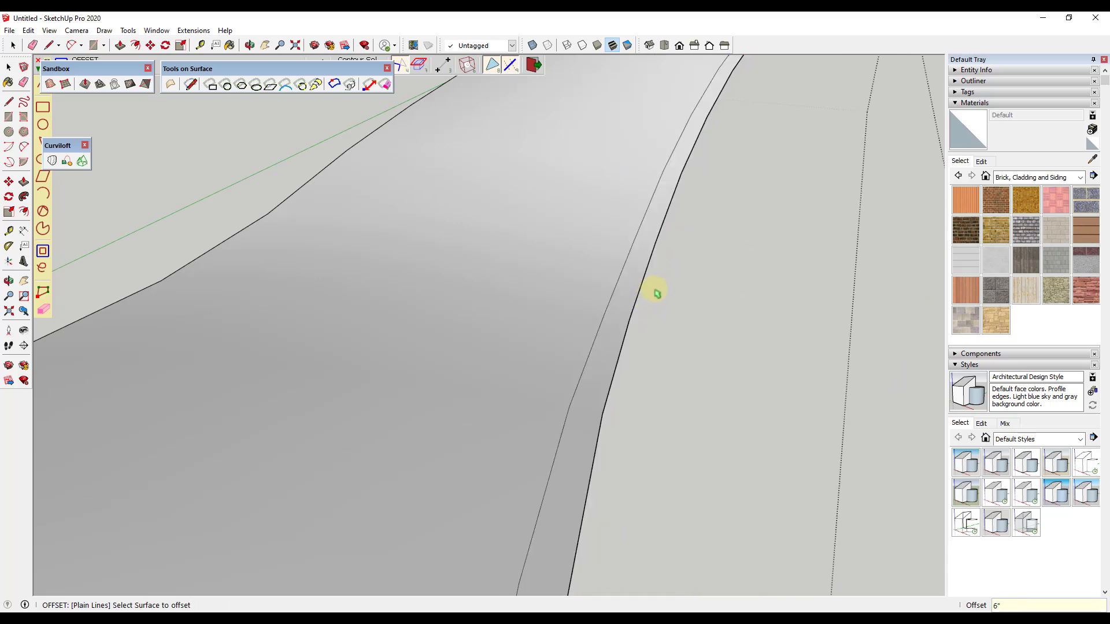
Step: Close the gap in the border strip with lines across its outer edge and diagonal, and select the strip's faces
scroll(682, 193, "down", 10)
scroll(677, 370, "up", 3)
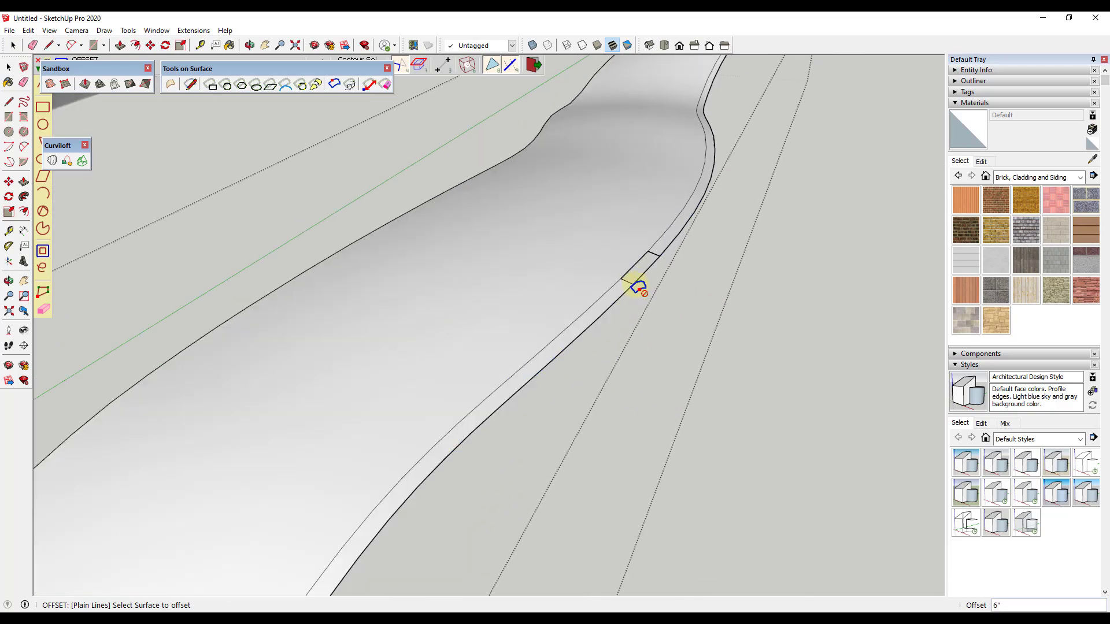
scroll(638, 290, "down", 6)
scroll(550, 421, "up", 5)
scroll(720, 121, "up", 5)
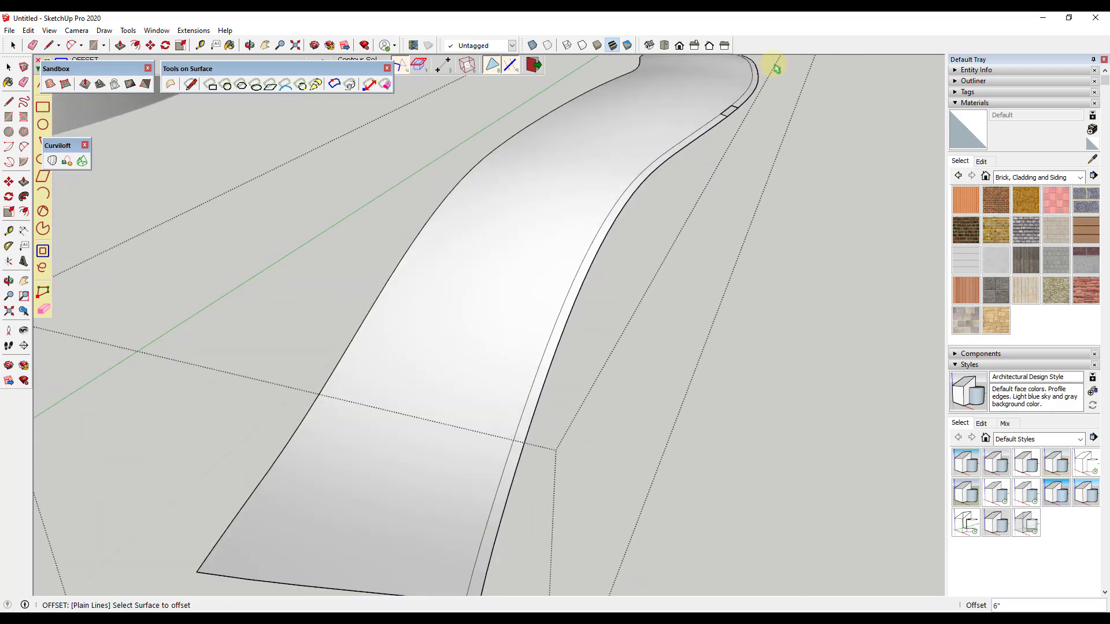
middle_click_drag(721, 122, 586, 328)
key("space")
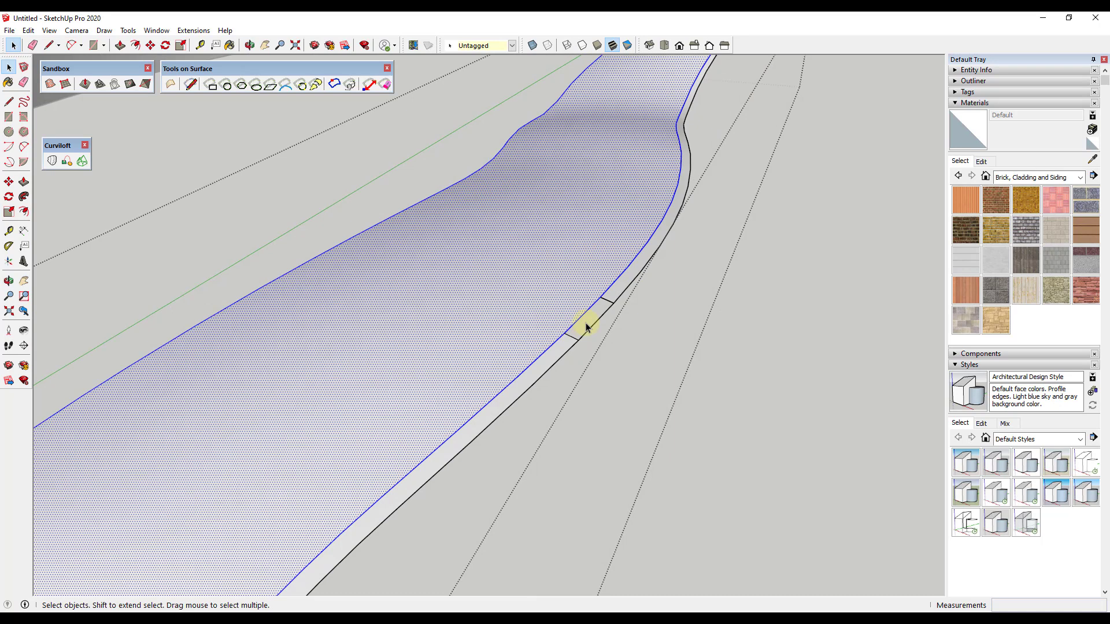
key("l")
left_click(578, 339)
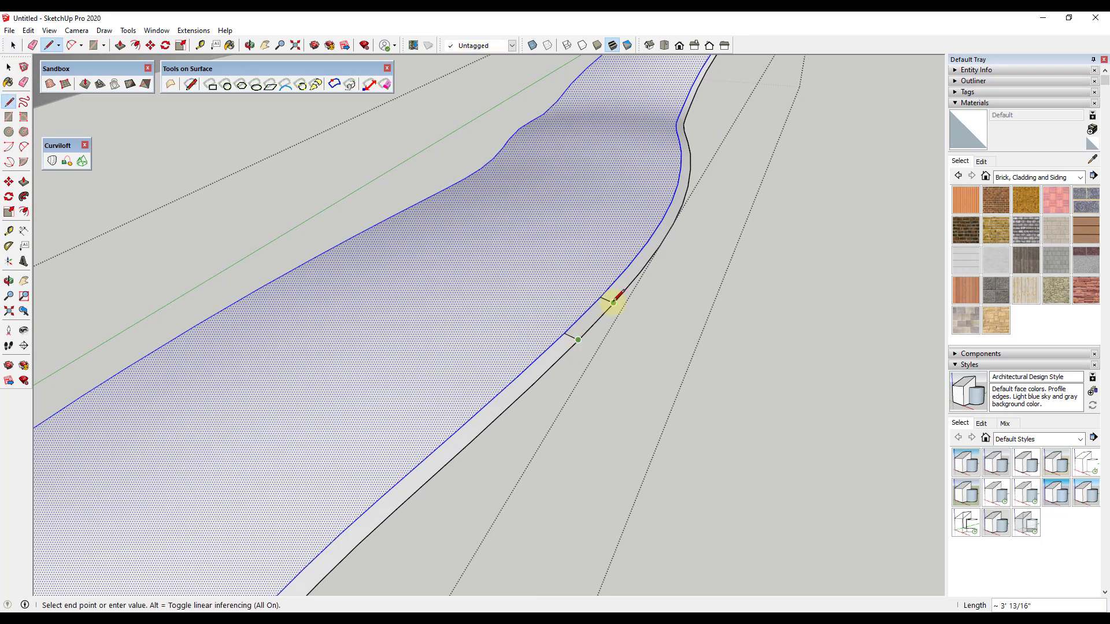
left_click(613, 302)
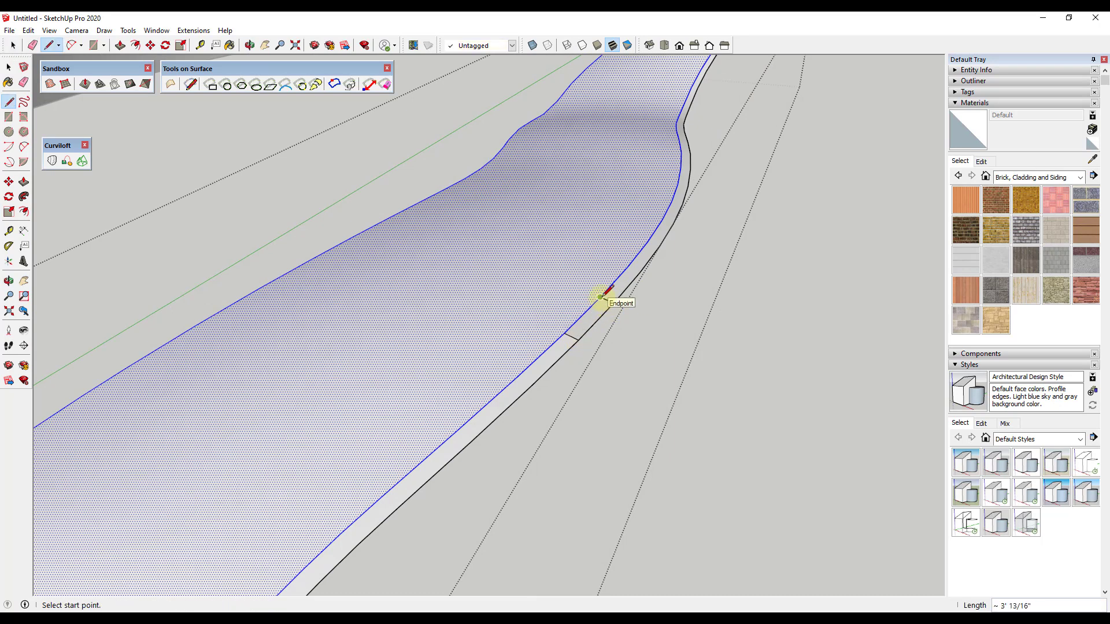
left_click(578, 339)
key("space")
left_click(583, 321)
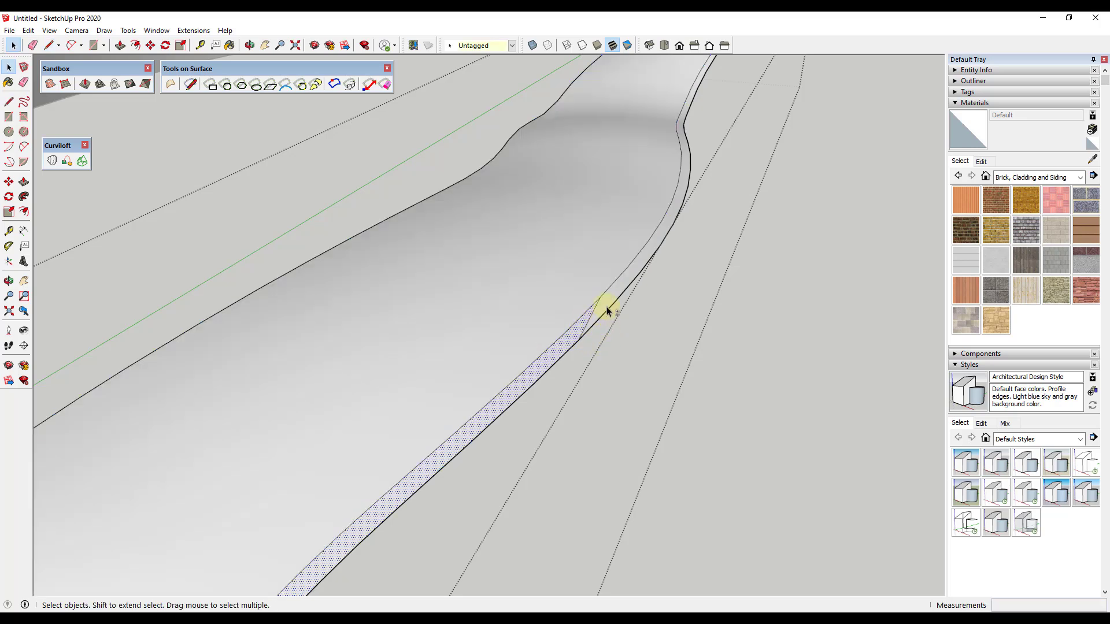
Step: Display the Fredo6_JointPushPull extension's toolset with the border strip still selected
scroll(605, 306, "down", 5)
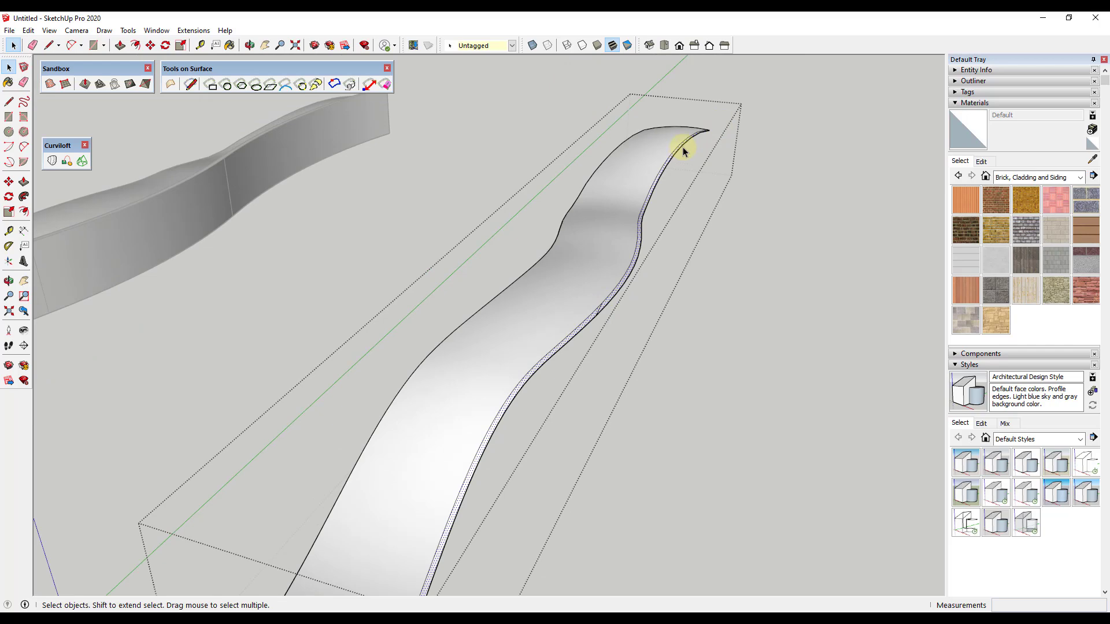
scroll(682, 149, "down", 3)
scroll(546, 397, "up", 3)
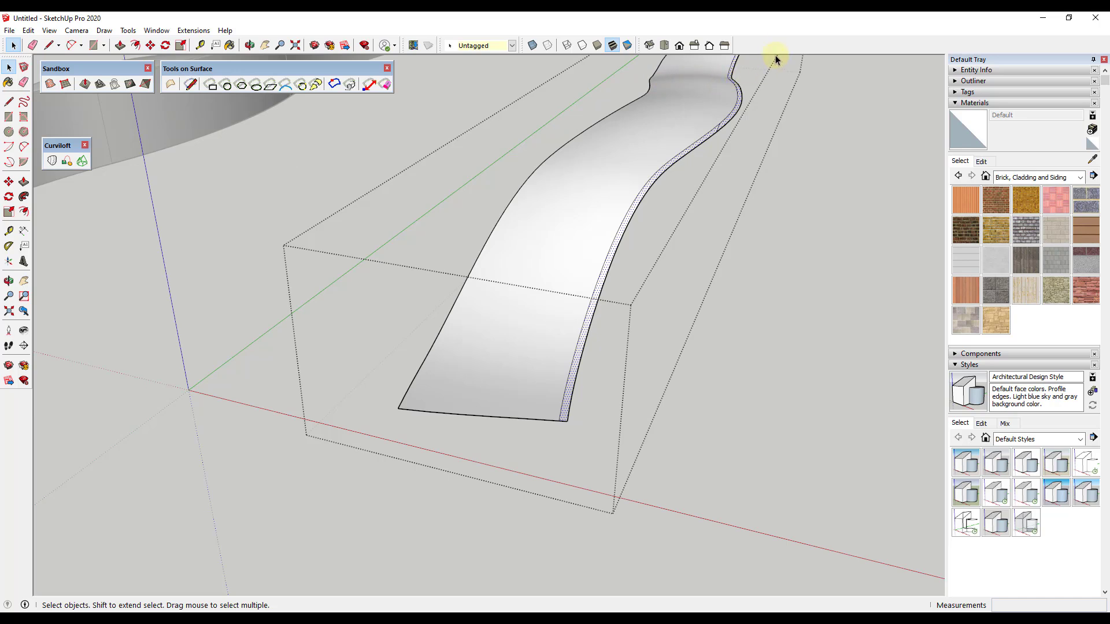
right_click(789, 44)
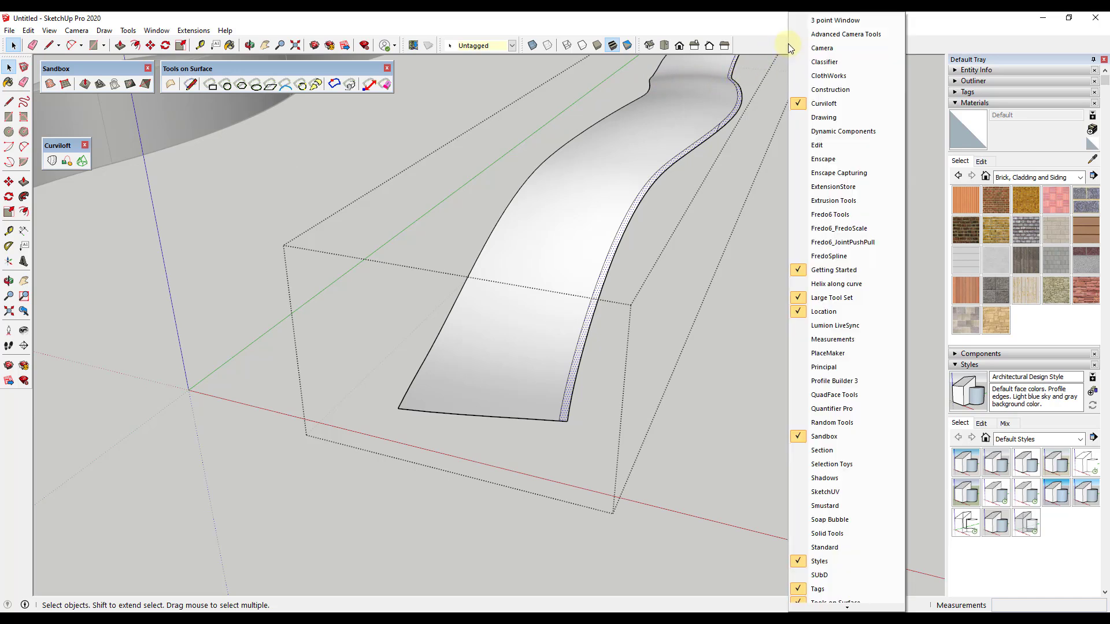
left_click(856, 243)
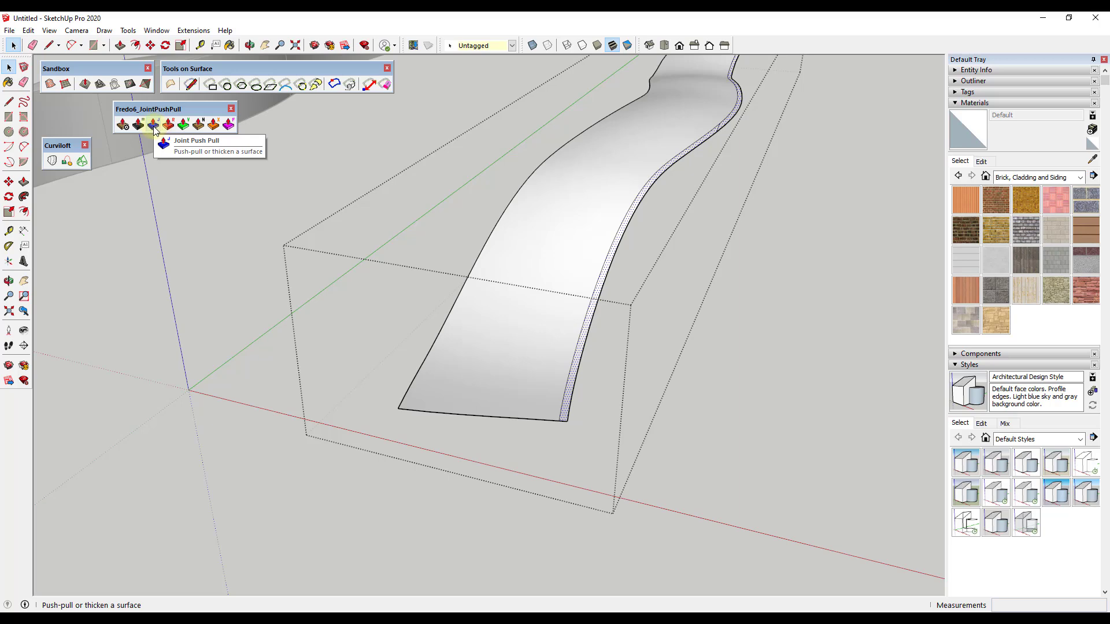
middle_click_drag(688, 178, 752, 88)
scroll(752, 88, "up", 5)
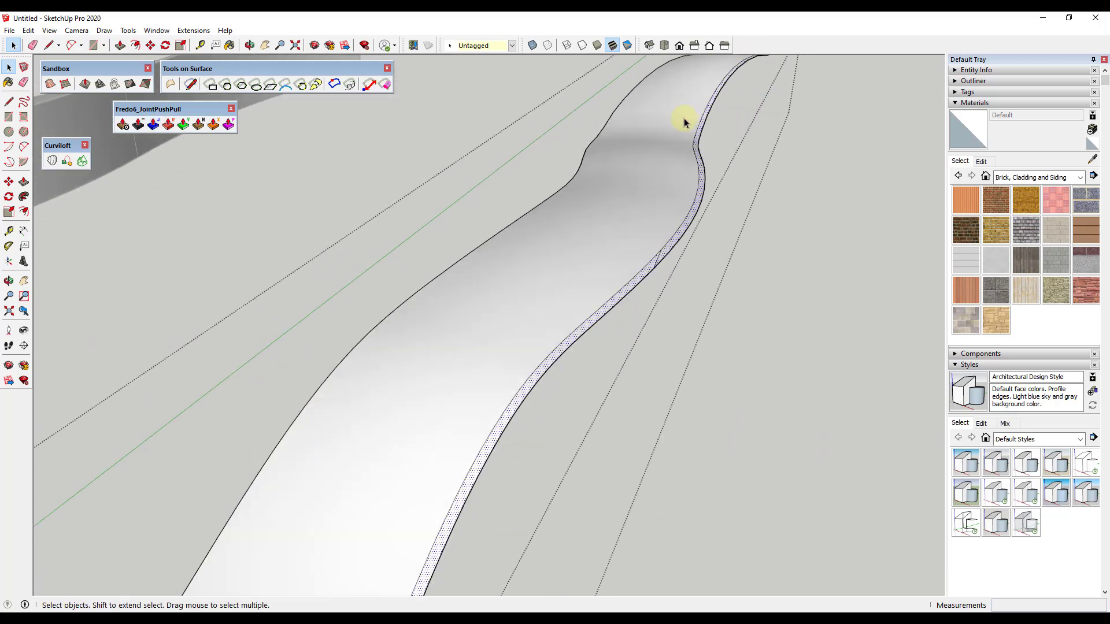
Step: Move the Tools on Surface and Sandbox toolsets clear of the Joint Push Pull options, and leave the tool
left_click(152, 126)
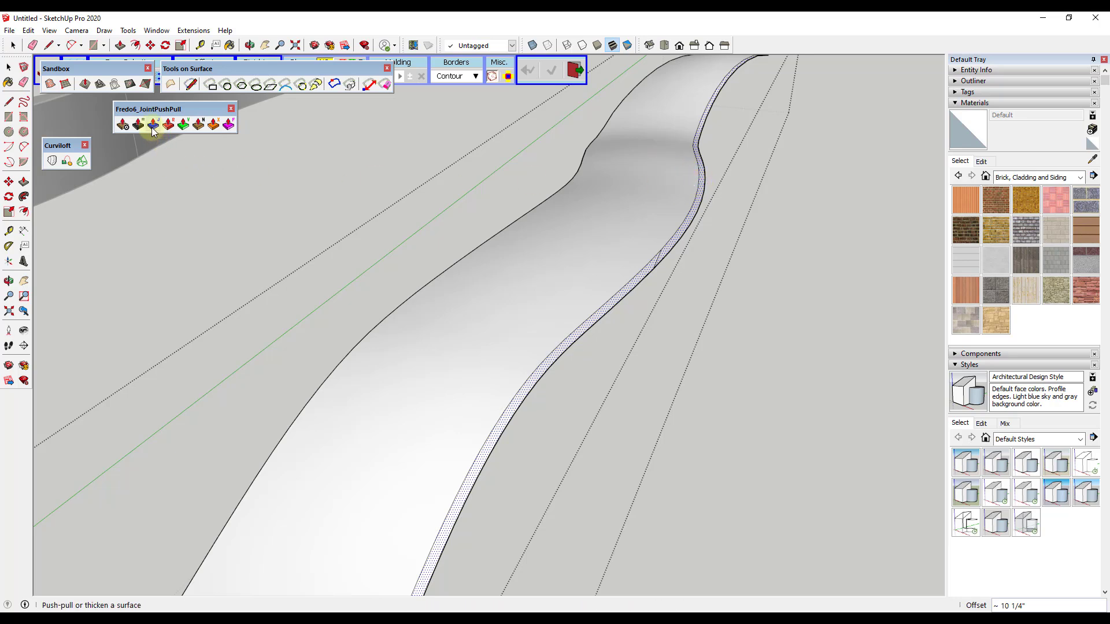
left_click_drag(211, 74, 159, 149)
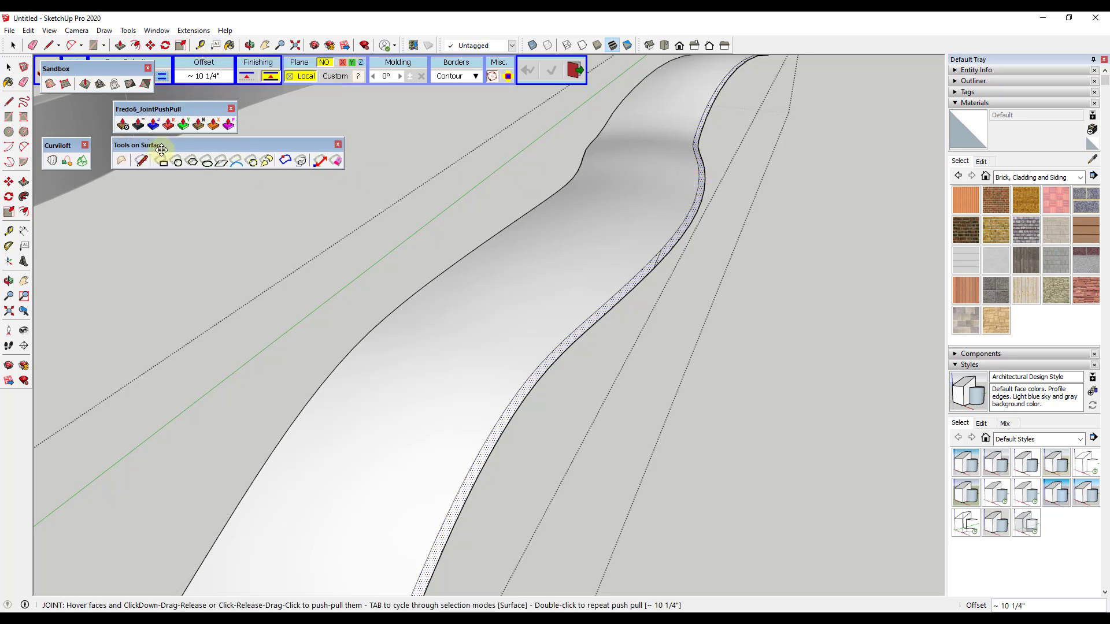
left_click_drag(93, 68, 91, 188)
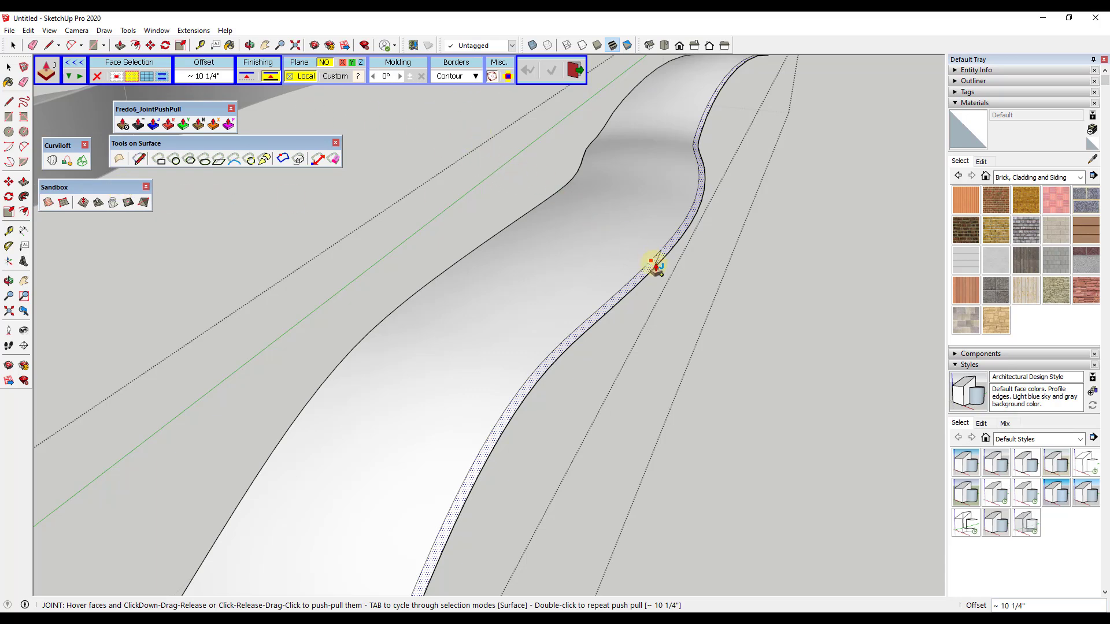
key("space")
Step: Reselect the border strip's faces and extrude them upward along the Z axis by about 10 5/16" with Vector Push Pull
scroll(706, 173, "down", 6)
scroll(663, 225, "up", 5)
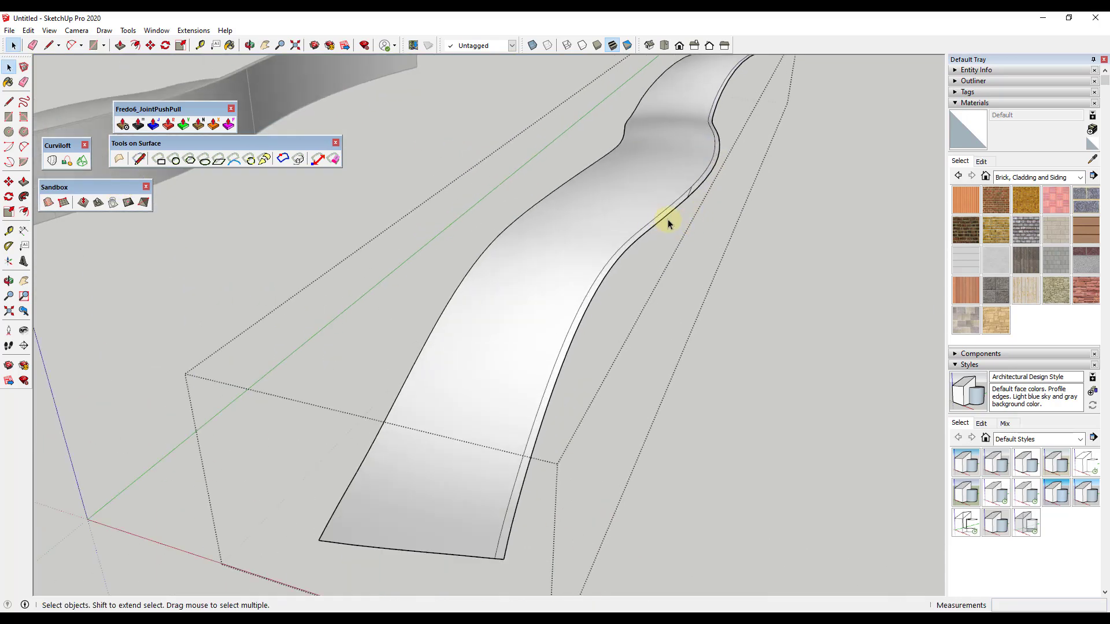
scroll(668, 219, "up", 3)
left_click(683, 189)
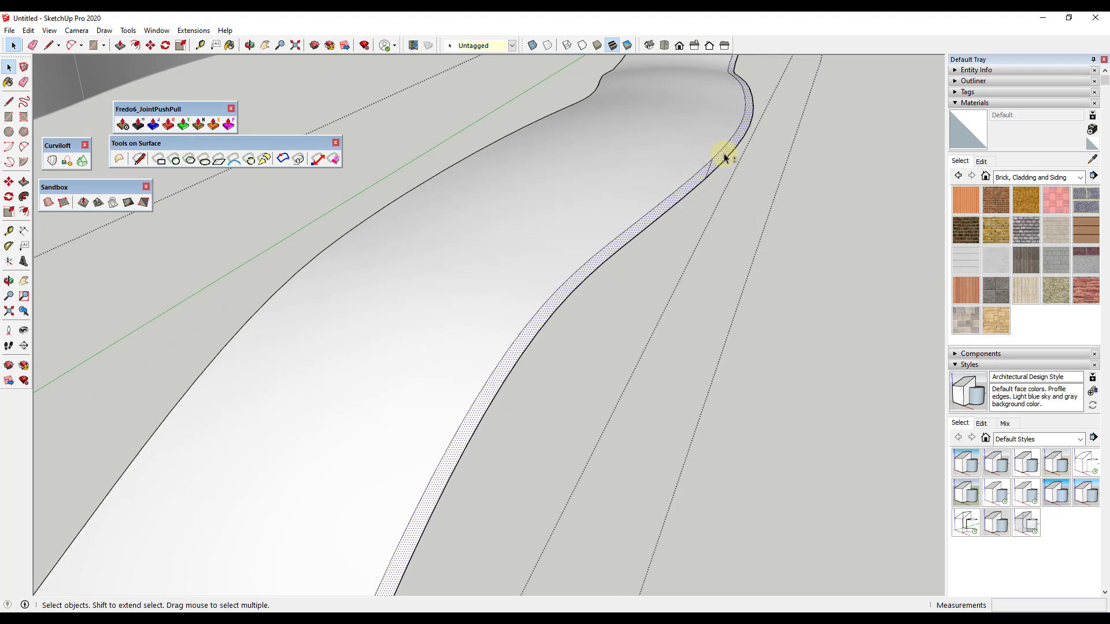
left_click(186, 124)
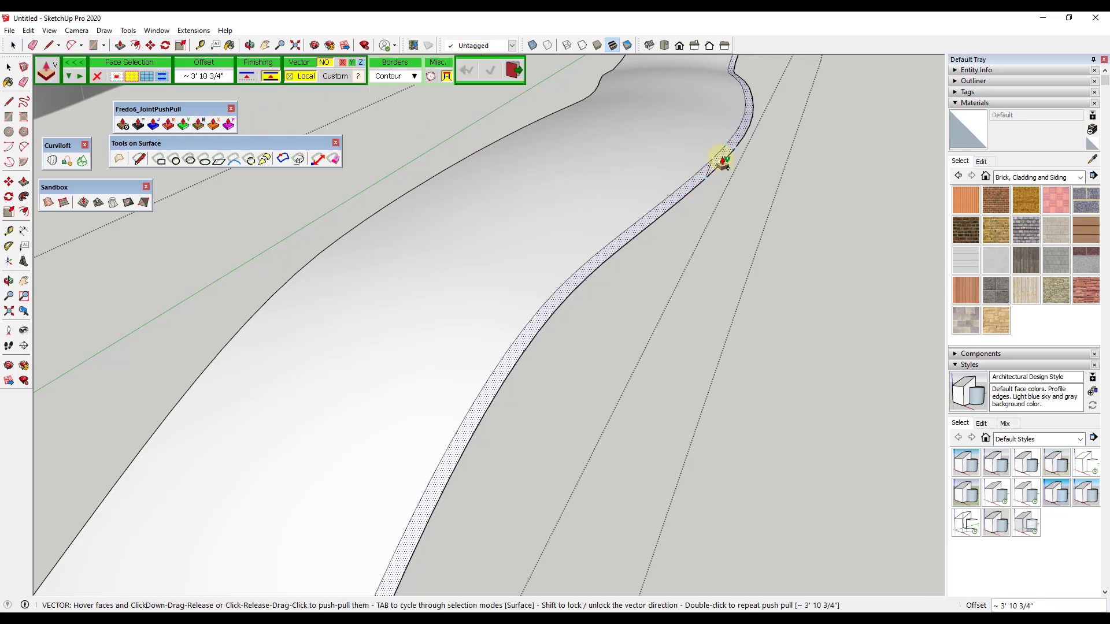
left_click(74, 62)
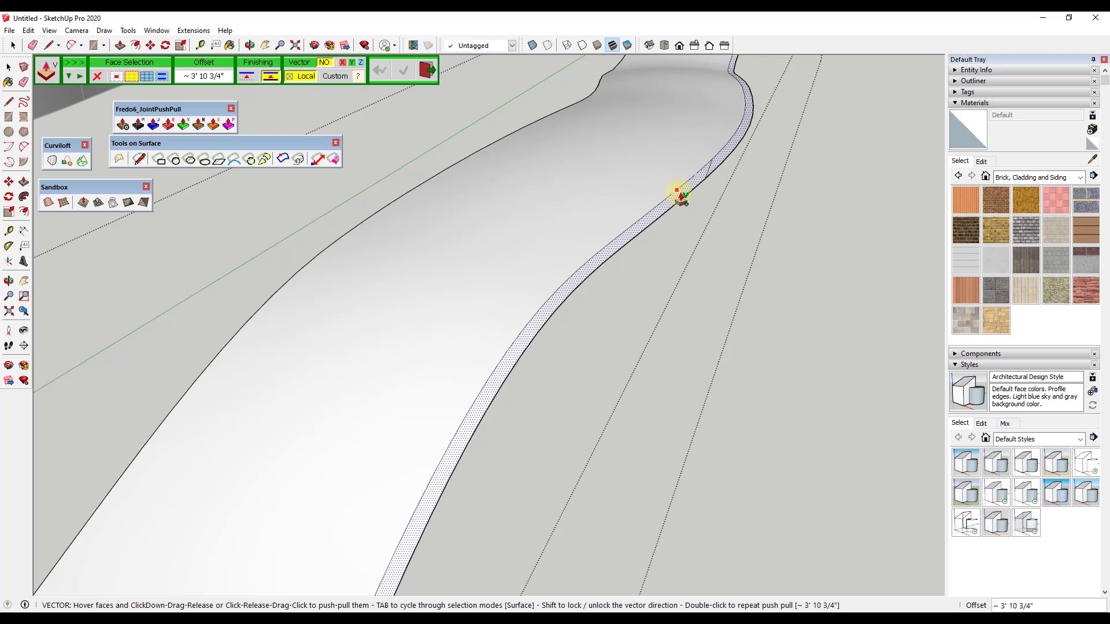
mouse_move(730, 155)
left_mouse_down()
mouse_move(733, 132)
mouse_move(735, 146)
left_mouse_up()
mouse_move(735, 146)
middle_mouse_down()
mouse_move(715, 136)
mouse_move(706, 109)
middle_mouse_up()
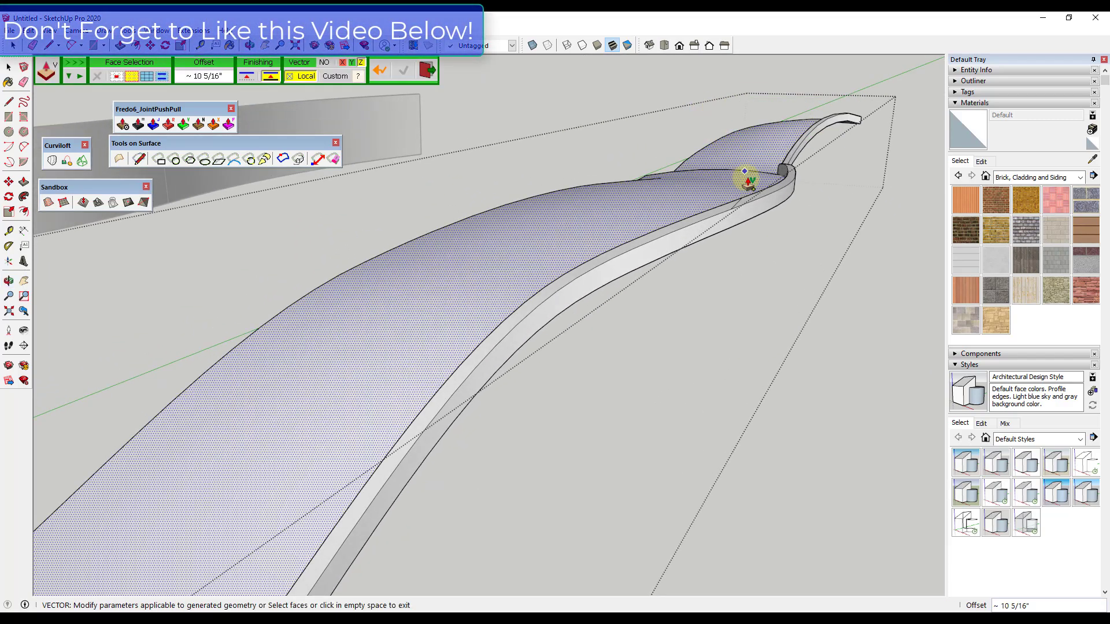
Step: Examine the raised border along the copied path from above and from underneath
mouse_move(738, 179)
middle_mouse_down()
mouse_move(575, 280)
mouse_move(577, 180)
mouse_move(597, 161)
mouse_move(664, 137)
mouse_move(683, 201)
mouse_move(670, 311)
mouse_move(696, 193)
middle_mouse_up()
scroll(656, 112, "down", 5)
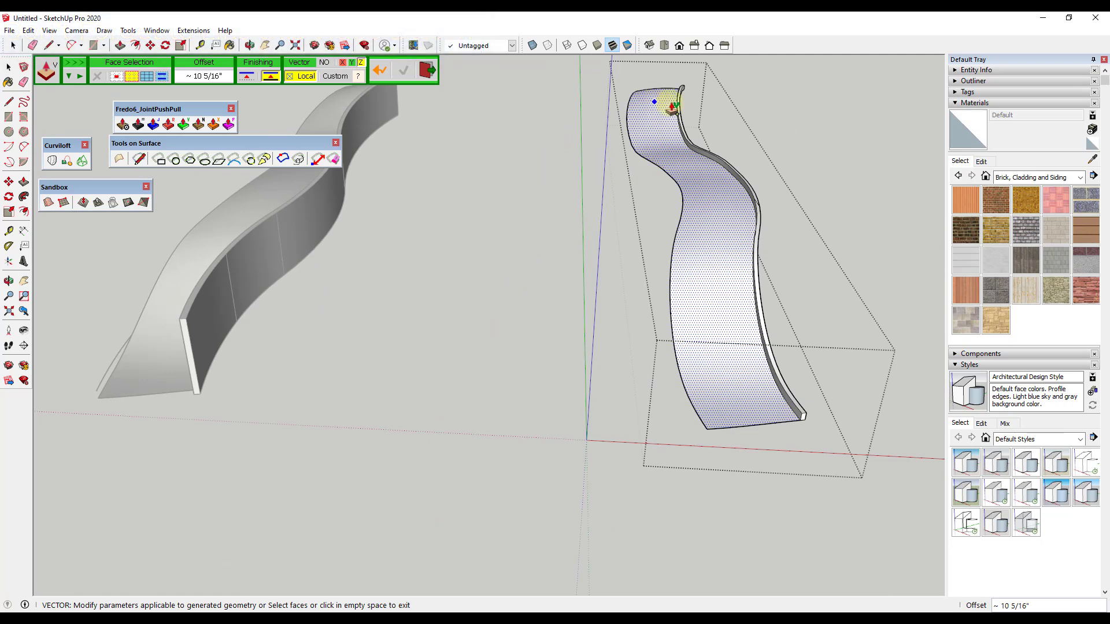
left_click(740, 186)
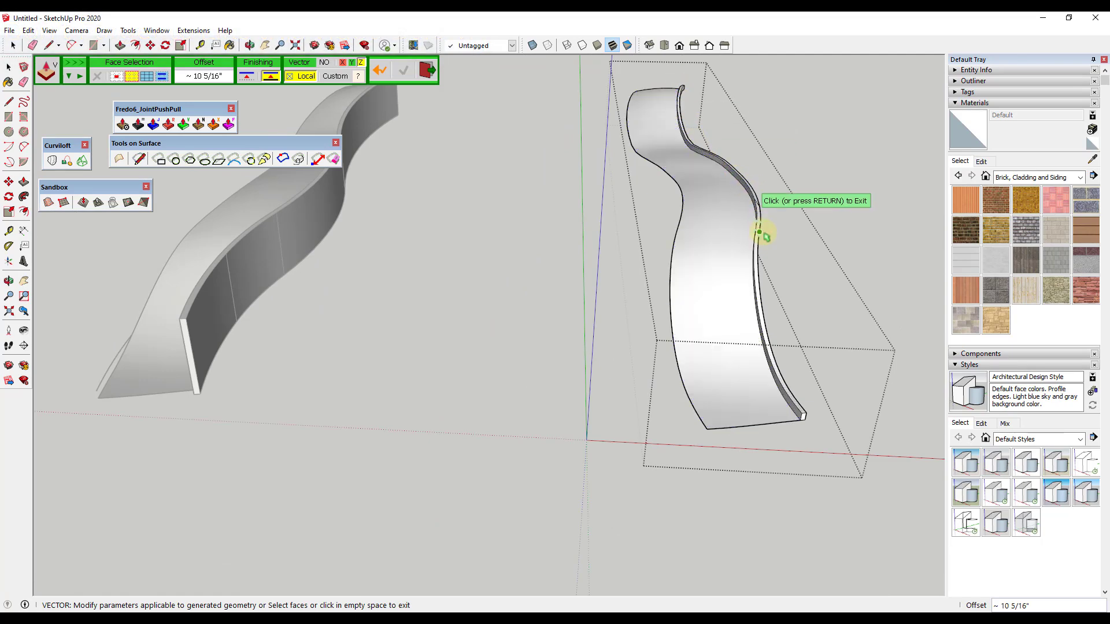
mouse_move(813, 456)
middle_mouse_down()
mouse_move(619, 292)
mouse_move(549, 218)
mouse_move(522, 166)
middle_mouse_up()
left_click(393, 150)
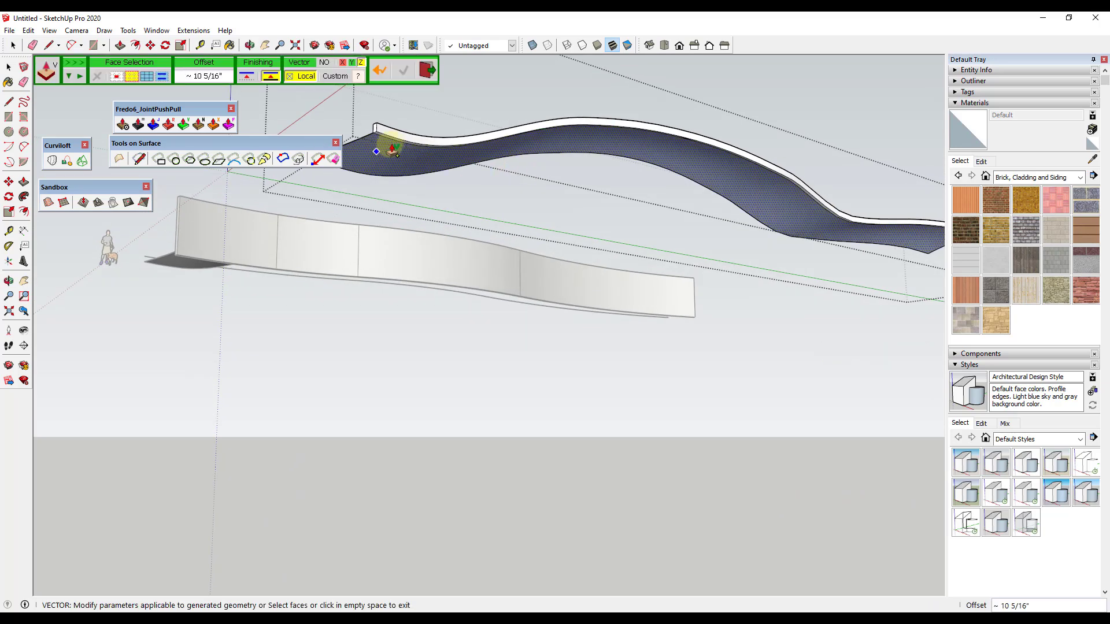
scroll(402, 147, "up", 3)
middle_click_drag(423, 144, 404, 144)
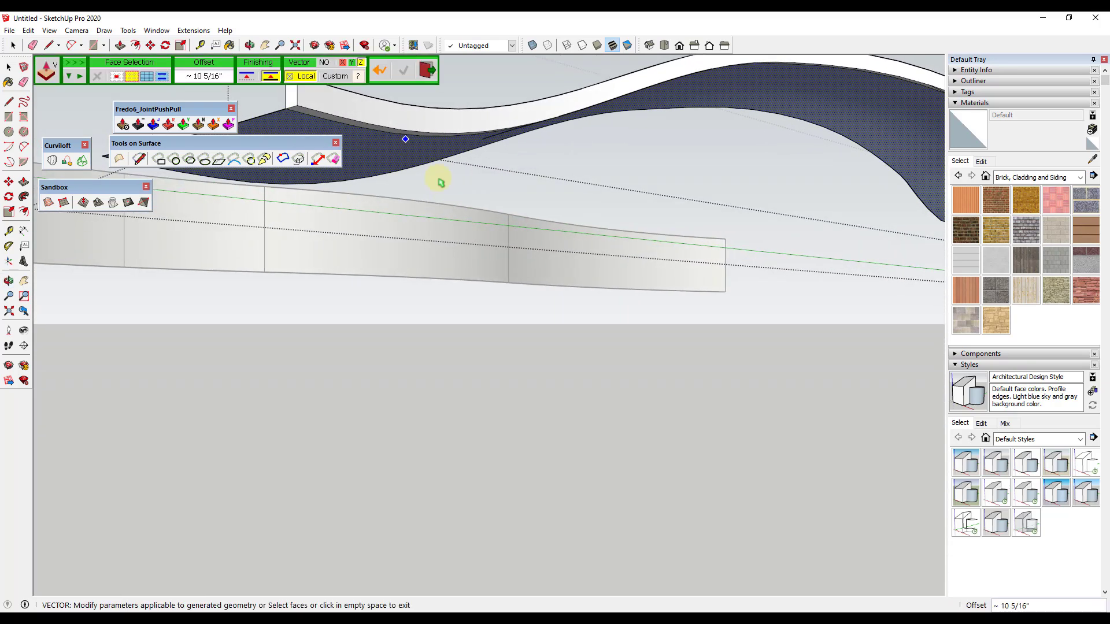
scroll(399, 196, "down", 5)
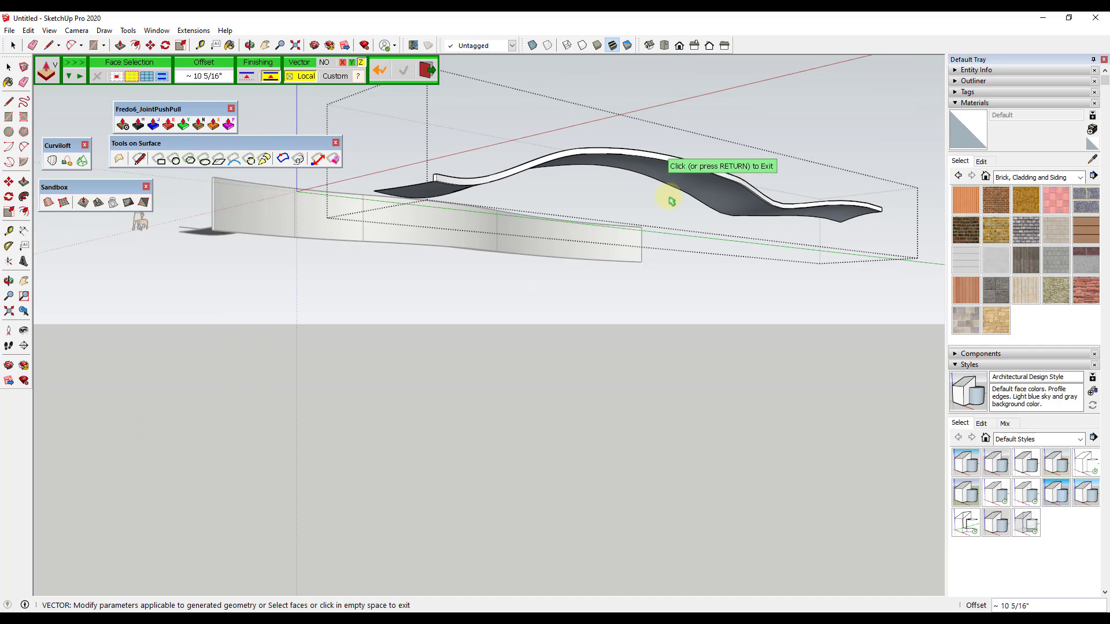
mouse_move(853, 229)
middle_mouse_down()
mouse_move(872, 231)
mouse_move(617, 218)
mouse_move(490, 191)
mouse_move(681, 81)
mouse_move(624, 104)
mouse_move(552, 181)
mouse_move(561, 222)
mouse_move(458, 225)
mouse_move(428, 203)
mouse_move(418, 166)
middle_mouse_up()
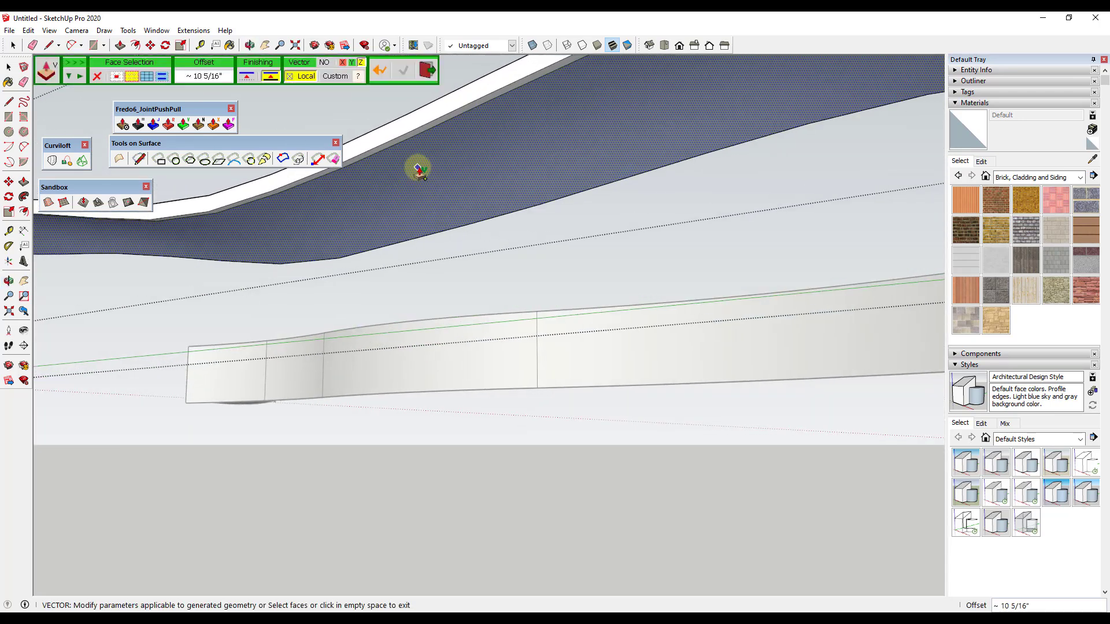
Step: Leave Vector Push Pull and examine the copied path's underside and raised border from below and from the front
key("space")
scroll(410, 135, "down", 5)
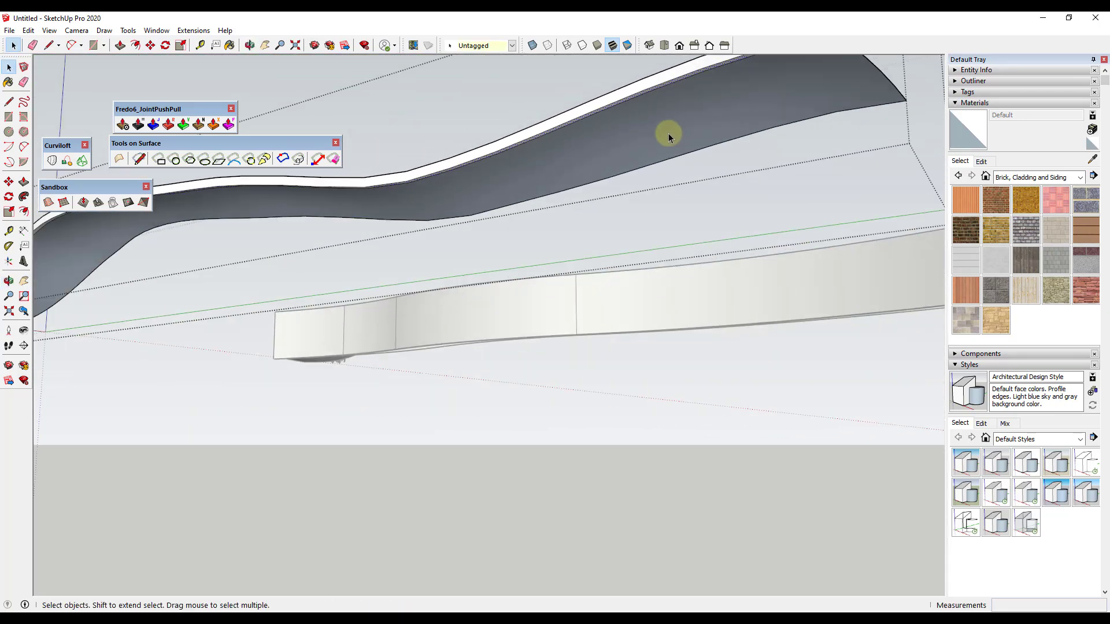
middle_click_drag(361, 164, 798, 114)
scroll(669, 149, "up", 6)
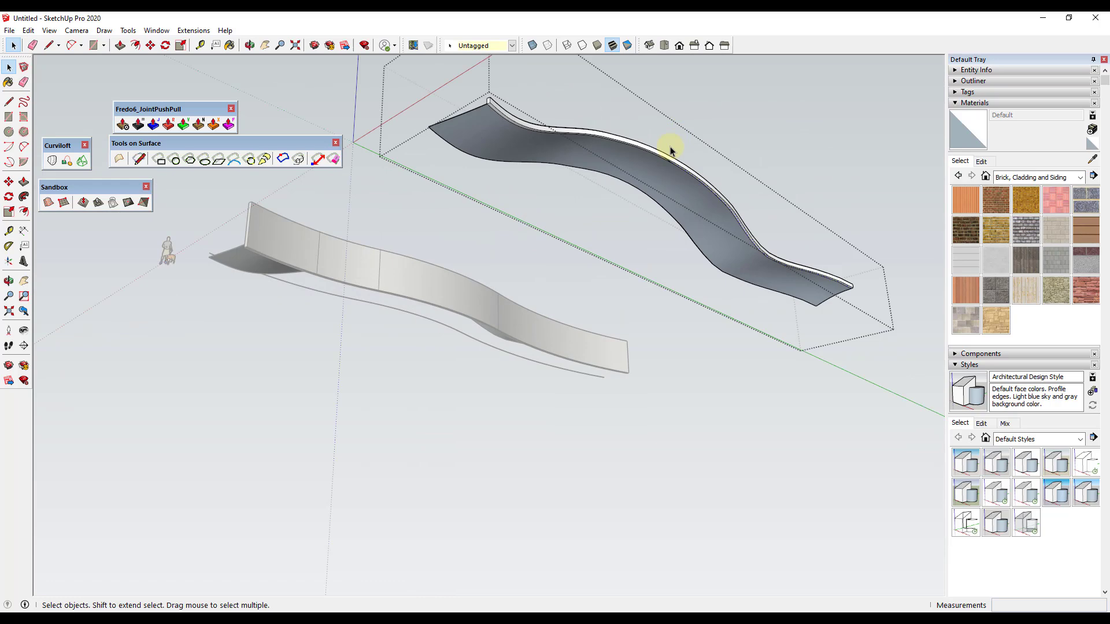
mouse_move(635, 172)
middle_mouse_down()
mouse_move(698, 158)
mouse_move(763, 119)
middle_mouse_up()
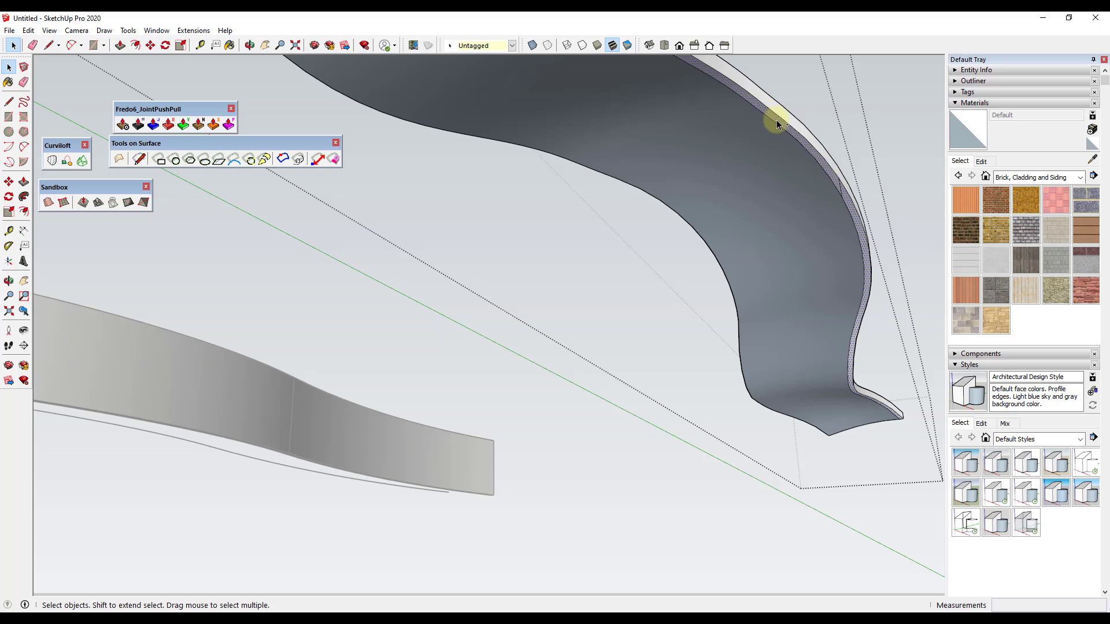
scroll(777, 124, "down", 6)
mouse_move(782, 185)
middle_mouse_down()
mouse_move(782, 173)
mouse_move(725, 327)
mouse_move(717, 323)
middle_mouse_up()
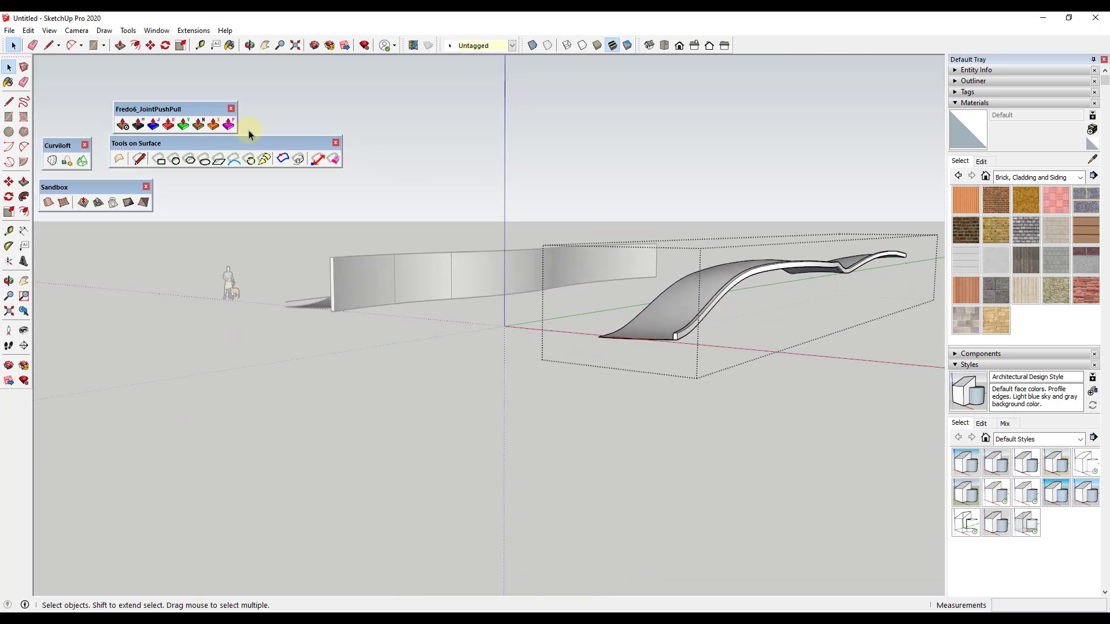
Step: Extrude the border's underside down along Z by about 6' 2 3/8" with Vector Push Pull, projecting the shape on a plane
left_click(185, 126)
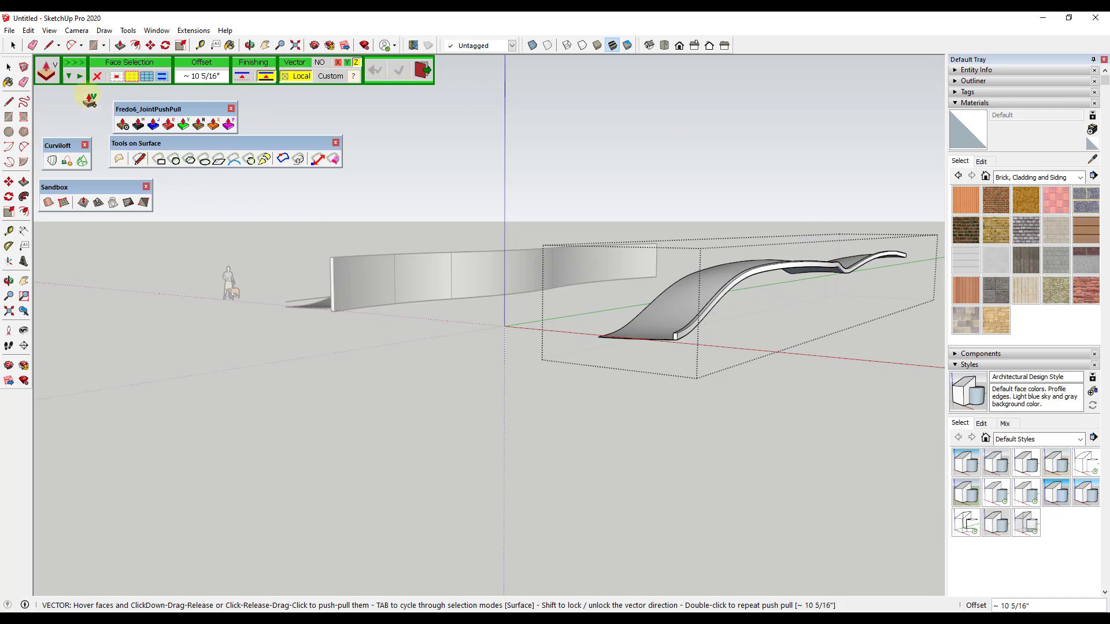
left_click(74, 68)
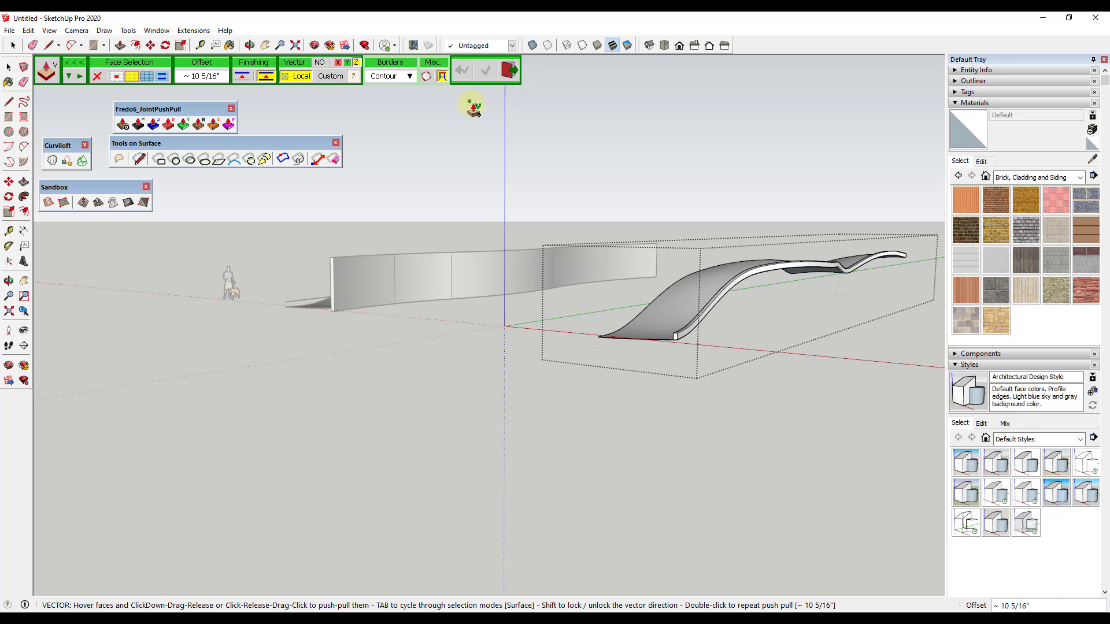
middle_click_drag(832, 291, 800, 218)
scroll(860, 276, "up", 6)
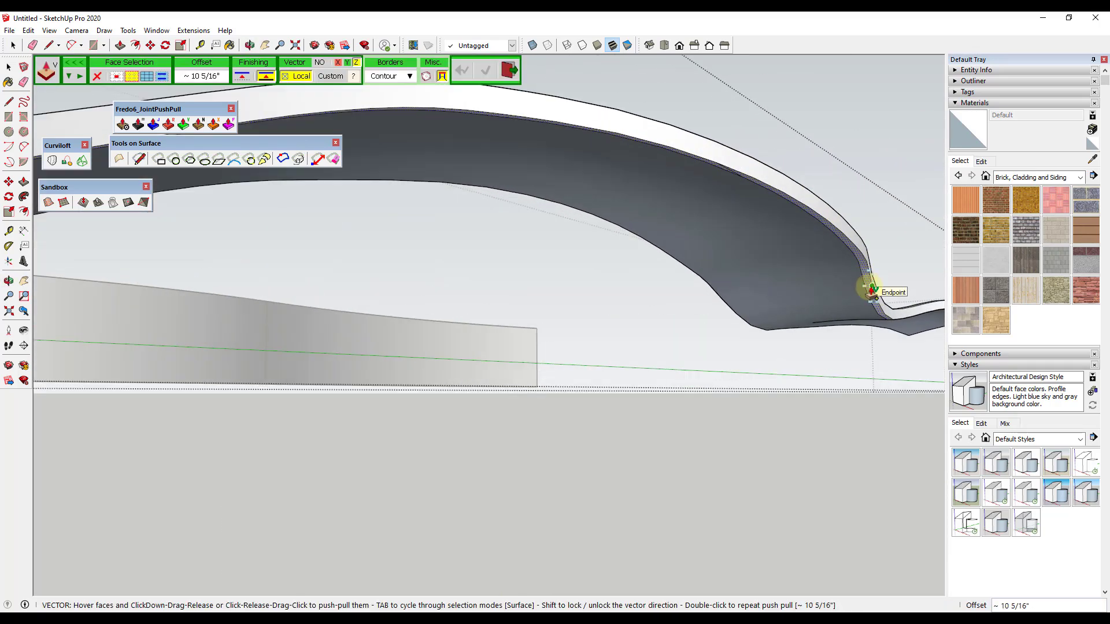
left_click(871, 288)
scroll(877, 316, "down", 5)
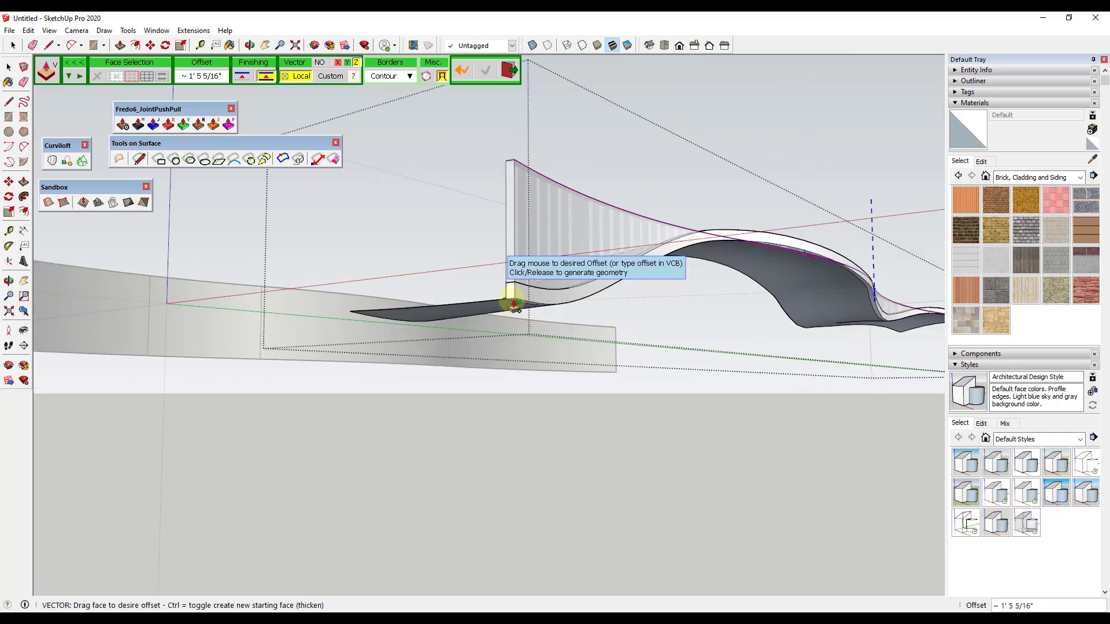
middle_click_drag(515, 295, 637, 379)
scroll(694, 373, "down", 5)
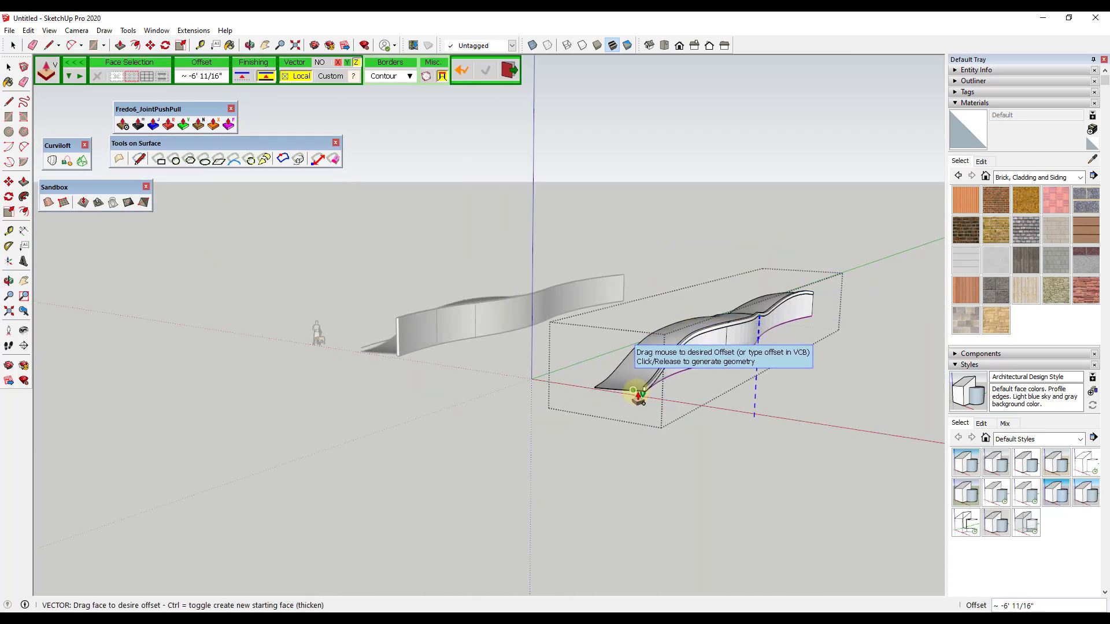
scroll(645, 394, "up", 8)
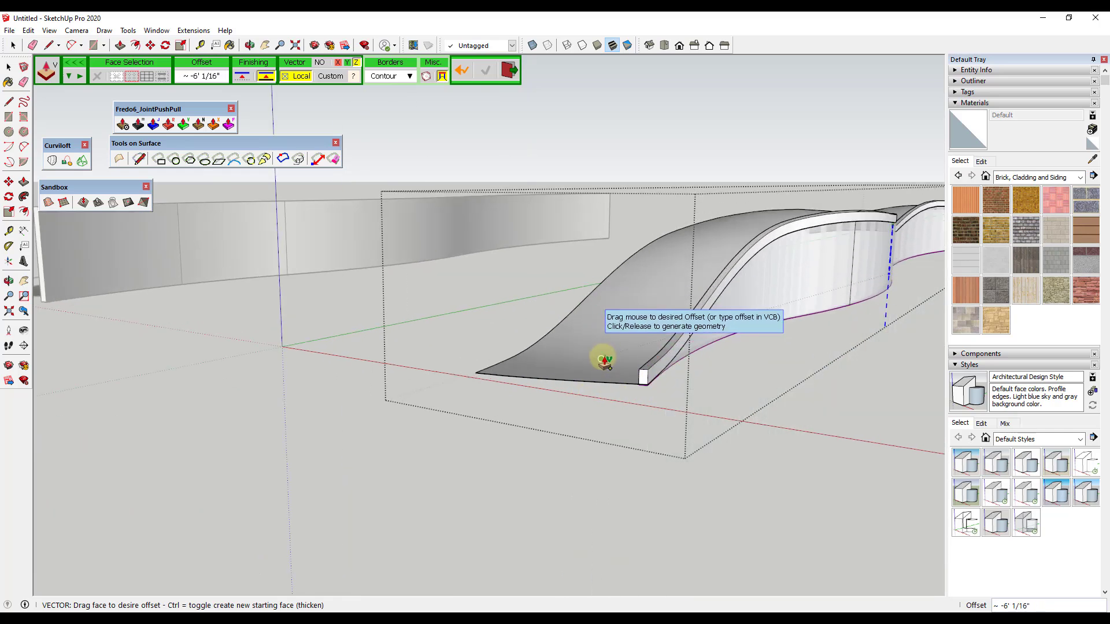
left_click(481, 378)
scroll(453, 322, "down", 3)
middle_click_drag(453, 322, 710, 156)
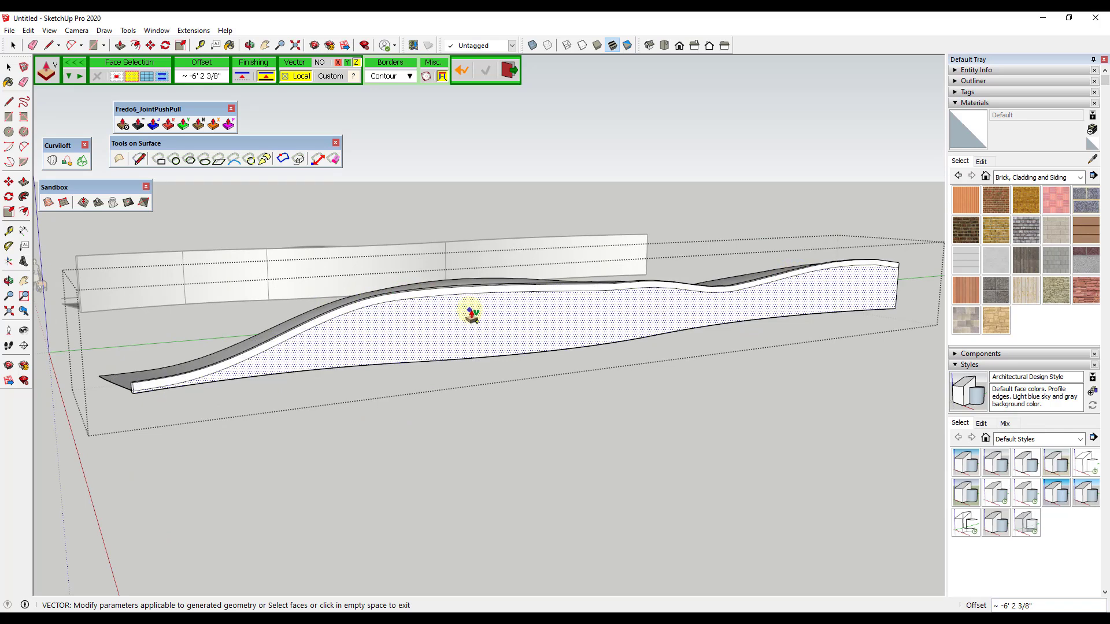
middle_click_drag(850, 314, 668, 373)
key("space")
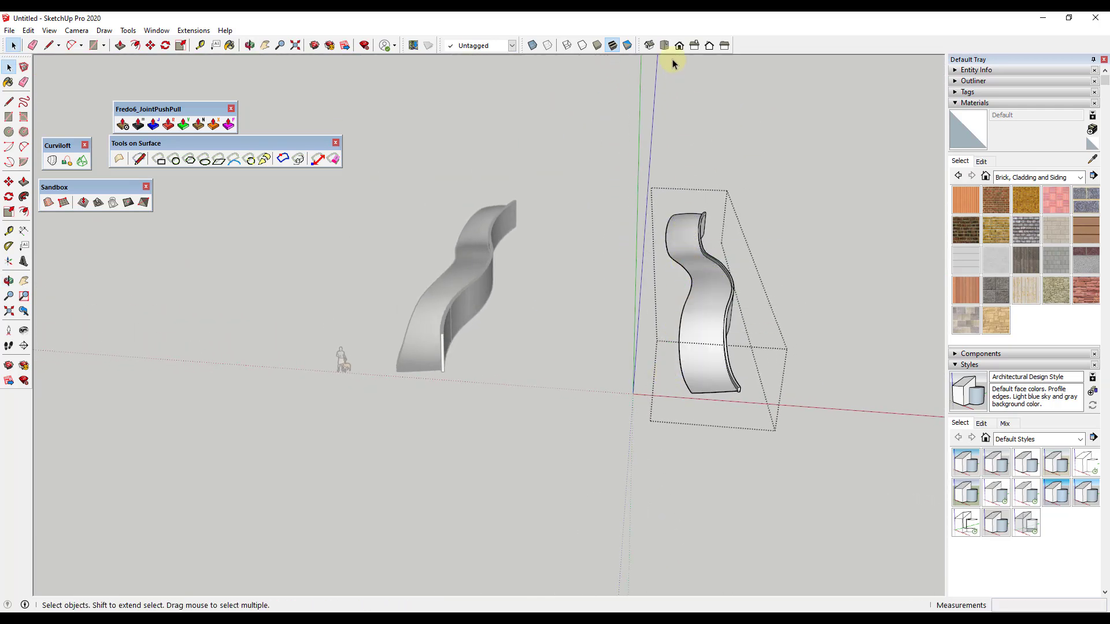
Step: Add a matching border strip along the path's opposite long edge and close the gap in it with a line
left_click(665, 46)
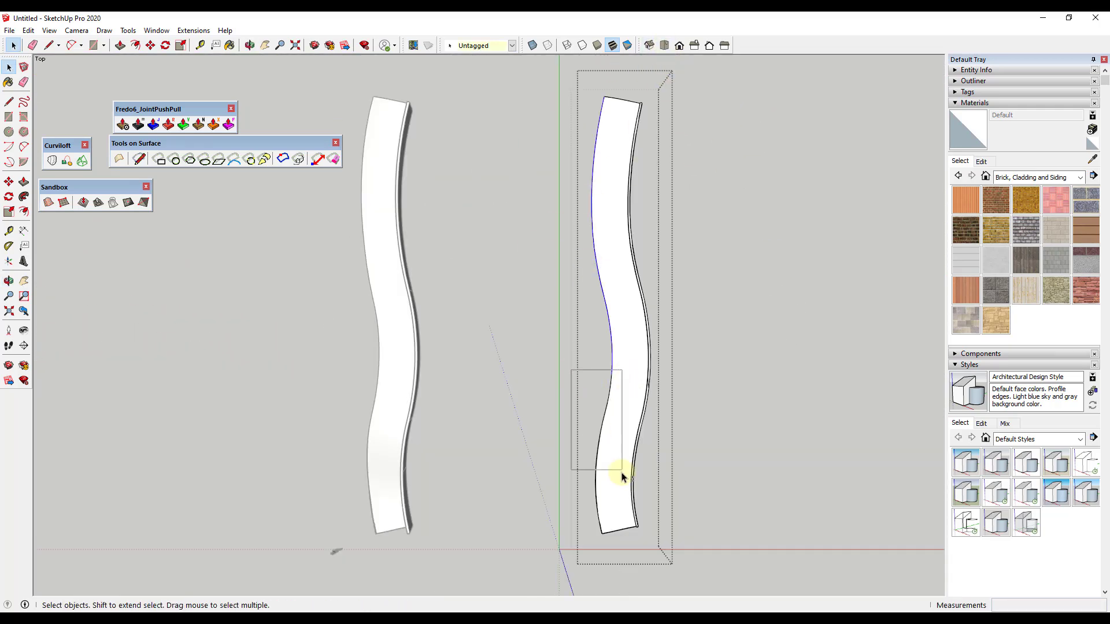
middle_click_drag(613, 556, 587, 339)
scroll(587, 346, "up", 5)
key("l")
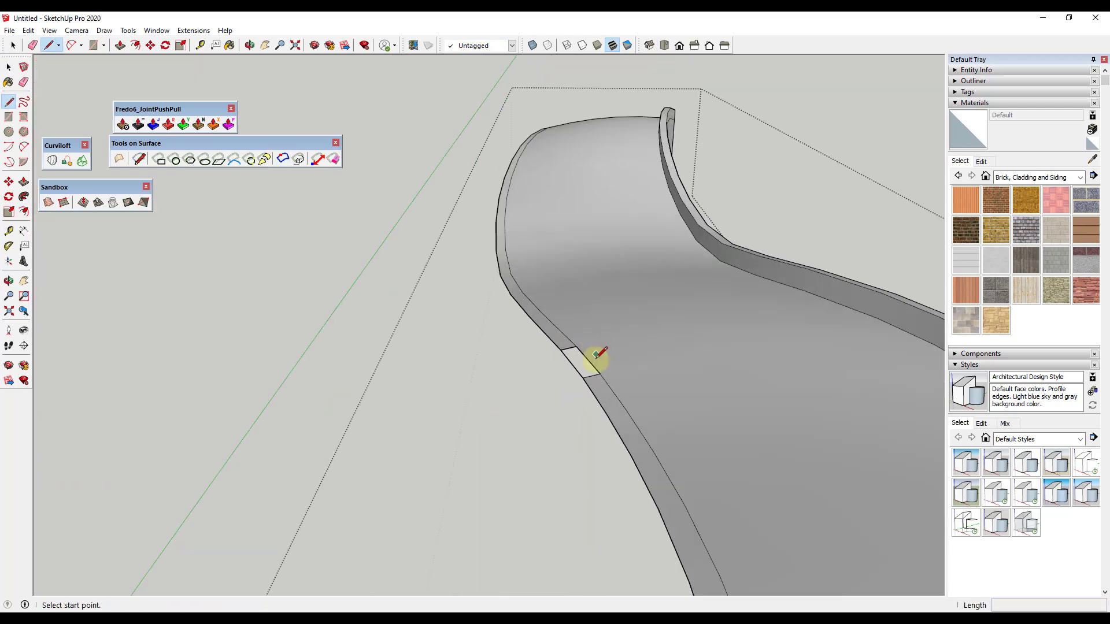
left_click(584, 343)
scroll(595, 370, "down", 5)
Step: Measure the raised border's height and extrude the opposite strip upward 10" along Z with Vector Push Pull, without plane projection
key("t")
left_click(805, 384)
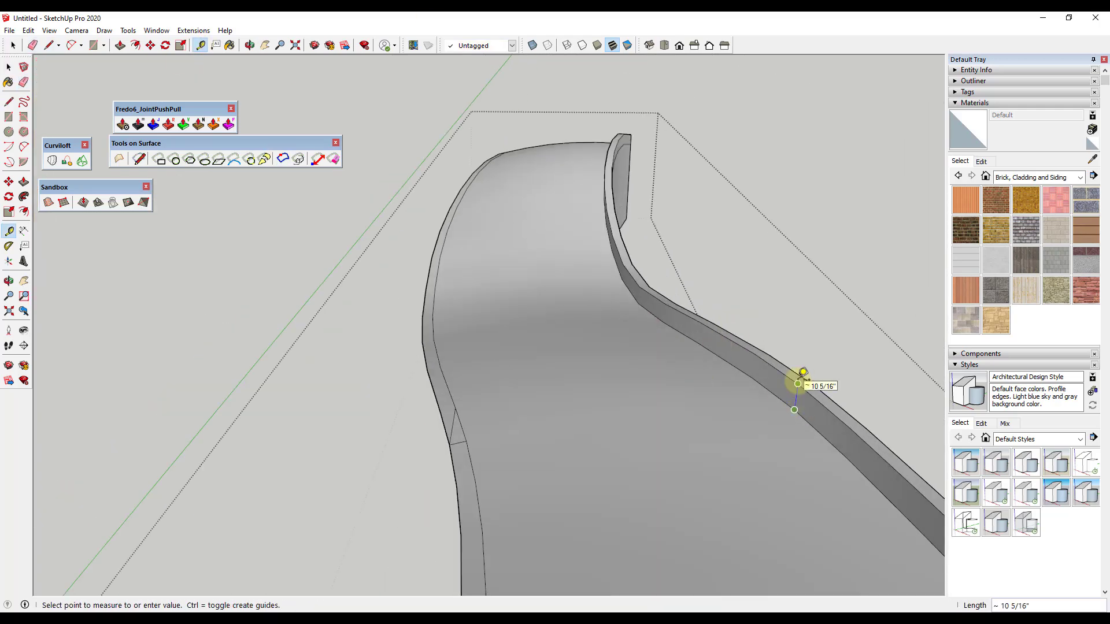
scroll(578, 384, "up", 4)
key("space")
left_click(576, 386)
middle_click_drag(595, 421, 372, 168)
left_click(183, 123)
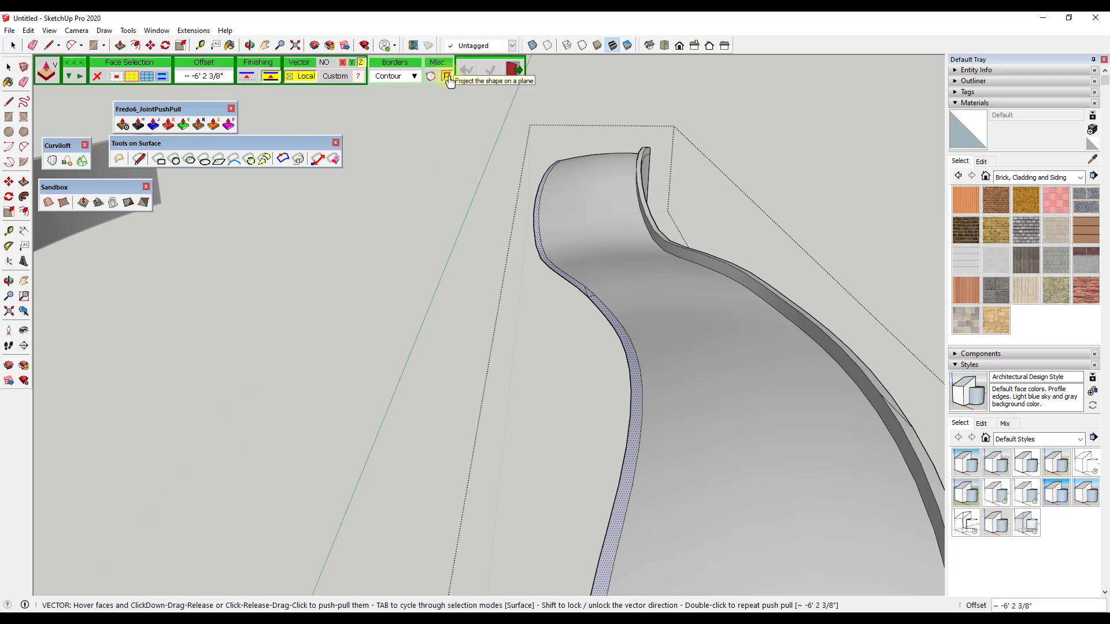
left_click(563, 280)
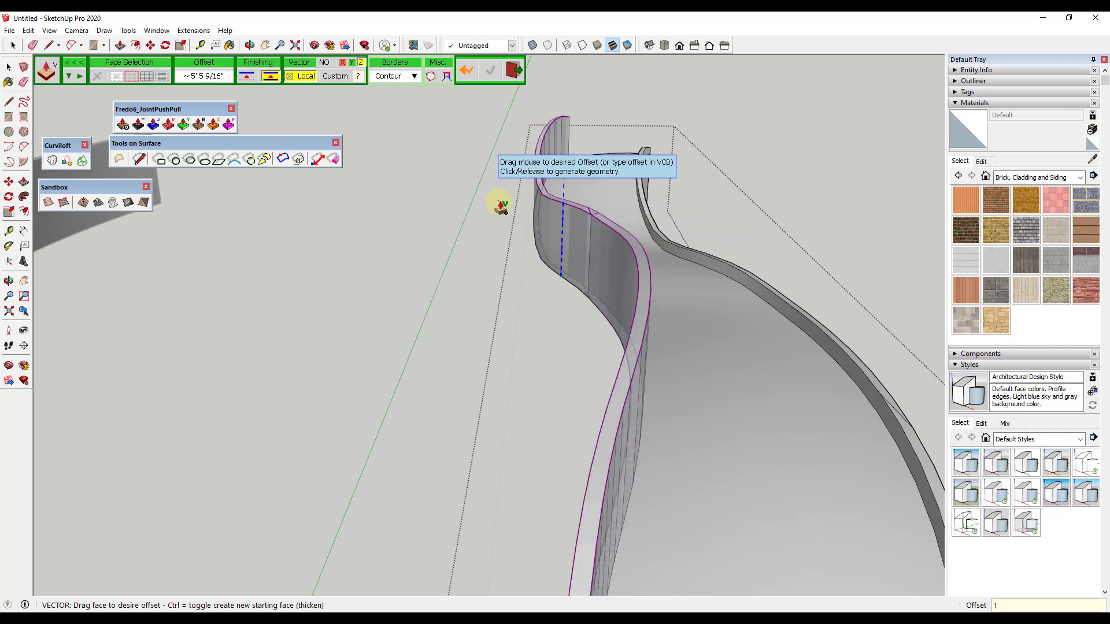
key("Return")
middle_click_drag(540, 421, 620, 134)
key("space")
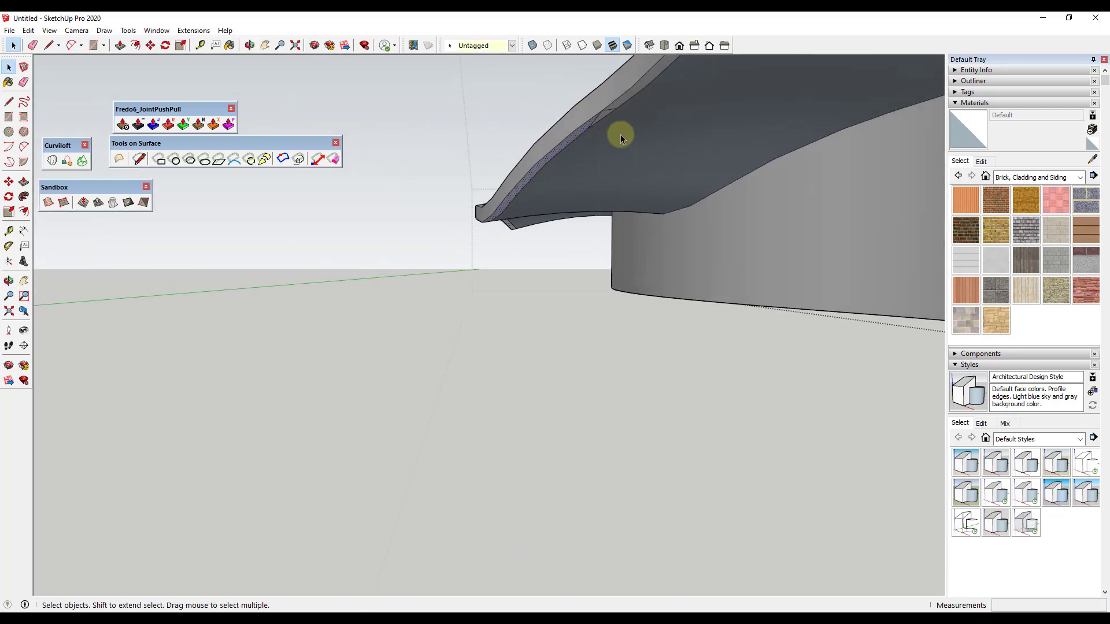
Step: Extrude the opposite strip's underside down to the first wall's base with Vector Push Pull, projecting the shape on a plane
scroll(621, 100, "down", 8)
mouse_move(624, 156)
middle_mouse_down()
mouse_move(668, 137)
mouse_move(677, 245)
mouse_move(741, 168)
mouse_move(641, 199)
middle_mouse_up()
left_click(184, 124)
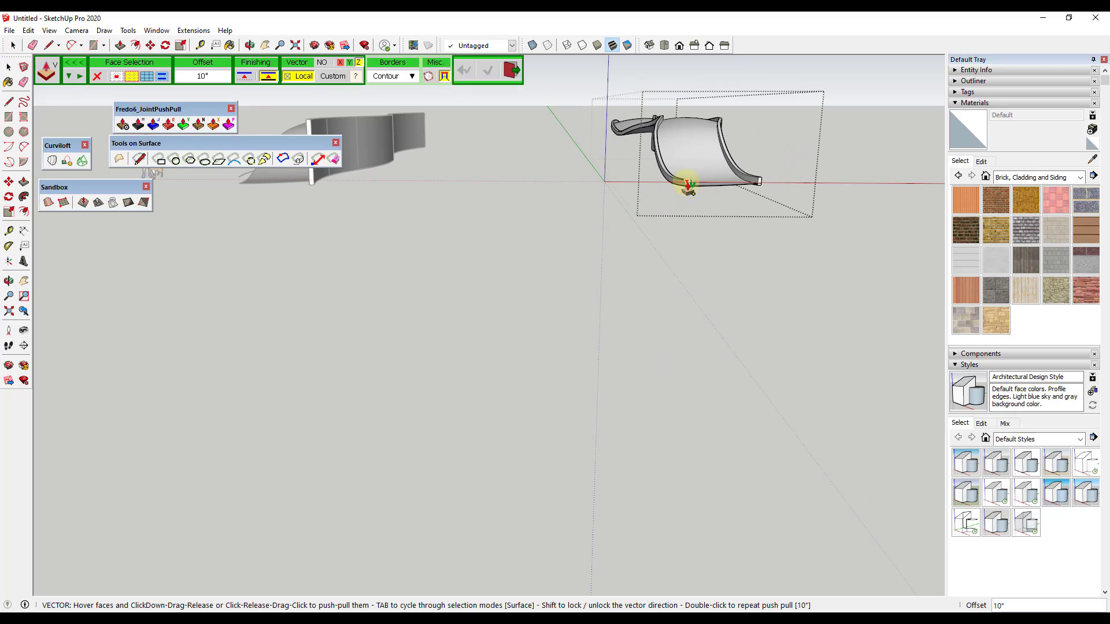
scroll(688, 188, "up", 5)
mouse_move(687, 188)
middle_mouse_down()
mouse_move(929, 137)
mouse_move(636, 142)
mouse_move(682, 155)
mouse_move(572, 91)
mouse_move(817, 287)
mouse_move(477, 299)
mouse_move(483, 347)
middle_mouse_up()
scroll(636, 156, "up", 3)
scroll(572, 91, "down", 5)
scroll(483, 347, "up", 5)
left_click(483, 342)
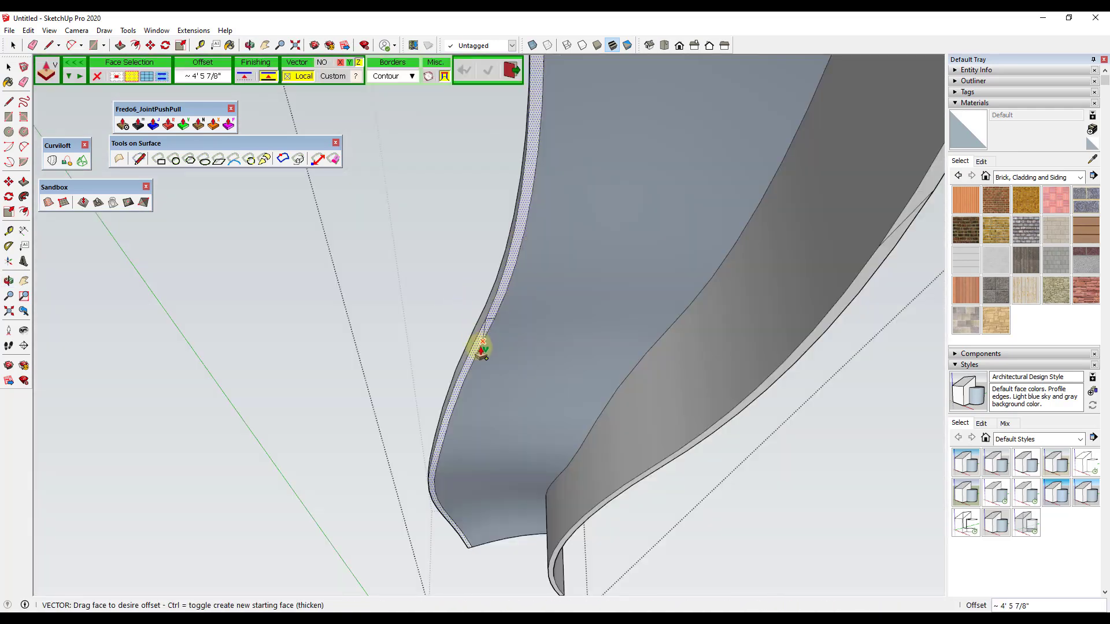
left_click(619, 488)
scroll(619, 488, "down", 5)
middle_click_drag(618, 487, 764, 490)
scroll(656, 340, "down", 3)
key("space")
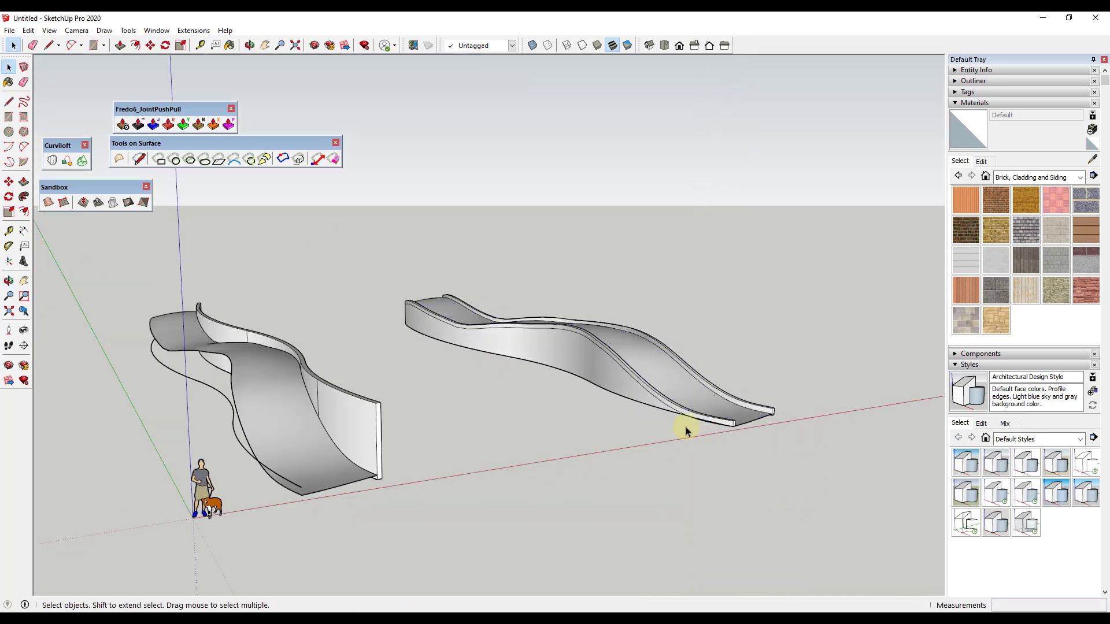
Step: Open the walled path's group and paint its walking surface with Asphalt Stamped Brick from the Landscaping, Fencing and Vegetation materials
scroll(565, 377, "up", 3)
left_click(580, 354)
middle_click_drag(580, 355, 707, 310)
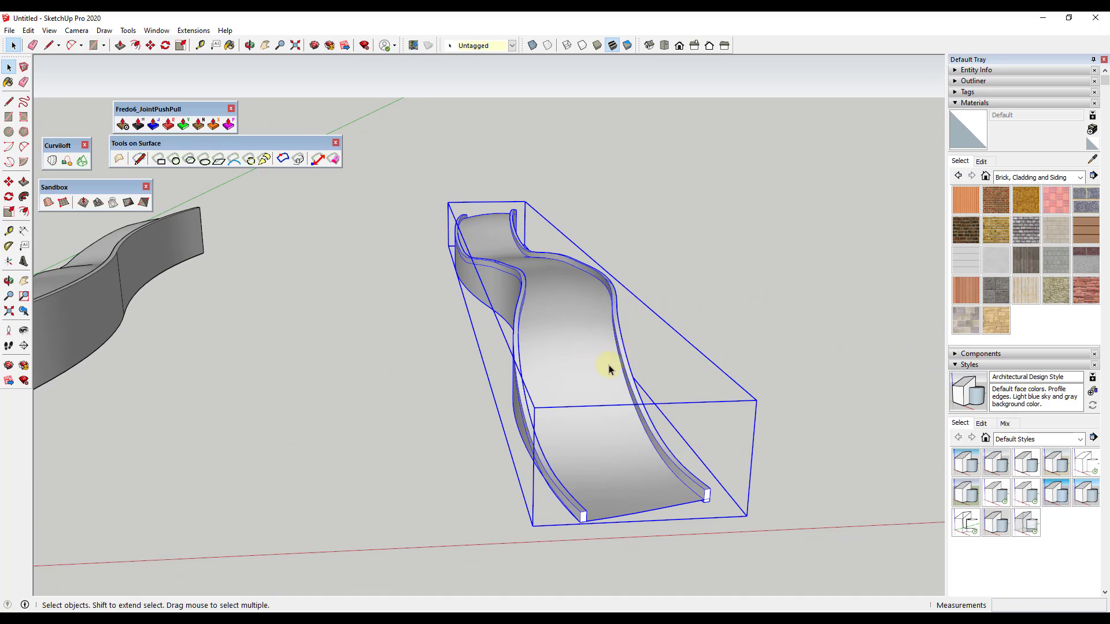
middle_click_drag(610, 341, 640, 346)
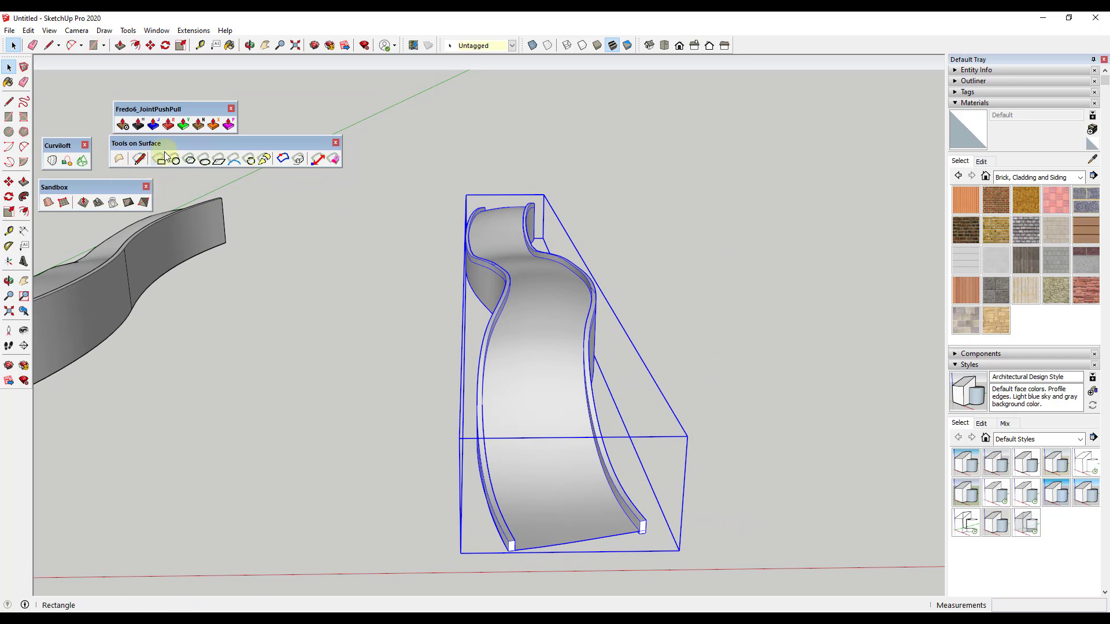
left_click_drag(223, 144, 225, 147)
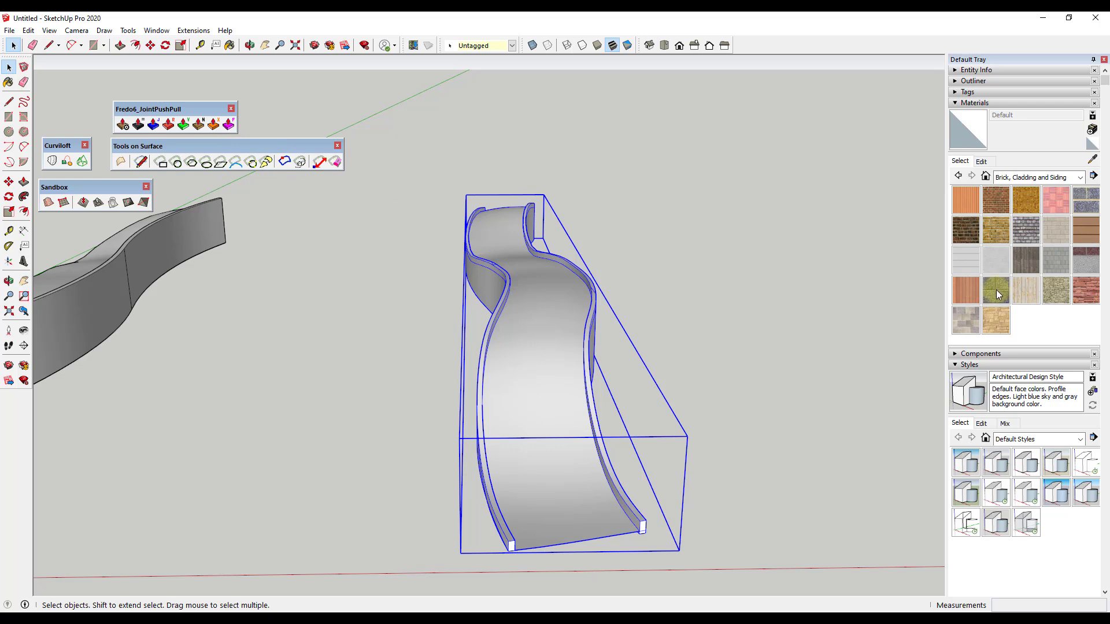
double_click(532, 306)
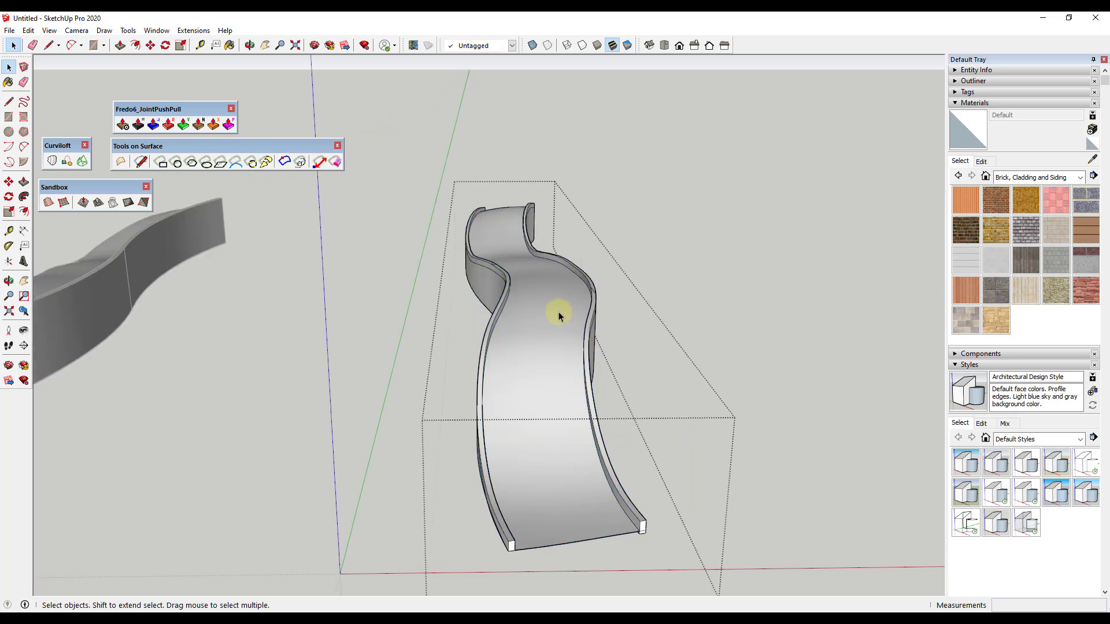
left_click(1016, 179)
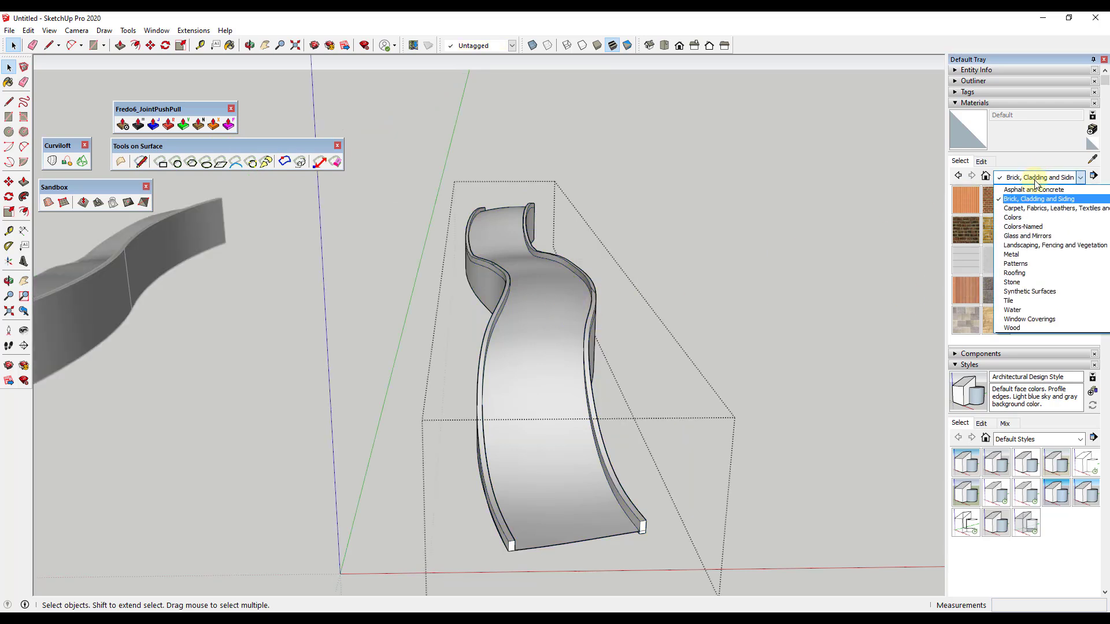
left_click(1045, 245)
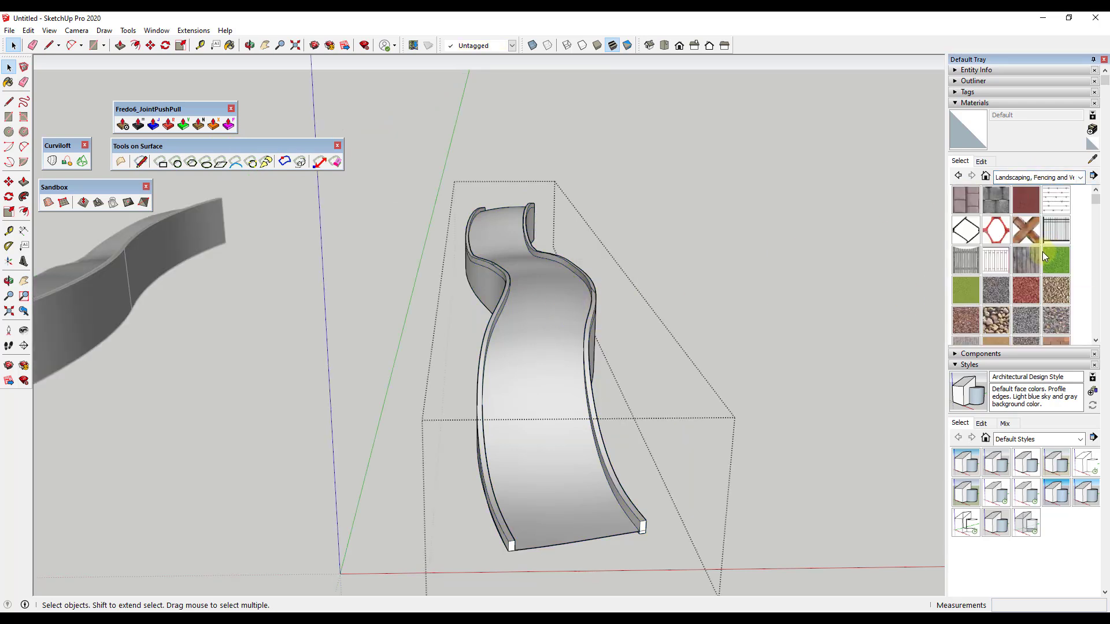
left_click(962, 199)
left_click(553, 300)
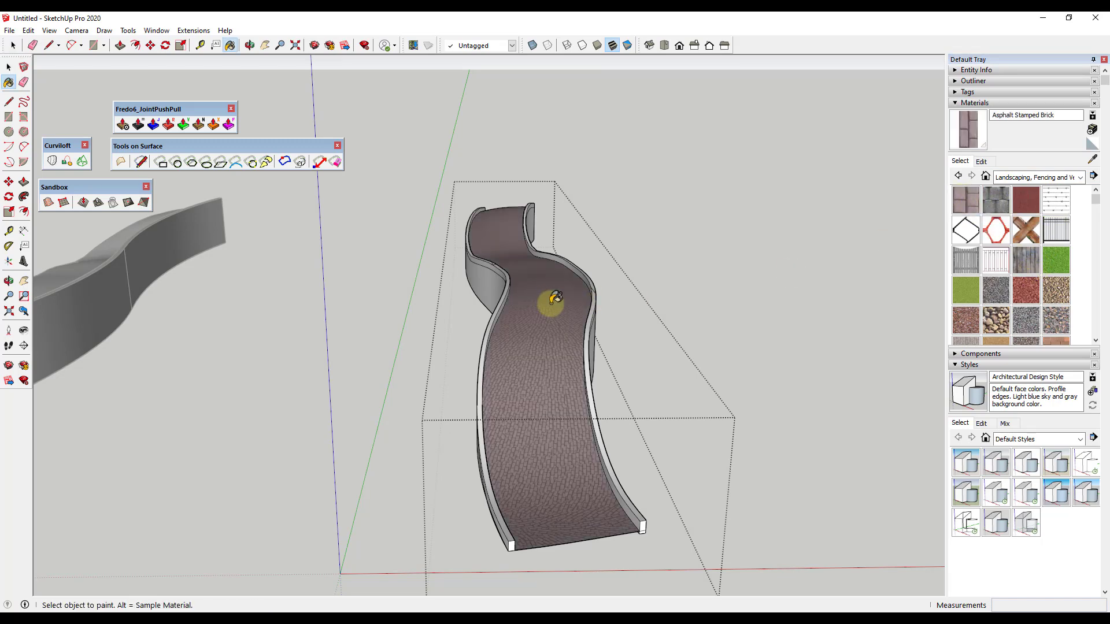
Step: Examine the brick pattern's direction and continuity along the curved path surface, up close and from farther away
middle_click_drag(552, 298, 564, 421)
scroll(555, 370, "up", 6)
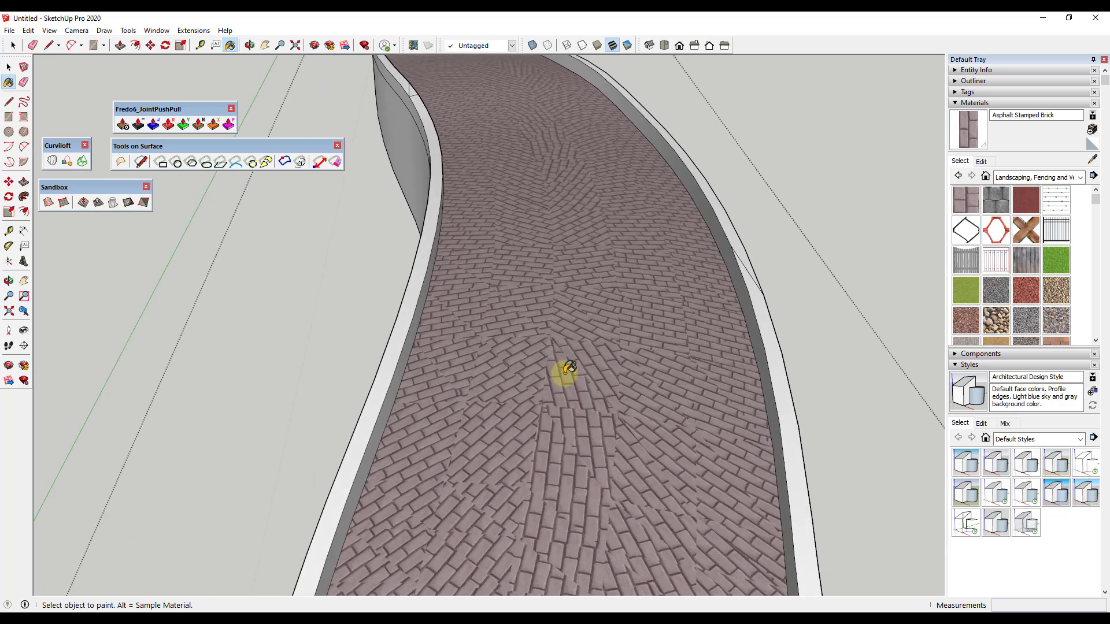
key("space")
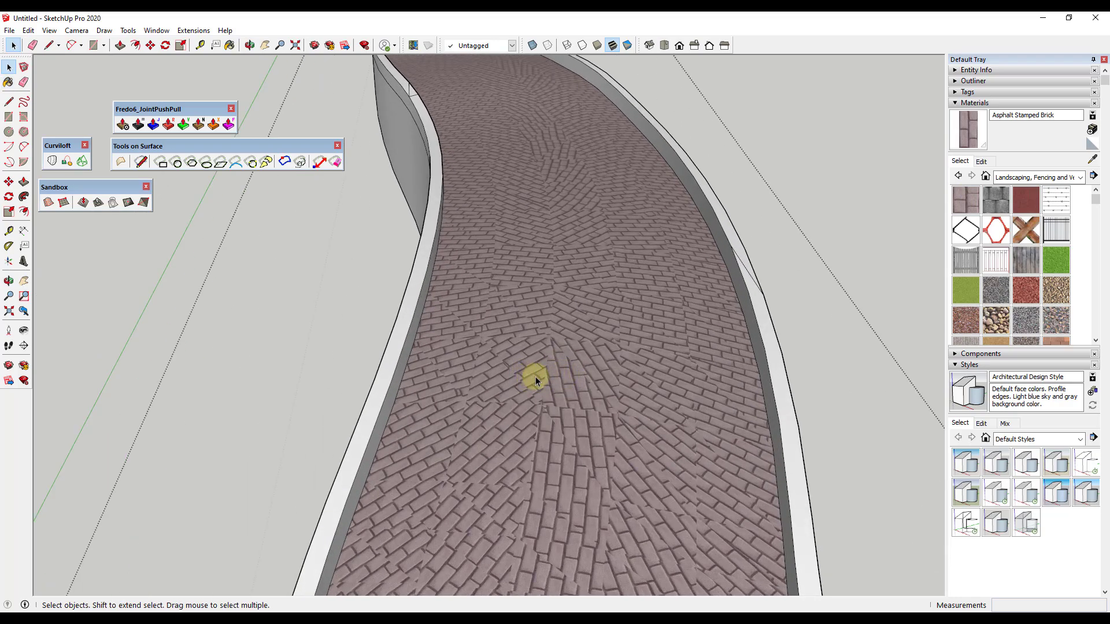
scroll(574, 369, "down", 6)
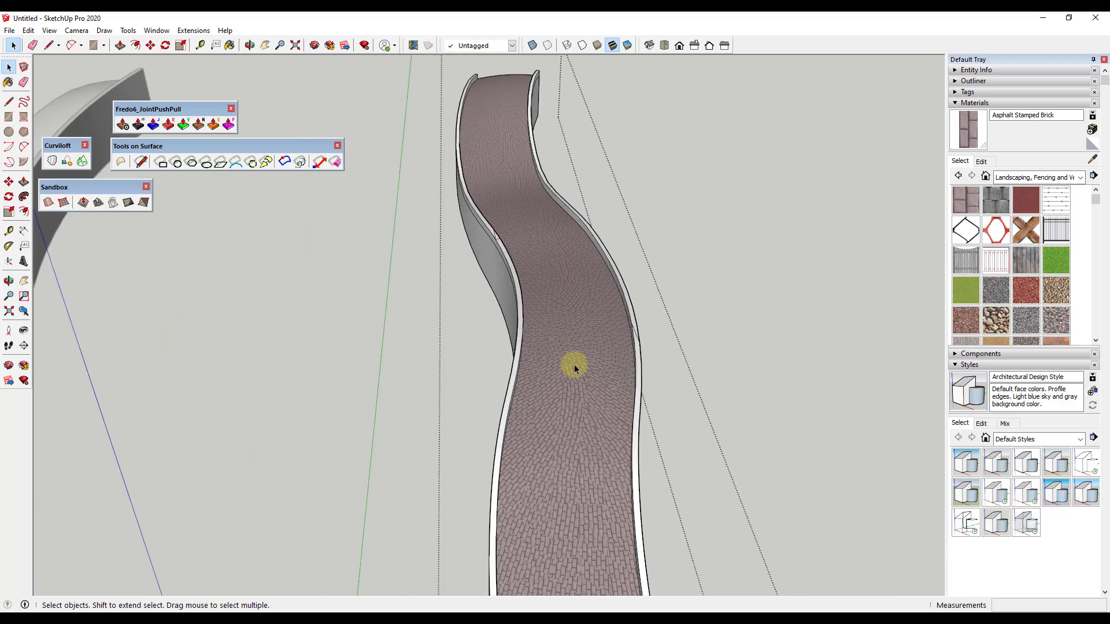
scroll(581, 376, "up", 5)
scroll(584, 379, "up", 3)
Step: Select the textured path surface and display the Fredo6 Tools toolset
left_click(578, 334)
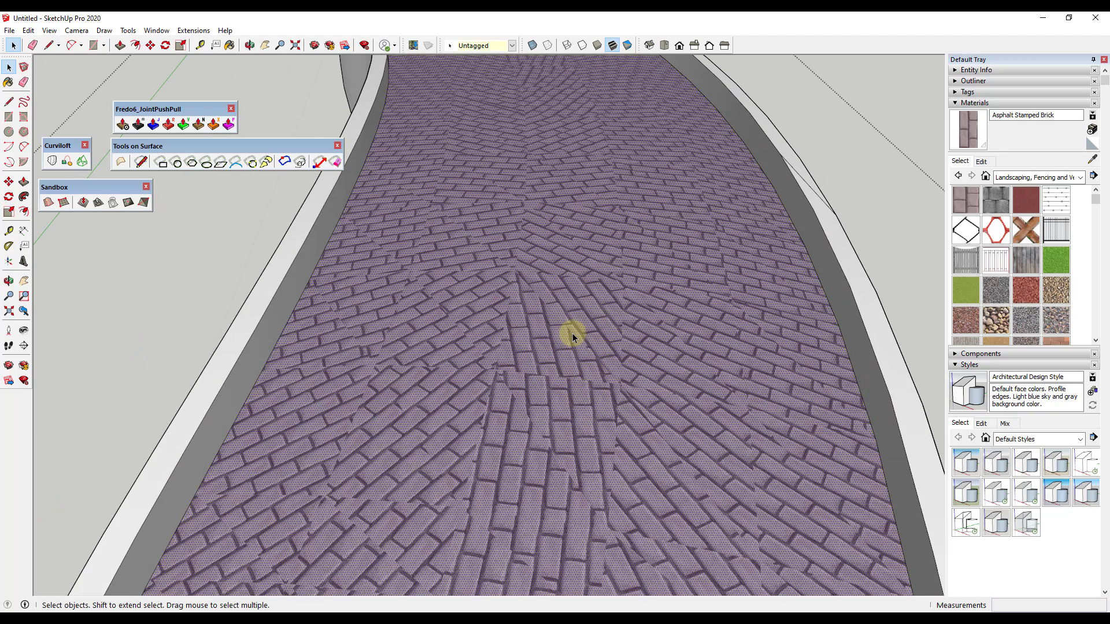
scroll(580, 331, "down", 4)
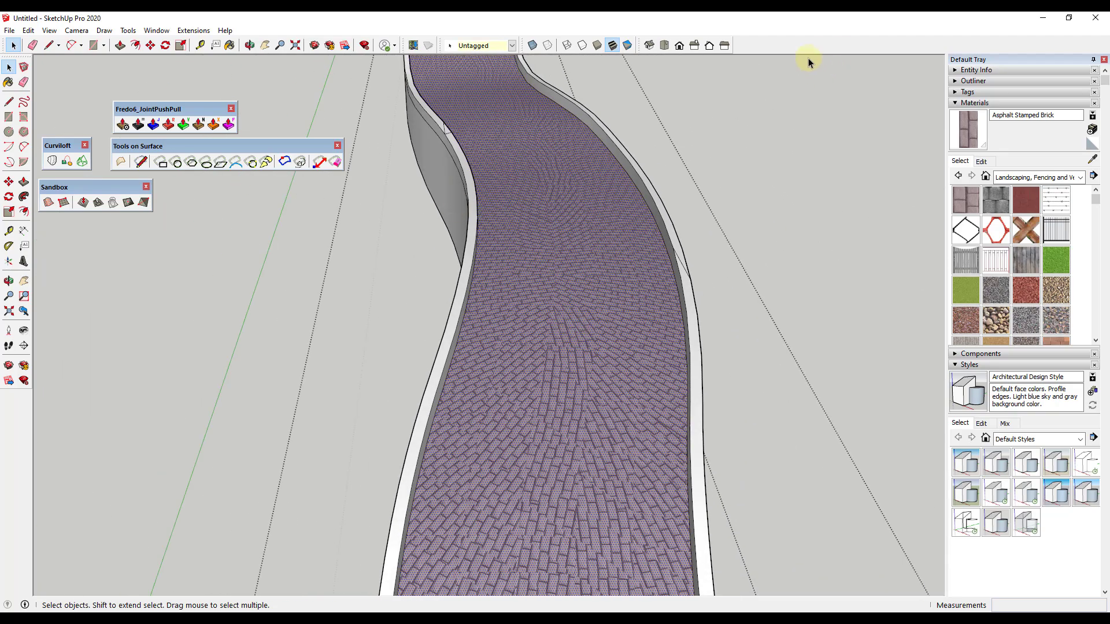
right_click(804, 49)
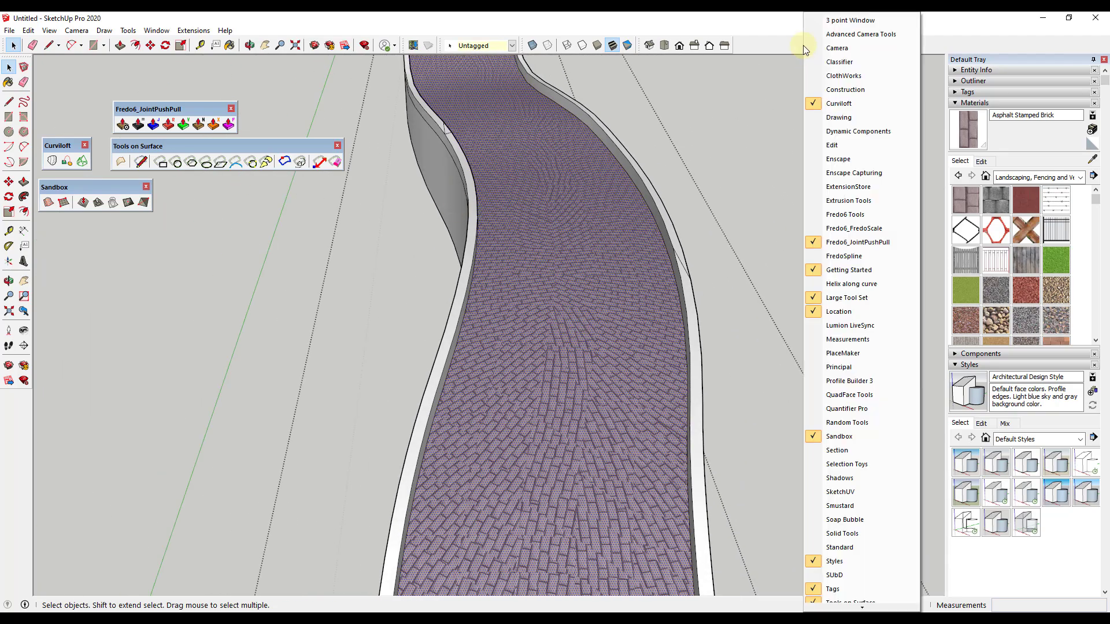
left_click(856, 217)
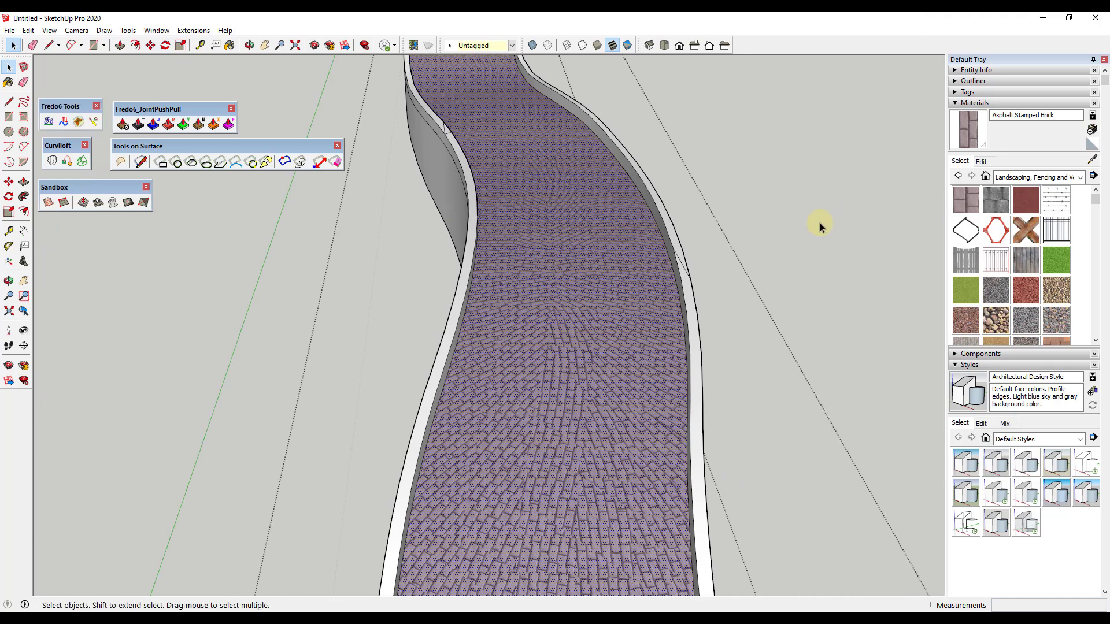
Step: Repaint the path's walking surface with Asphalt Stamped Brick using ThruPaint with QuadMesh mapping, so the bricks follow the curve
left_click(94, 122)
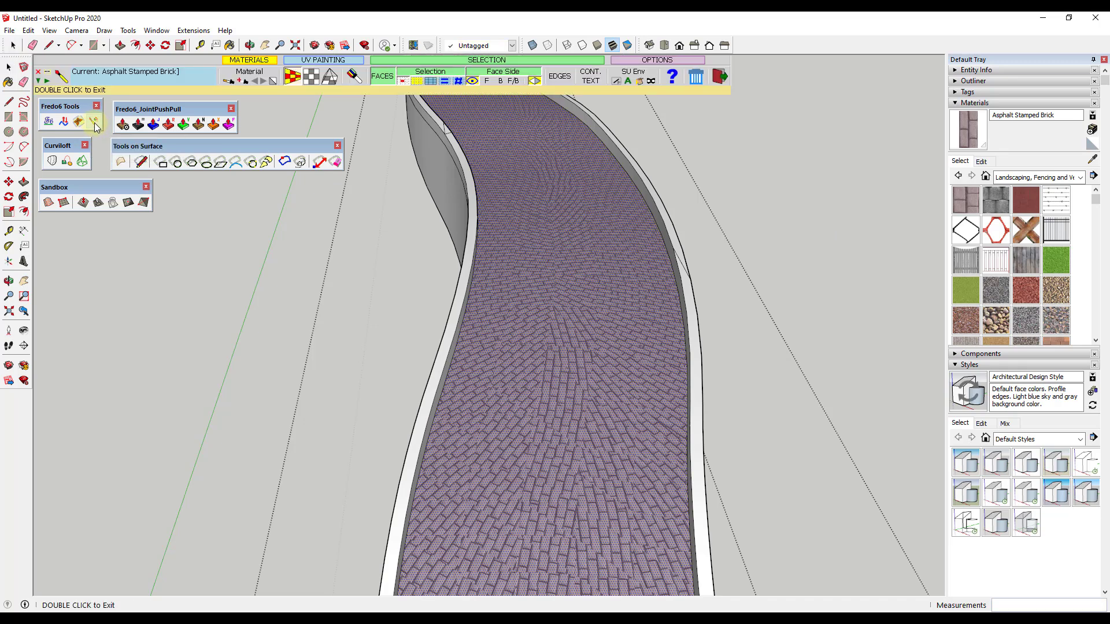
left_click(229, 83)
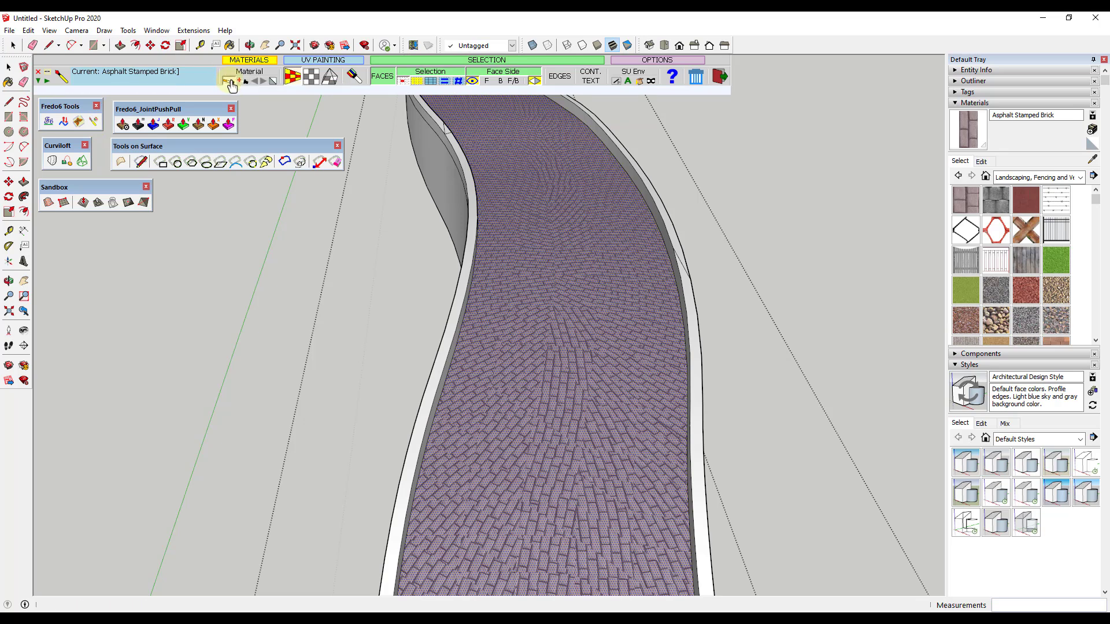
left_click(595, 261)
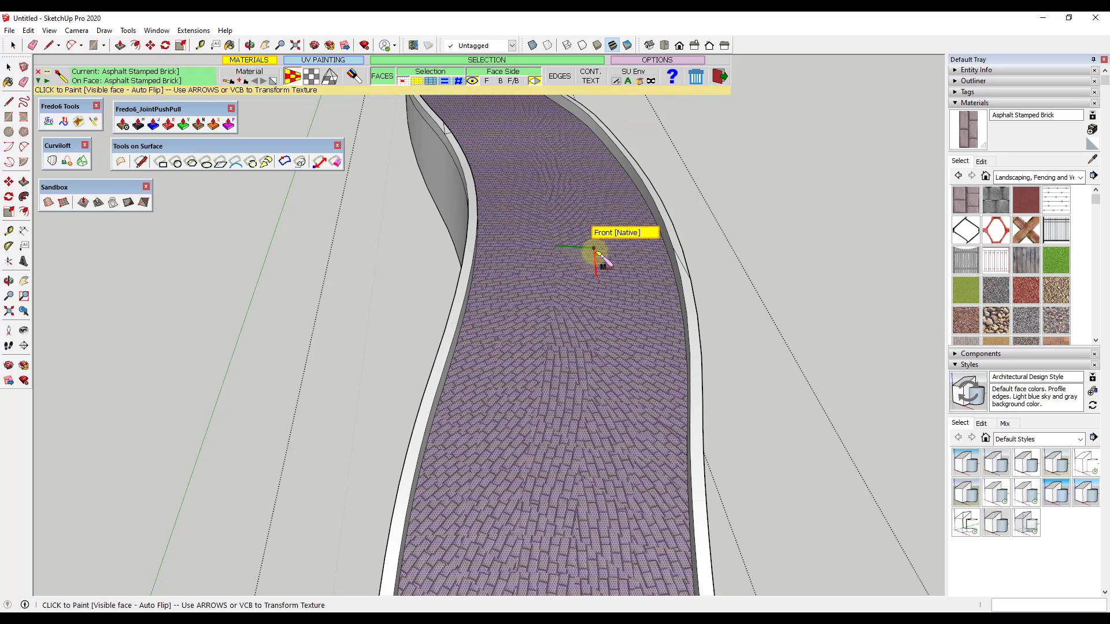
left_click(601, 261)
scroll(599, 202, "down", 5)
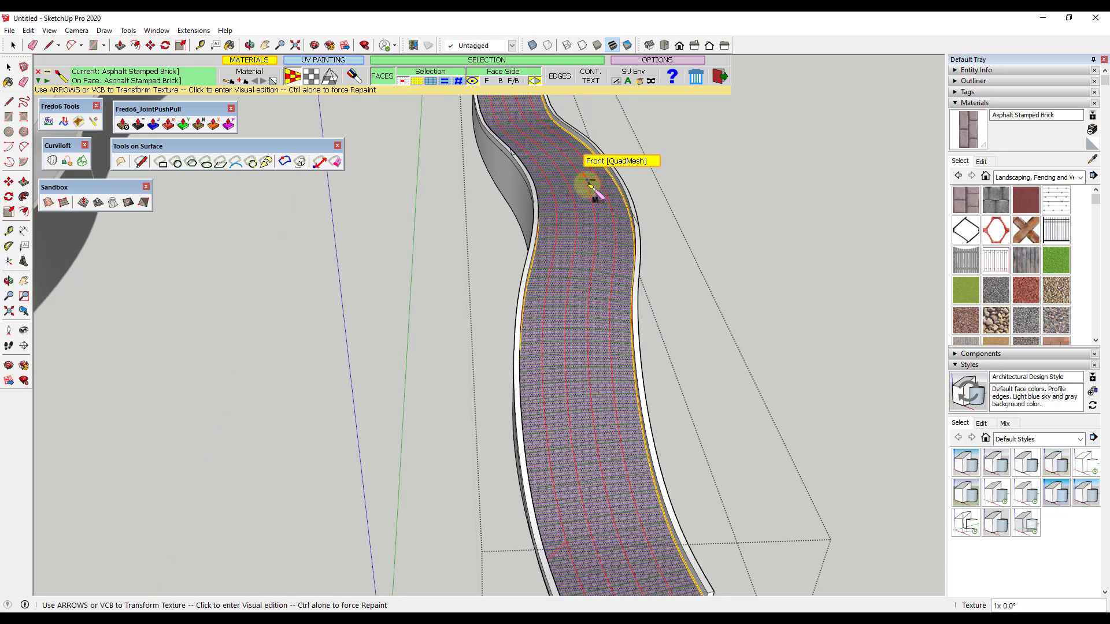
Step: Examine how the QuadMesh-mapped brick follows the path's bends and slopes along its length, up close and from farther away
scroll(617, 498, "up", 3)
scroll(598, 277, "down", 3)
scroll(604, 509, "up", 5)
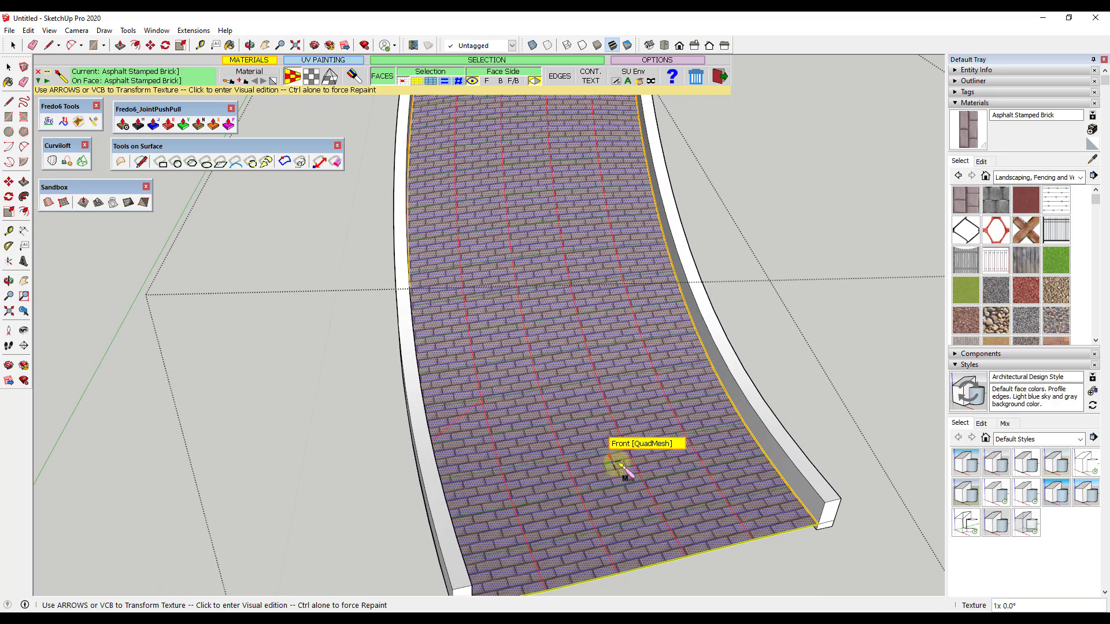
scroll(632, 376, "down", 5)
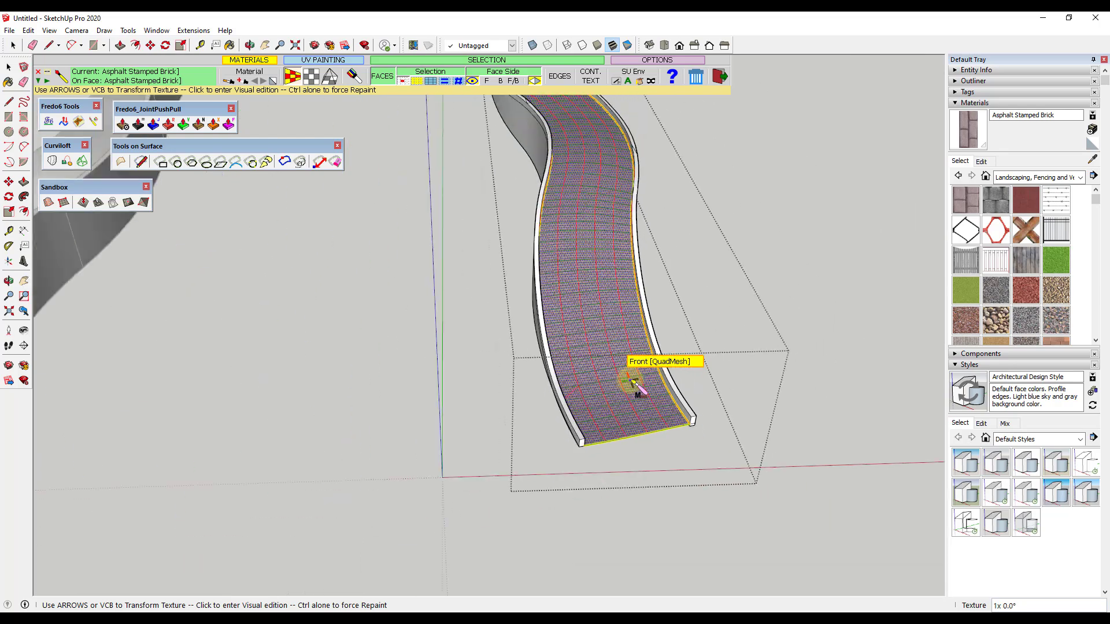
left_click(598, 460)
double_click(580, 407)
scroll(618, 312, "down", 5)
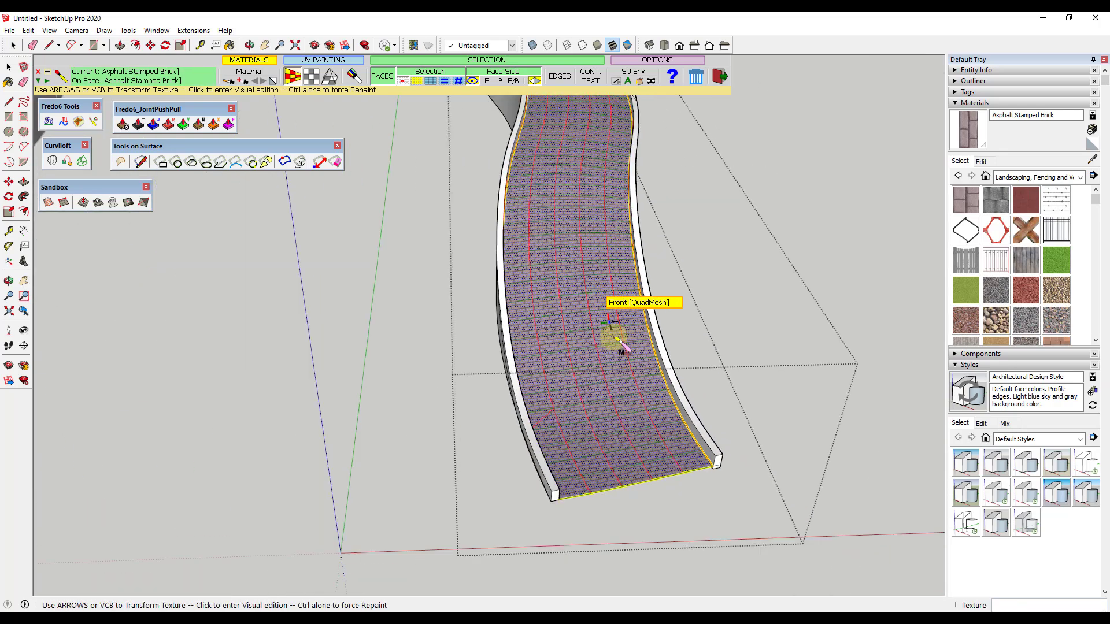
scroll(579, 223, "up", 3)
scroll(621, 333, "down", 1)
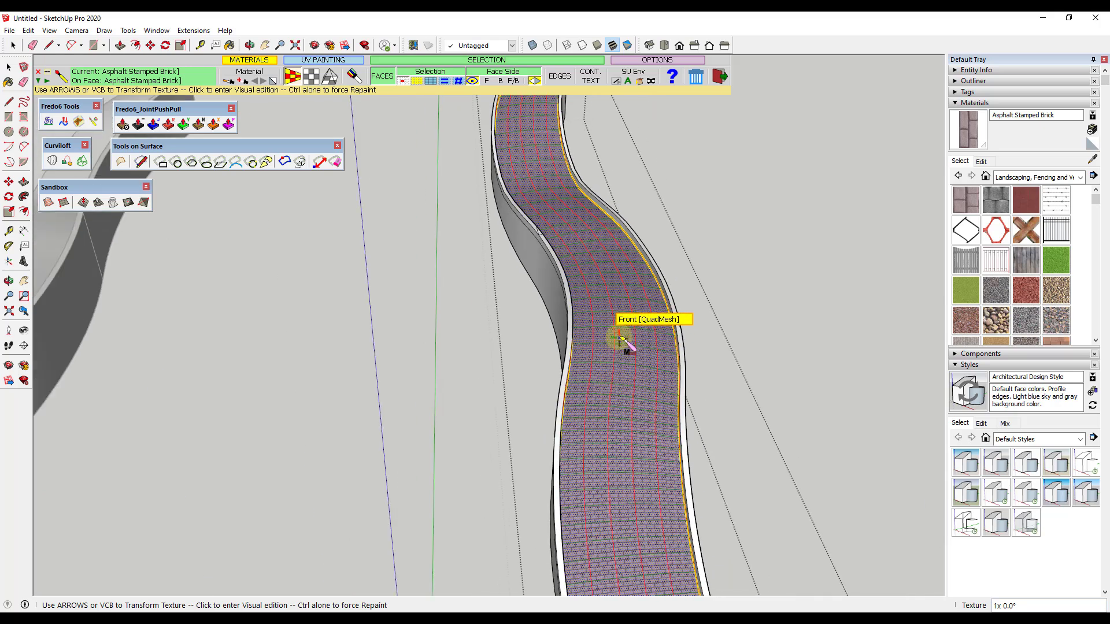
scroll(620, 318, "up", 1)
Step: Enlarge the path's brick texture to about 2x in ThruPaint's visual edit mode, keeping the rotation at 0°
scroll(615, 315, "up", 3)
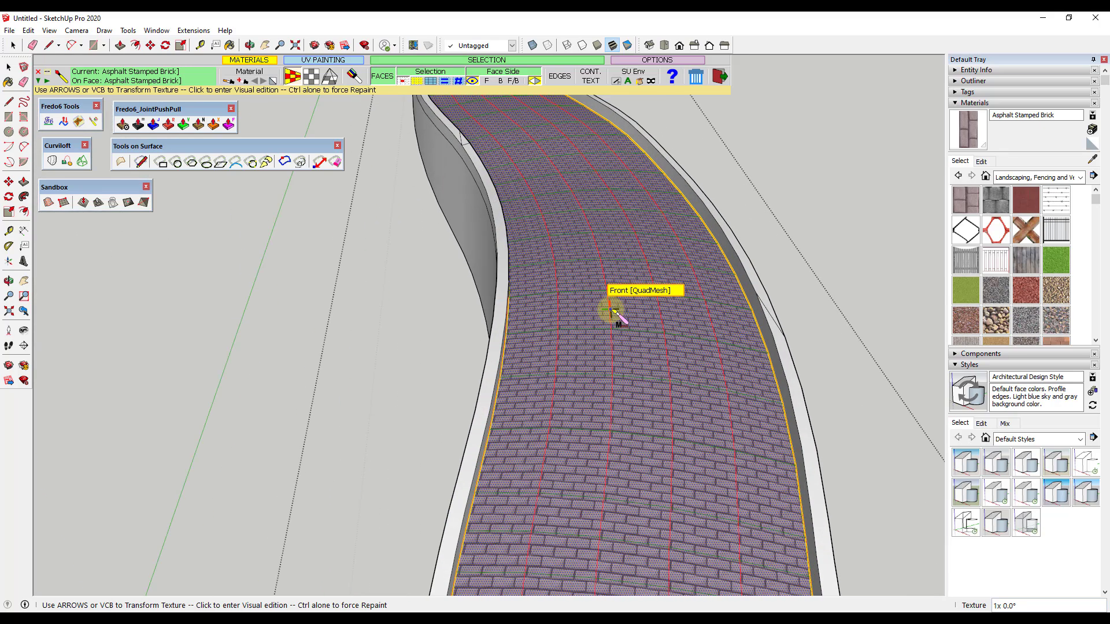
left_click(615, 316)
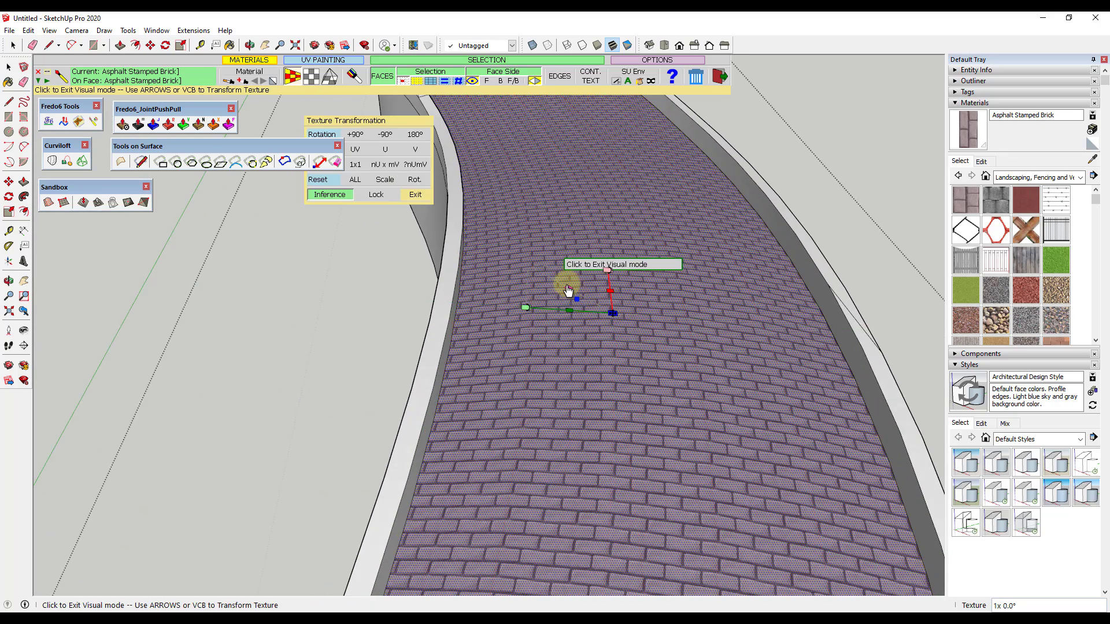
left_click_drag(567, 293, 532, 276)
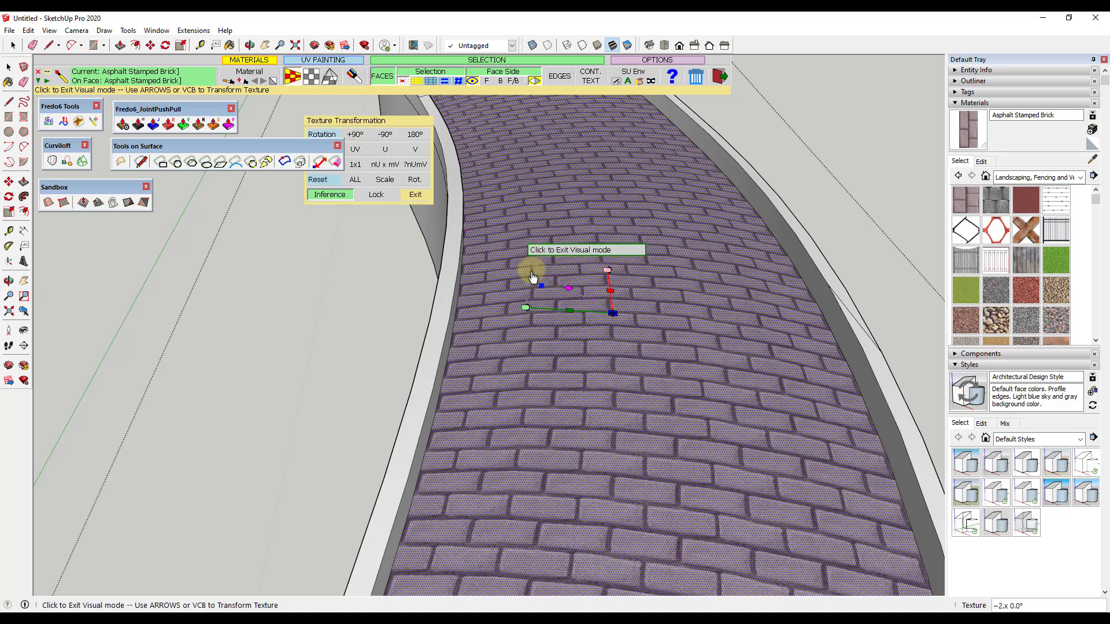
left_click(664, 361)
scroll(663, 361, "down", 5)
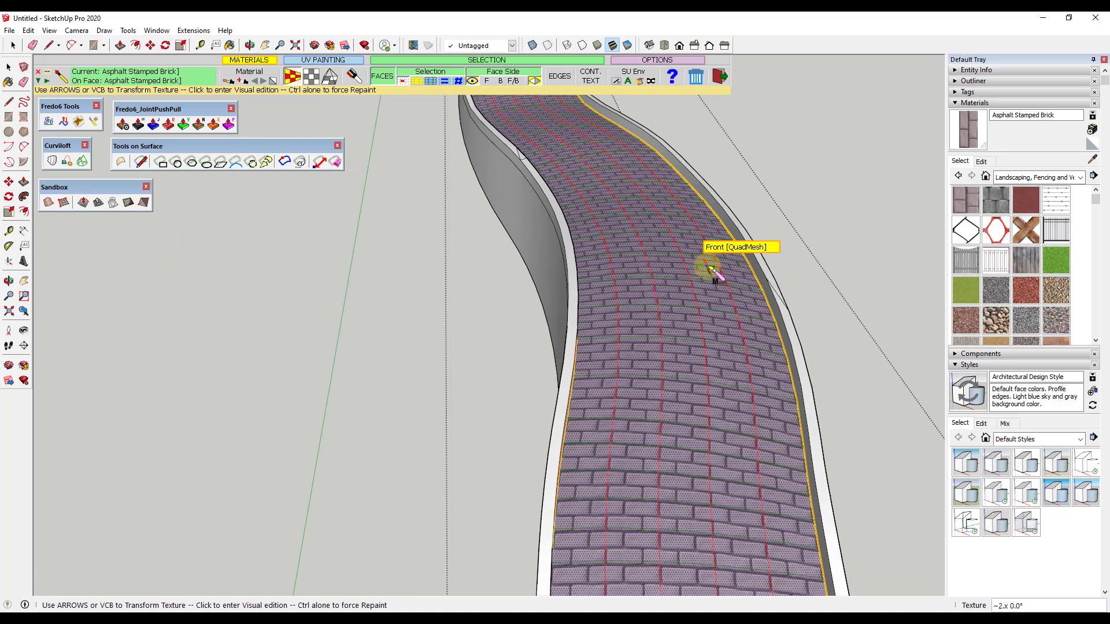
Step: Paint the outer face of one side wall with Stone Masonry Multi from the Brick, Cladding and Siding materials
middle_click_drag(719, 396, 802, 359)
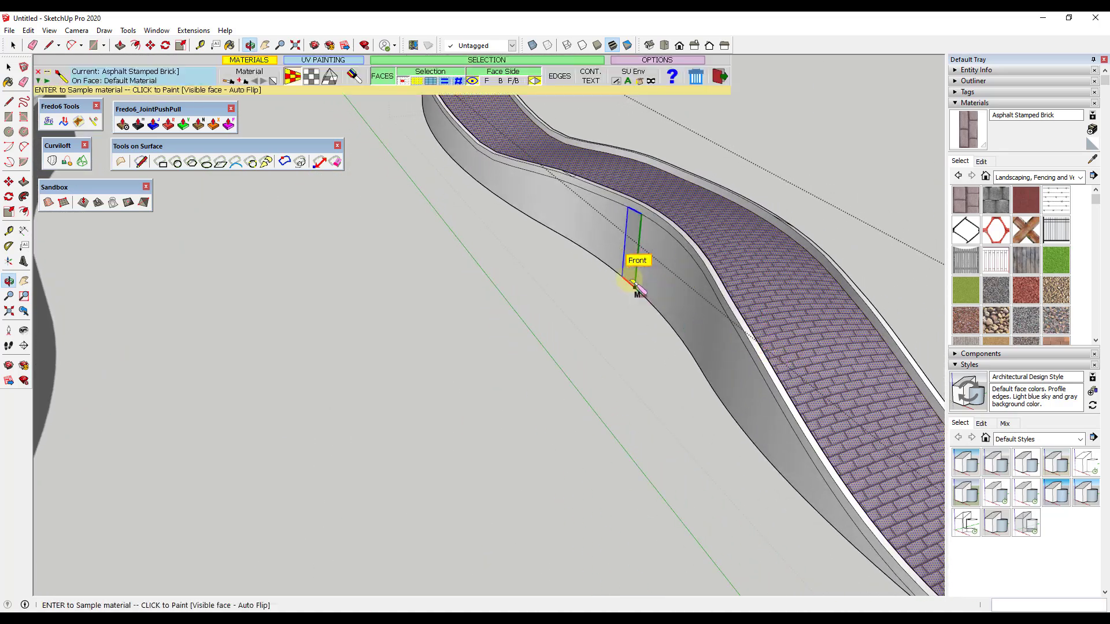
middle_click_drag(634, 280, 686, 292)
key("space")
left_click(1009, 177)
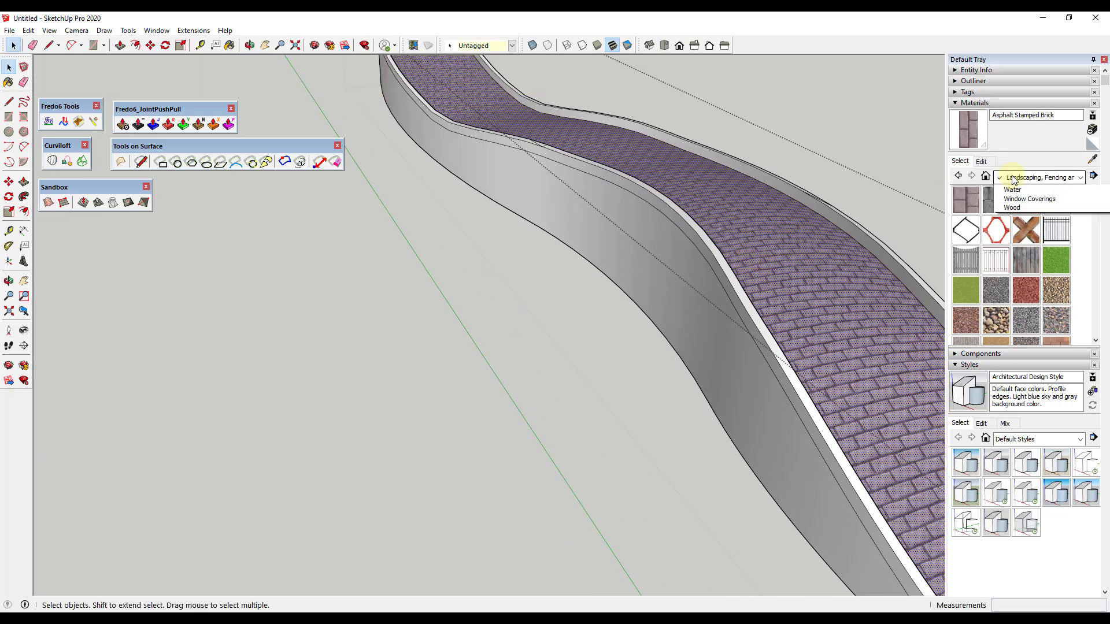
left_click(1011, 211)
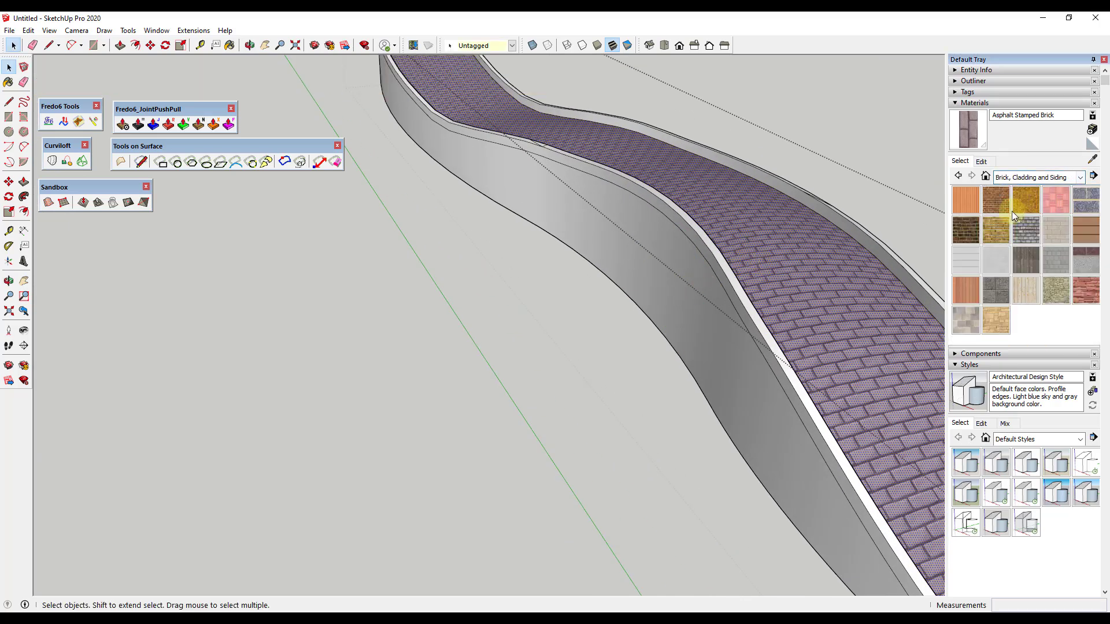
left_click(966, 320)
left_click(697, 327)
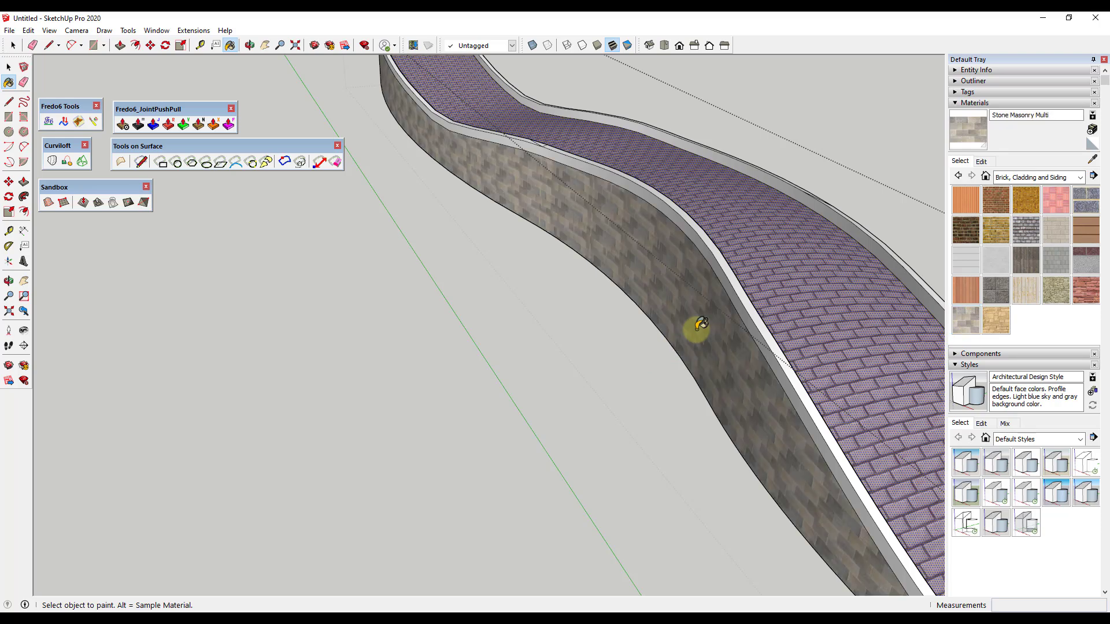
Step: Paint the upper band of the stone-clad wall with Concrete Aggregate Smoke from the Asphalt and Concrete materials
mouse_move(701, 324)
middle_mouse_down()
mouse_move(795, 275)
mouse_move(730, 211)
mouse_move(527, 258)
mouse_move(379, 254)
middle_mouse_up()
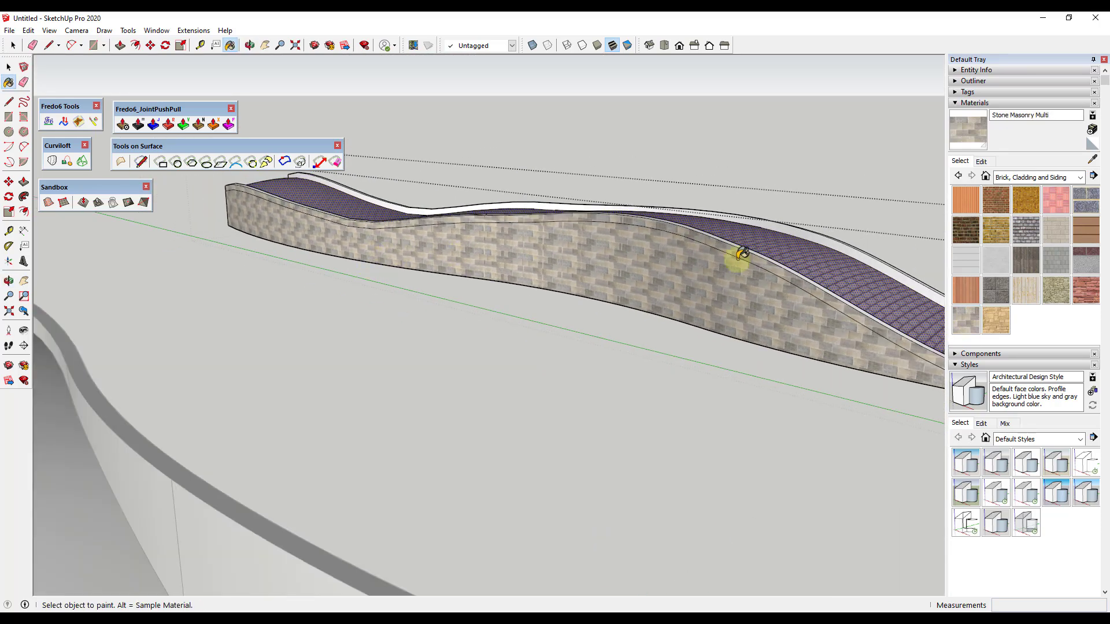
scroll(798, 258, "up", 5)
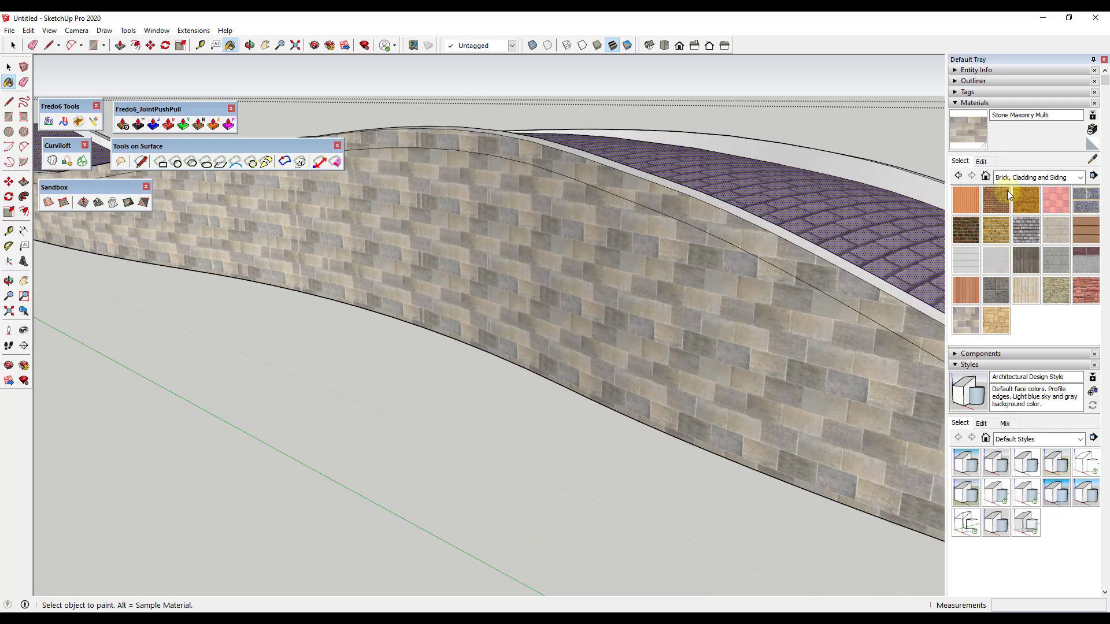
left_click(1017, 178)
scroll(1020, 213, "up", 2)
left_click(1021, 214)
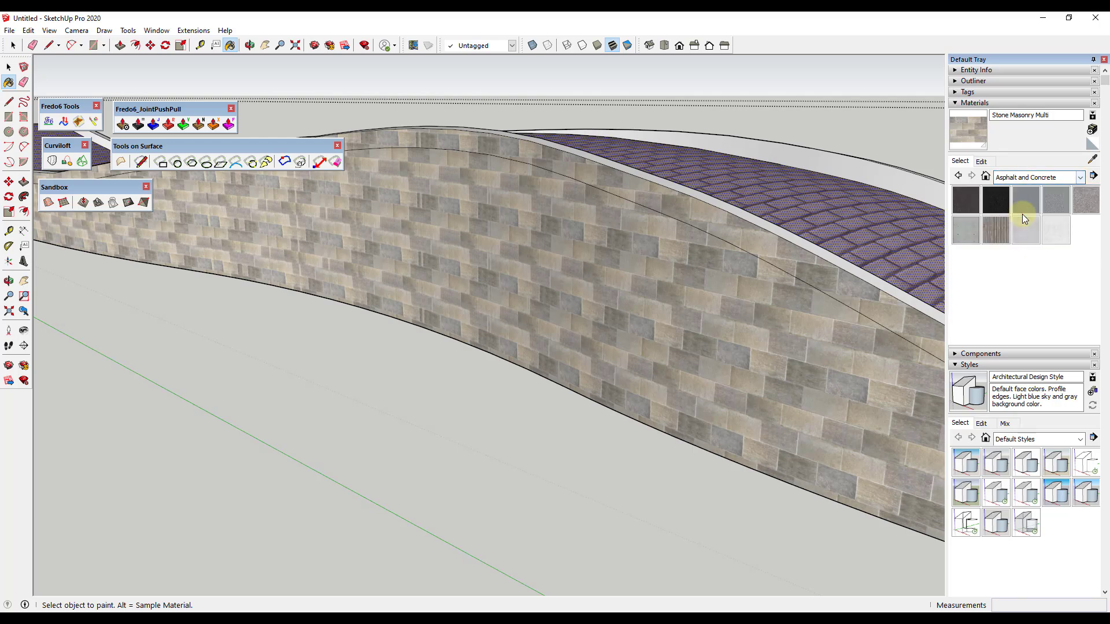
left_click(1087, 200)
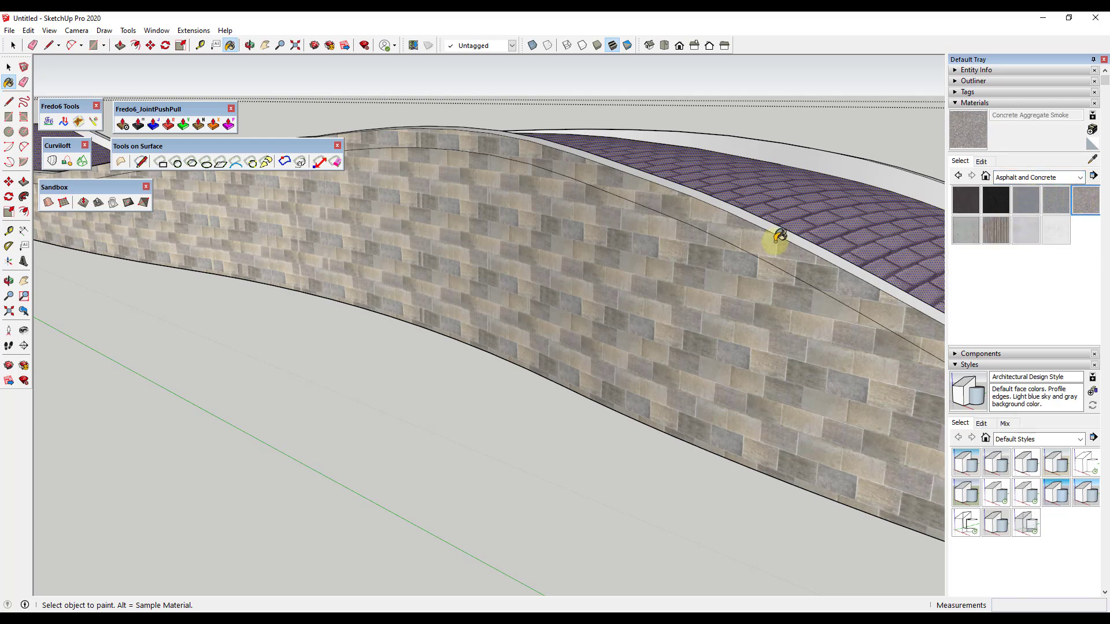
left_click(775, 245)
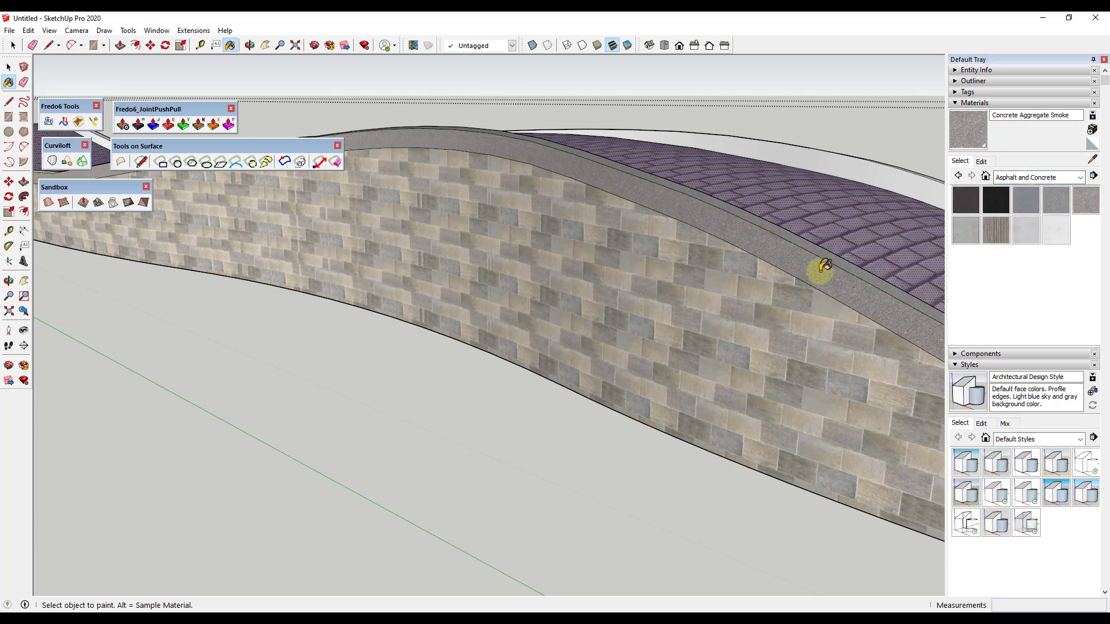
Step: Paint the opposite wall's upper band and the remaining unpainted wall top surfaces with Concrete Aggregate Smoke
mouse_move(817, 267)
middle_mouse_down()
mouse_move(495, 342)
mouse_move(804, 352)
mouse_move(793, 406)
middle_mouse_up()
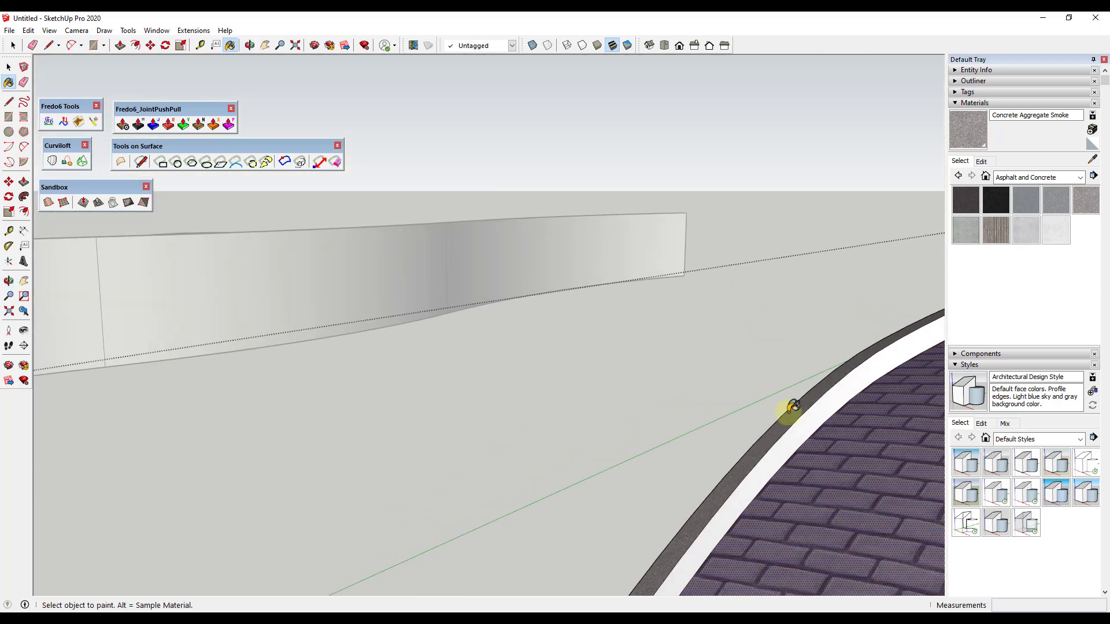
scroll(532, 376, "down", 5)
scroll(720, 371, "up", 5)
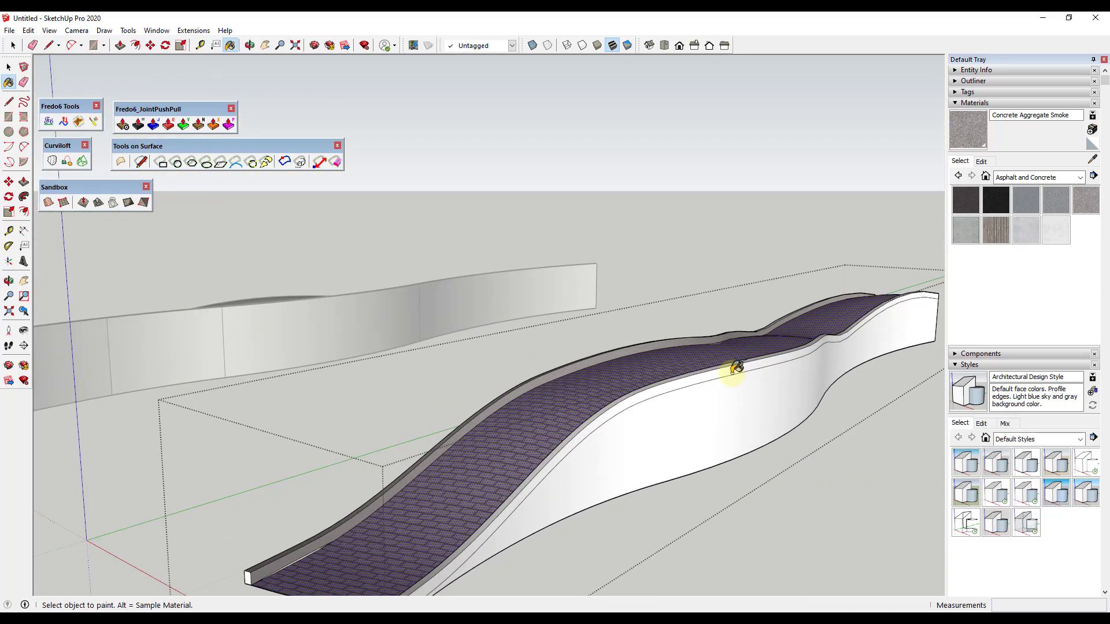
left_click(718, 368)
scroll(728, 364, "up", 3)
left_click(768, 355)
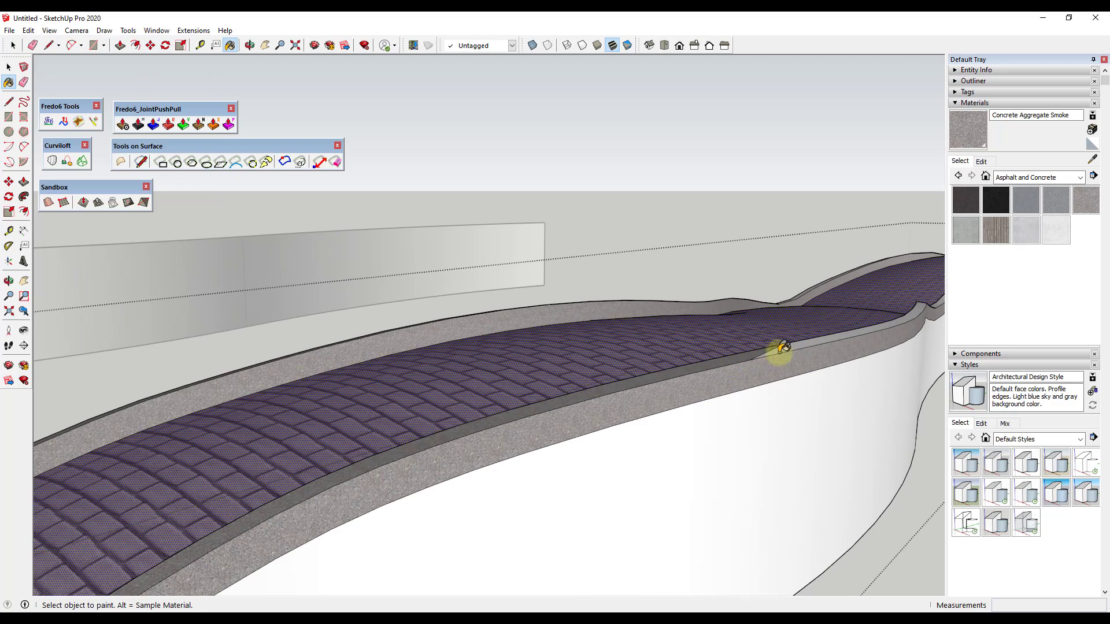
left_click(783, 347)
mouse_move(786, 345)
middle_mouse_down()
mouse_move(872, 389)
mouse_move(920, 347)
middle_mouse_up()
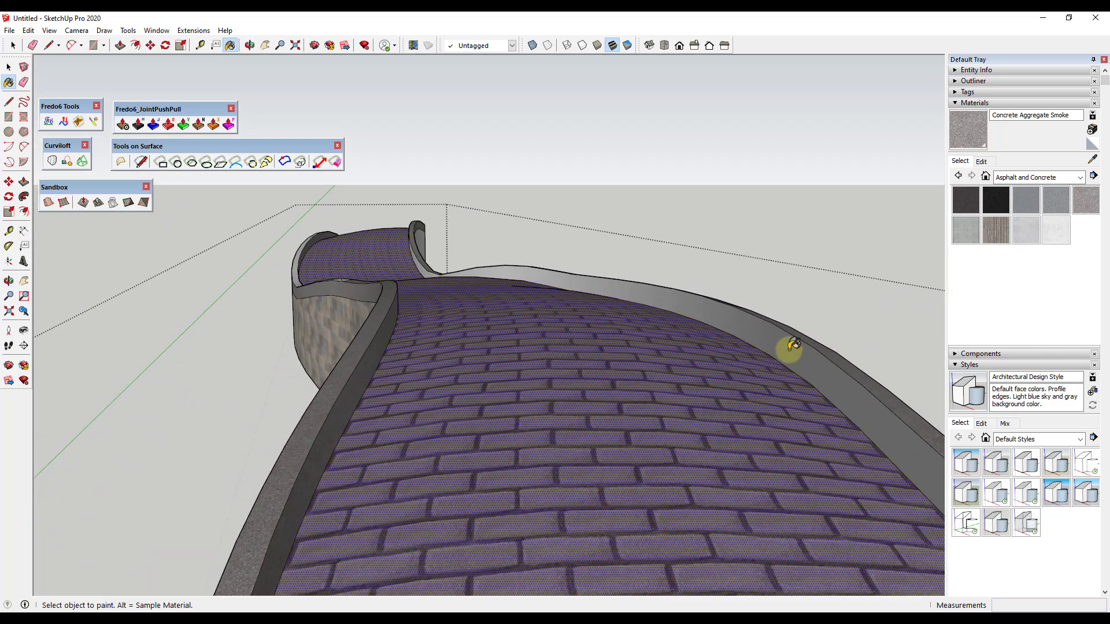
middle_click_drag(793, 345, 710, 367)
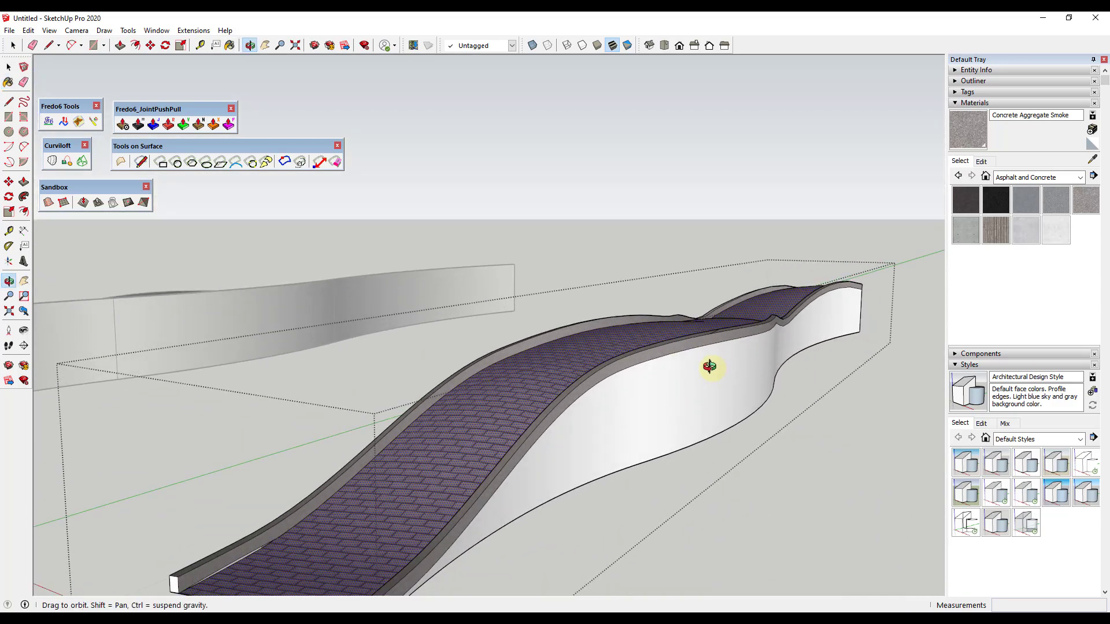
Step: Sample Stone Masonry Multi from the clad wall and paint it on the opposite wall's blank outer face
scroll(647, 342, "down", 4)
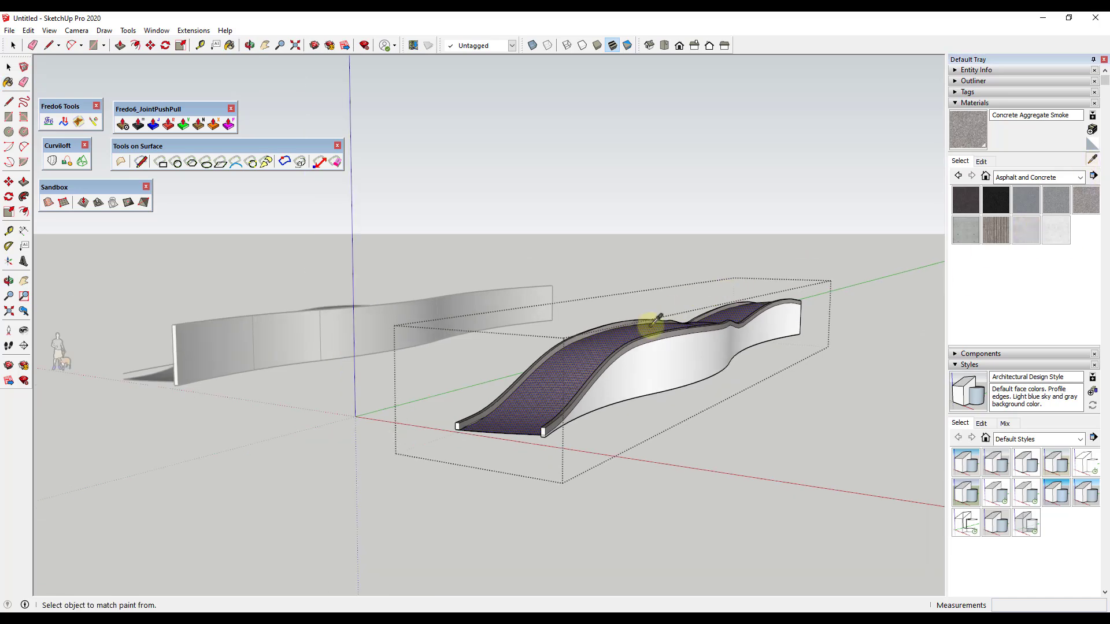
middle_click_drag(649, 324, 507, 366)
left_click(701, 339, "alt")
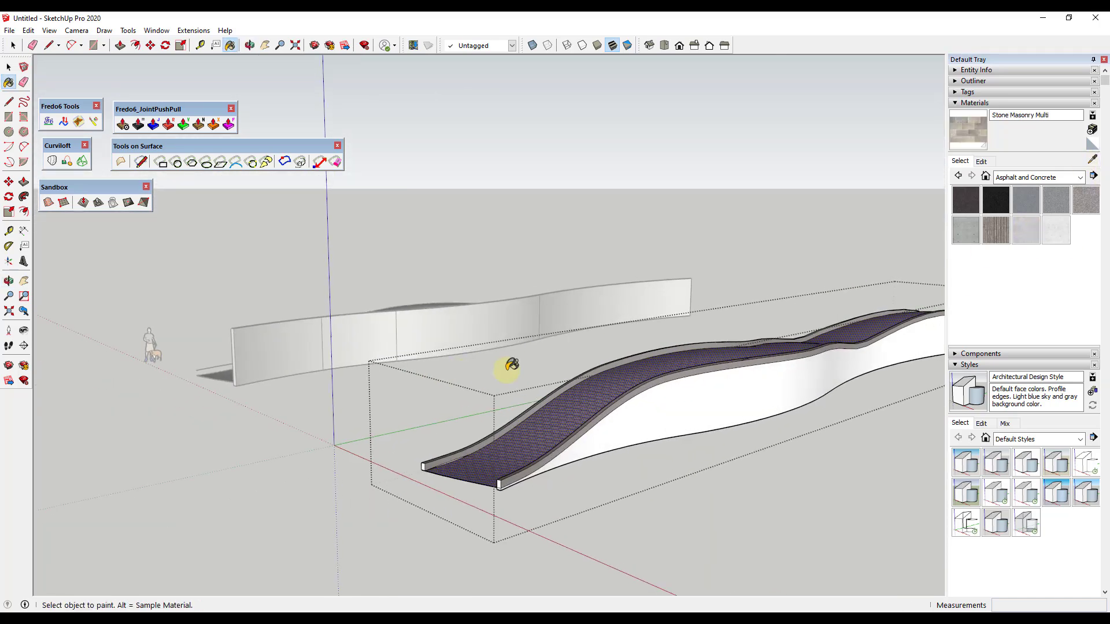
left_click(724, 398)
Step: Leave the path group and examine the textured walkway, stone walls and concrete bands from several angles
scroll(753, 397, "down", 2)
middle_click_drag(763, 383, 867, 396)
scroll(804, 446, "up", 1)
key("space")
scroll(803, 447, "up", 1)
mouse_move(748, 439)
middle_mouse_down()
mouse_move(773, 465)
mouse_move(802, 436)
mouse_move(639, 445)
mouse_move(666, 455)
middle_mouse_up()
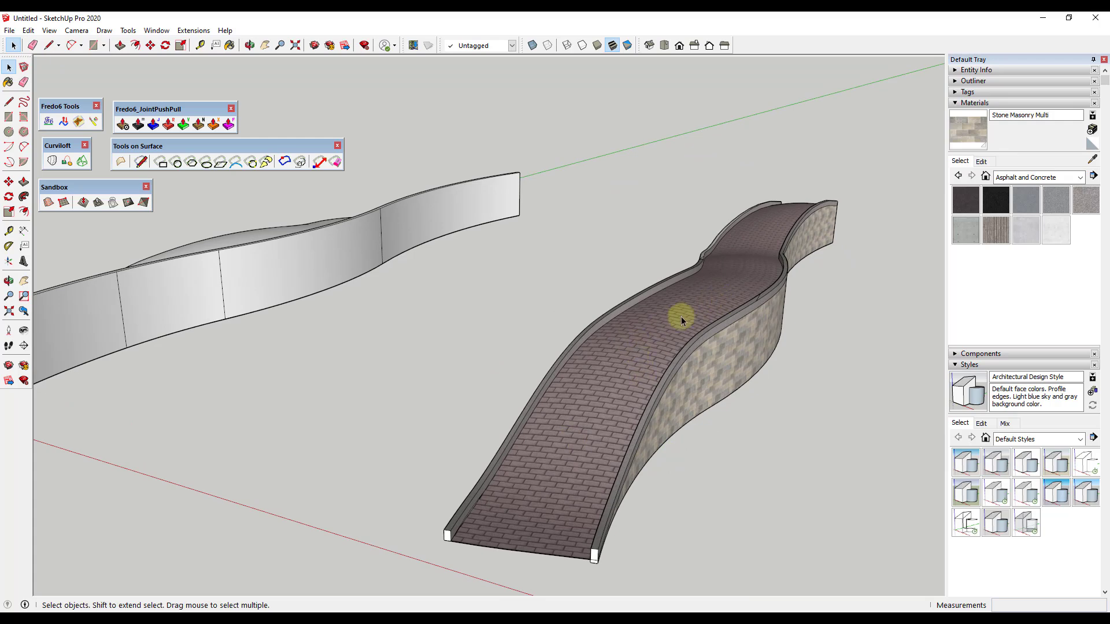
middle_click_drag(784, 328, 780, 413)
scroll(812, 352, "up", 3)
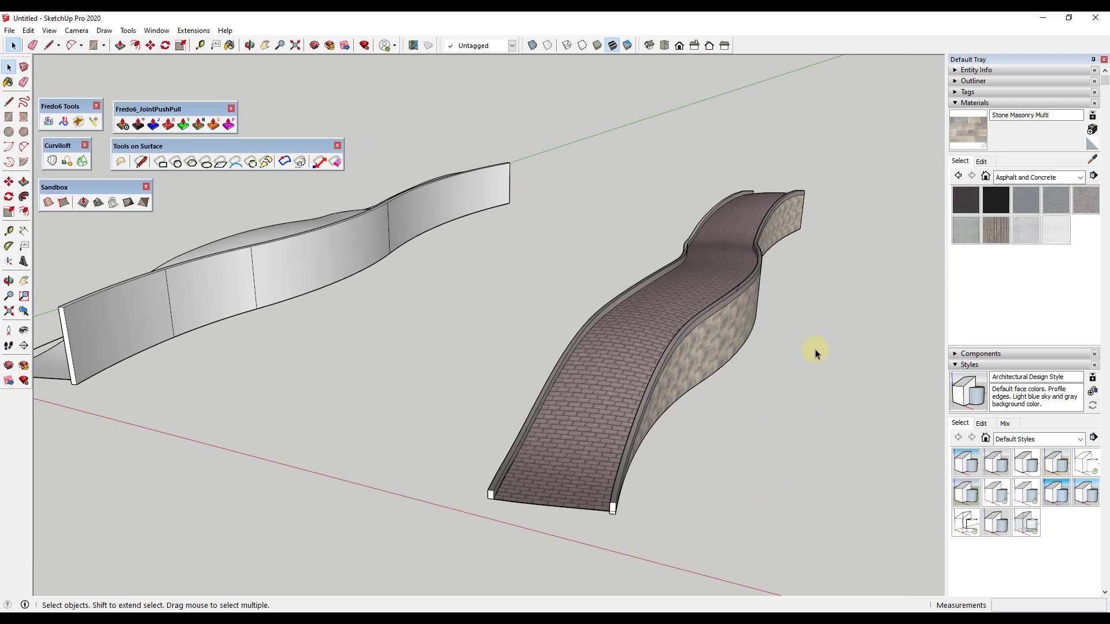